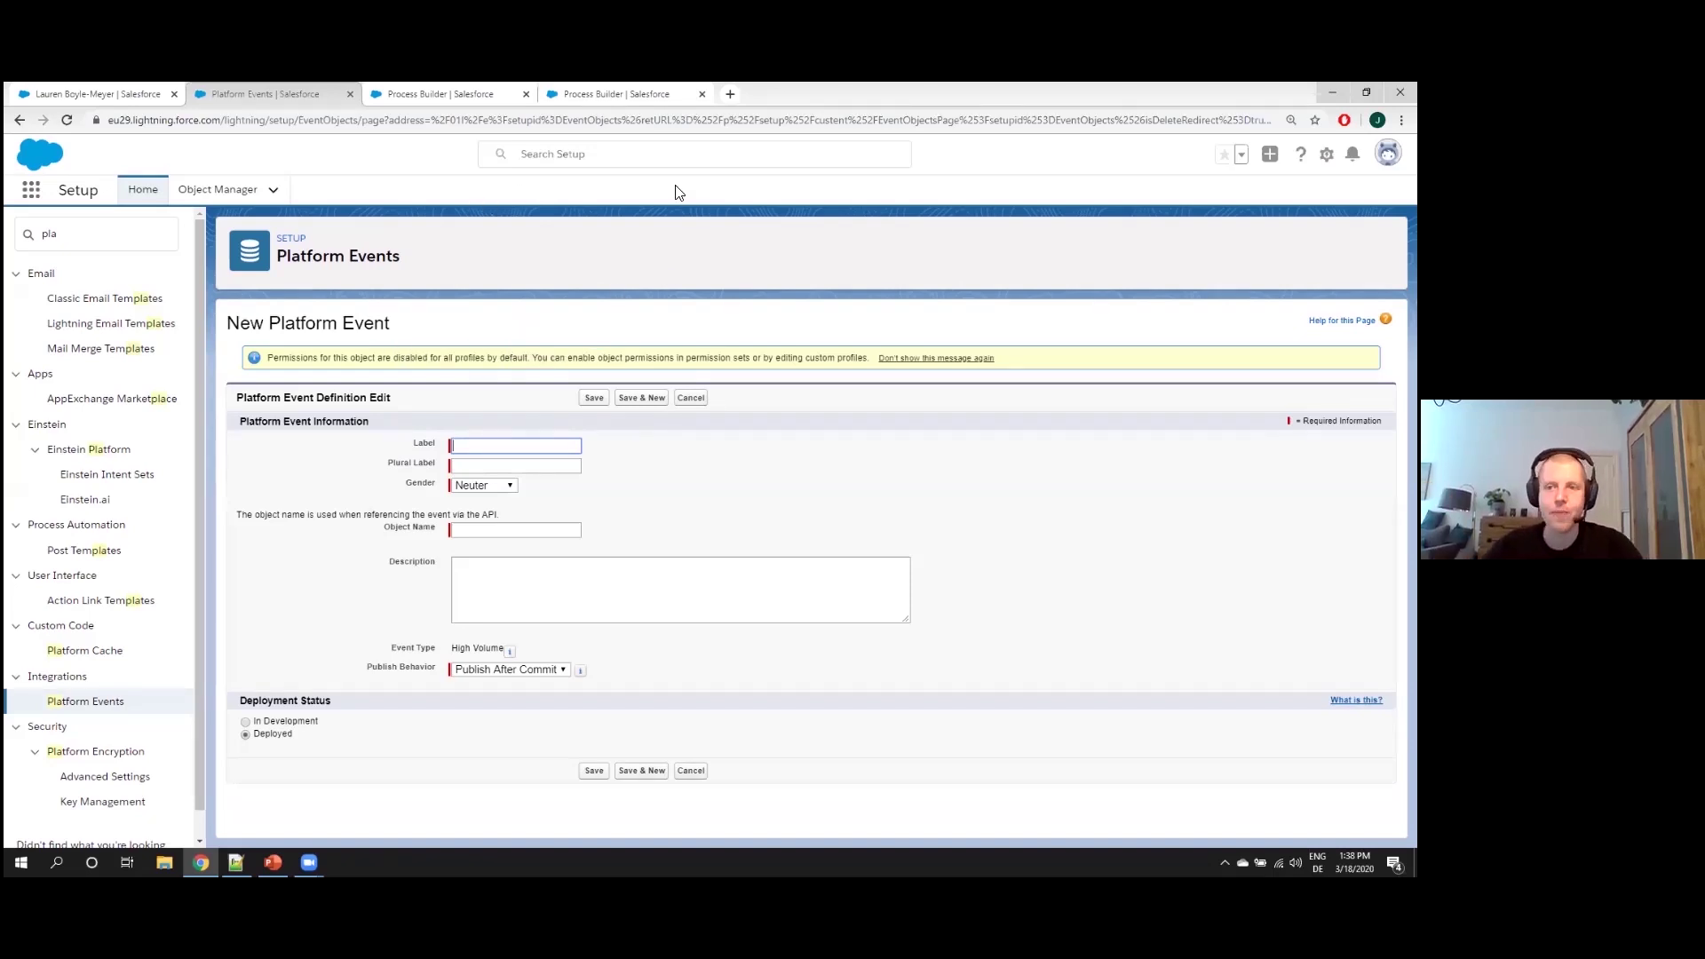
Create the platform event labelled Contact PE with plural label Contact PEs, keeping Publish After Commit, and save it
{"action": "left_click", "coordinate": [535, 441]}
{"action": "type", "text": "C"}
{"action": "key", "text": "Down"}
{"action": "key", "text": "Tab"}
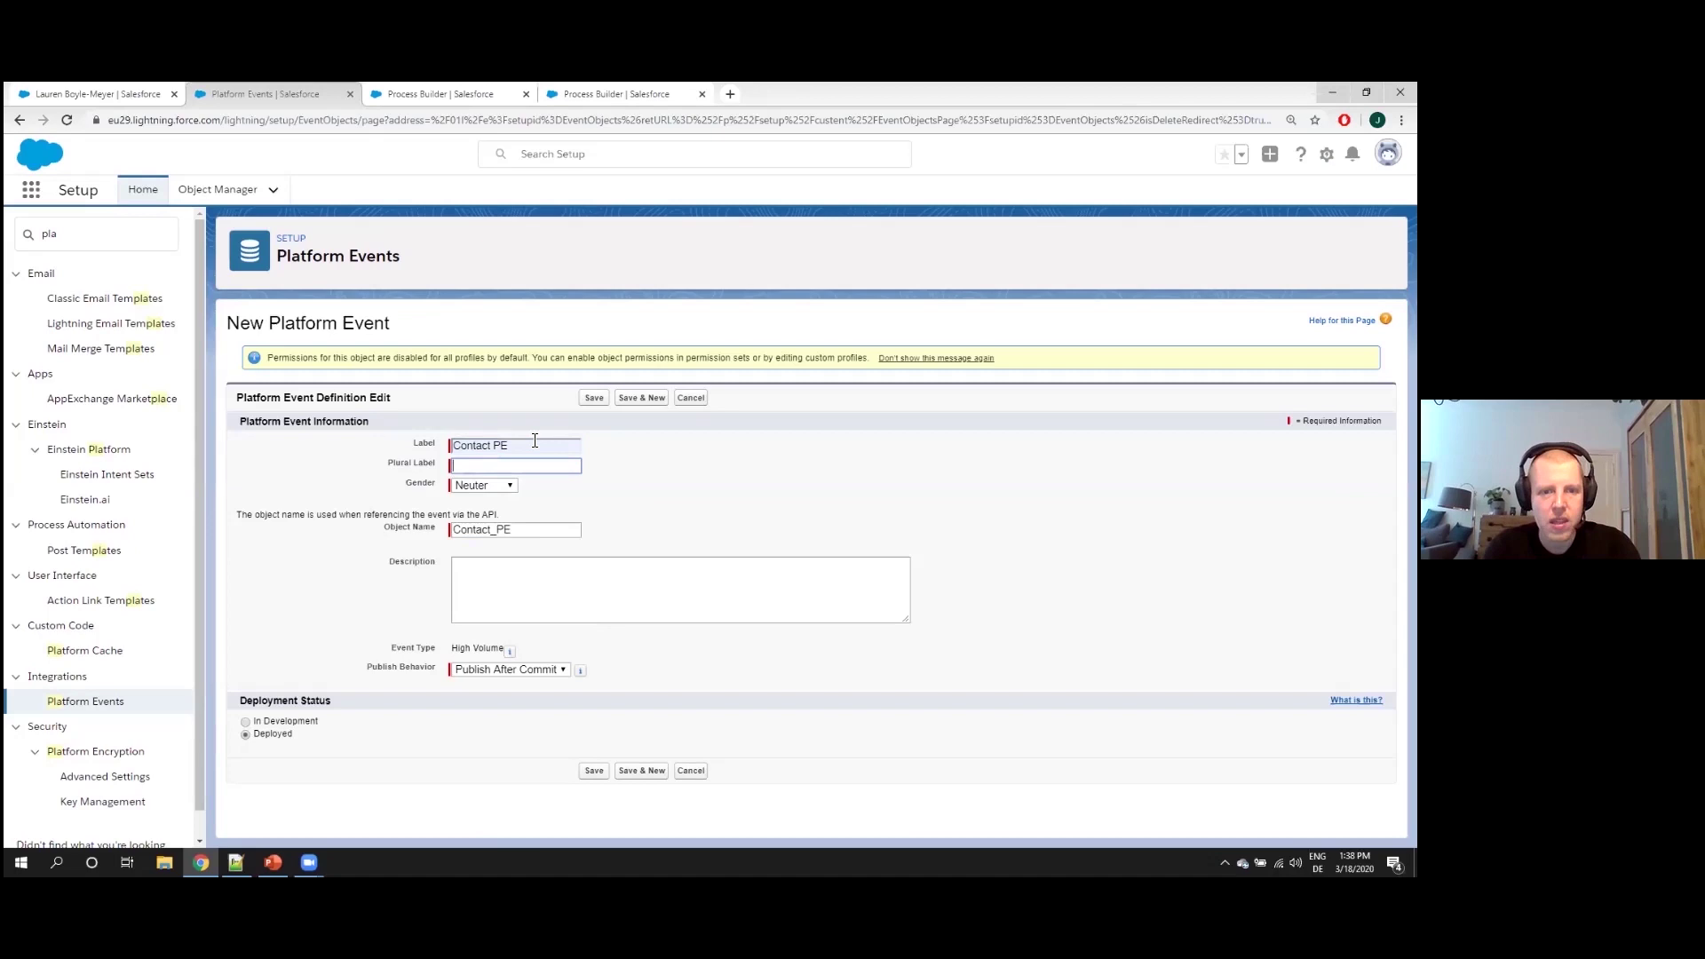
{"action": "type", "text": "Con"}
{"action": "key", "text": "Down"}
{"action": "key", "text": "Tab"}
{"action": "key", "text": "Tab"}
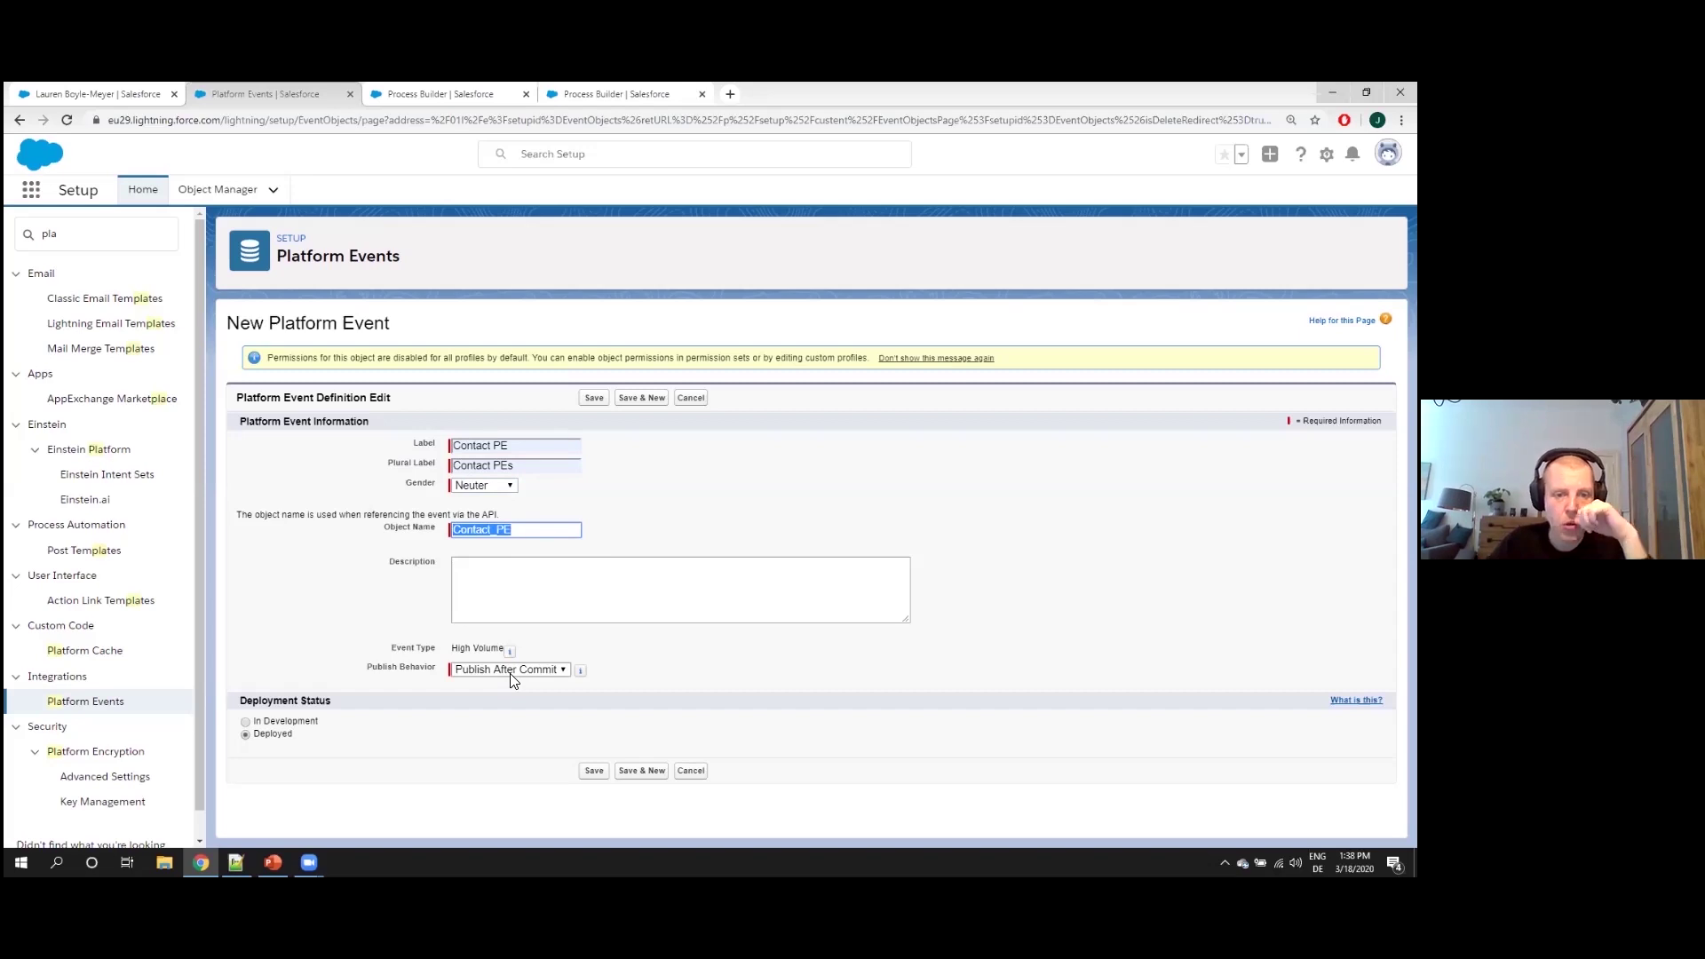
{"action": "left_click", "coordinate": [593, 770]}
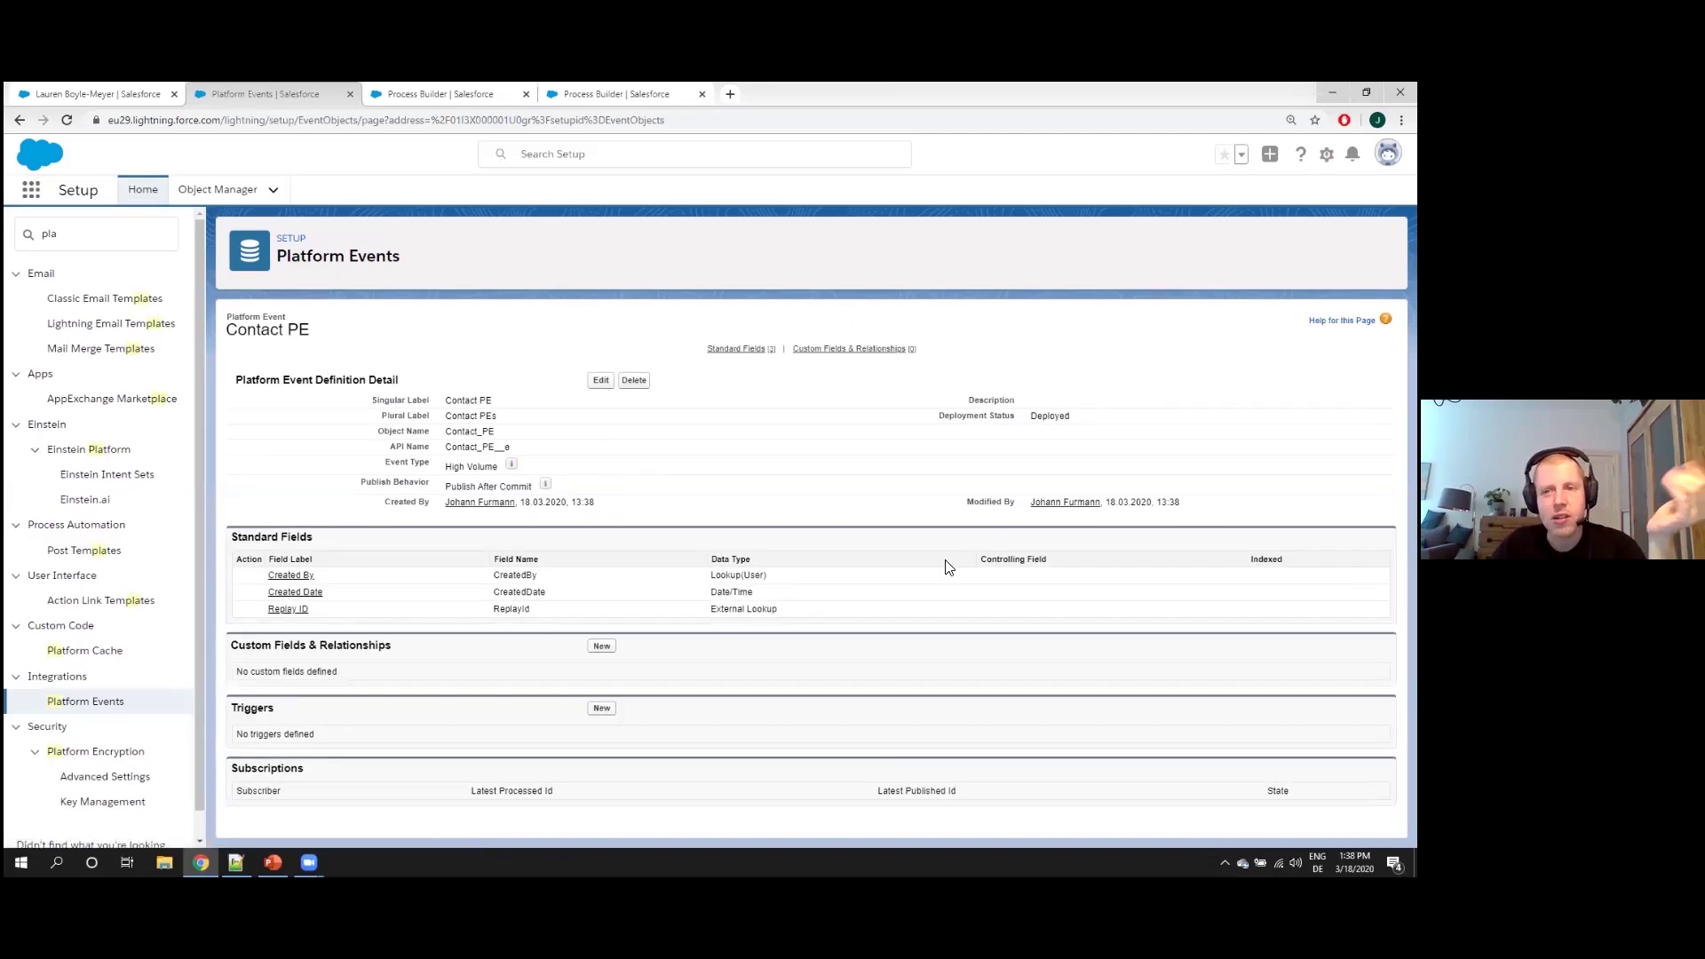
Add a custom text field labelled Event with a length of 255 to the Contact PE platform event and save it
{"action": "mouse_move", "coordinate": [883, 352]}
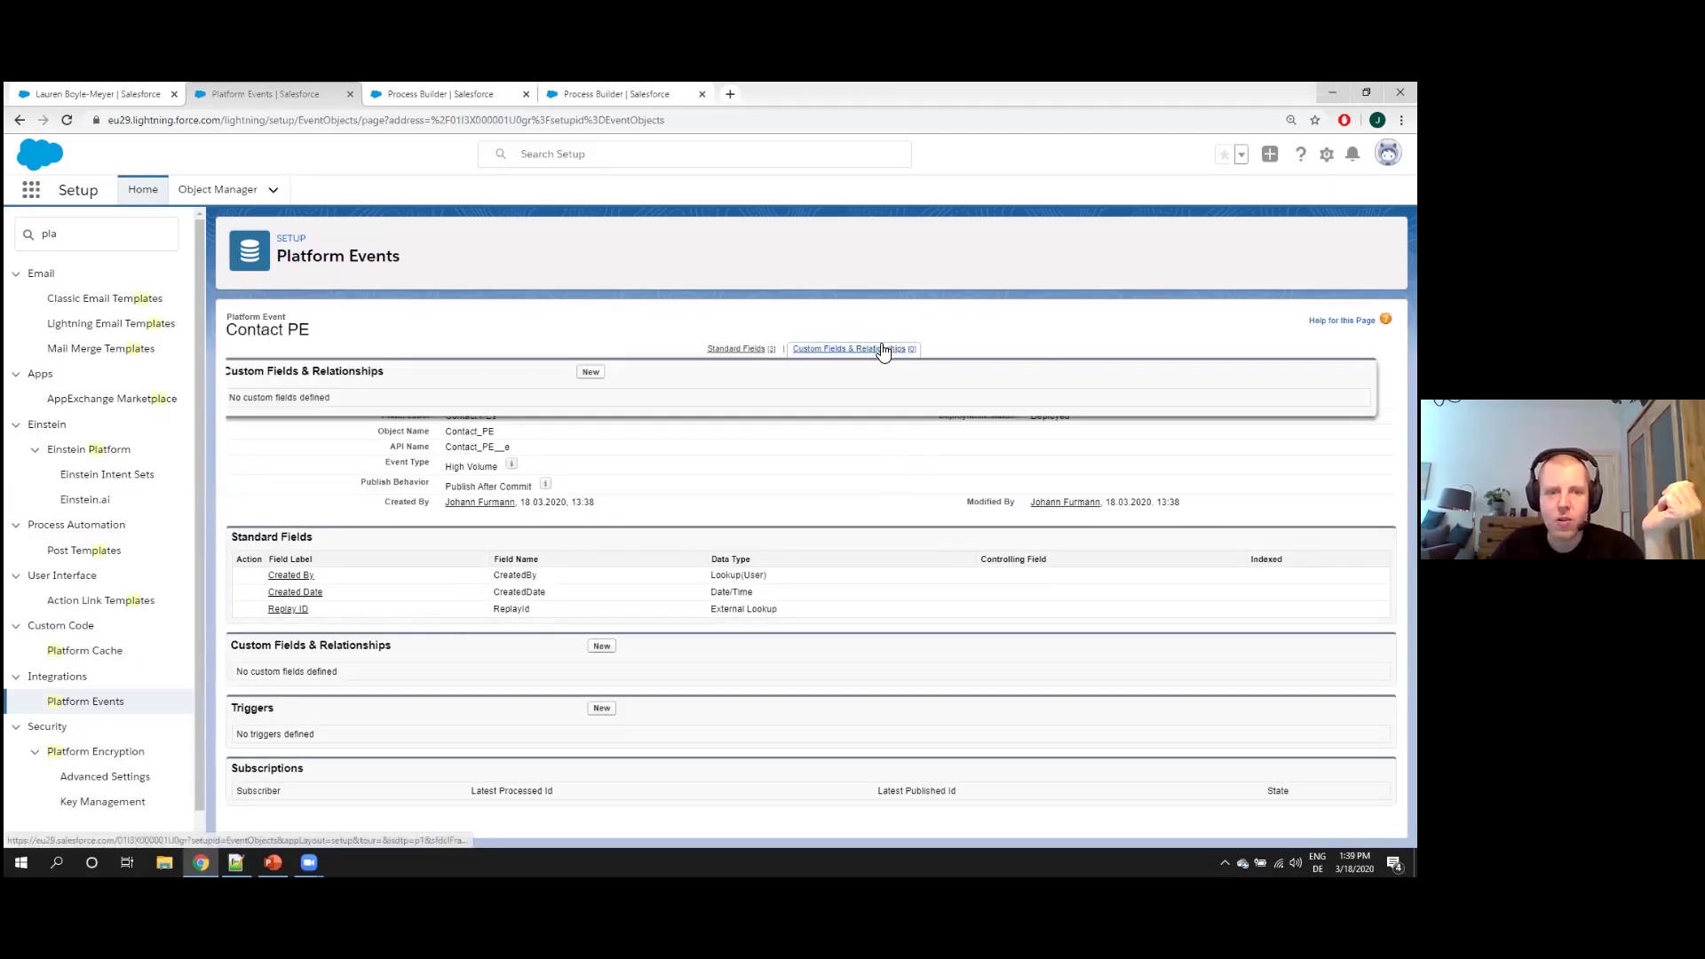
{"action": "double_click", "coordinate": [364, 643]}
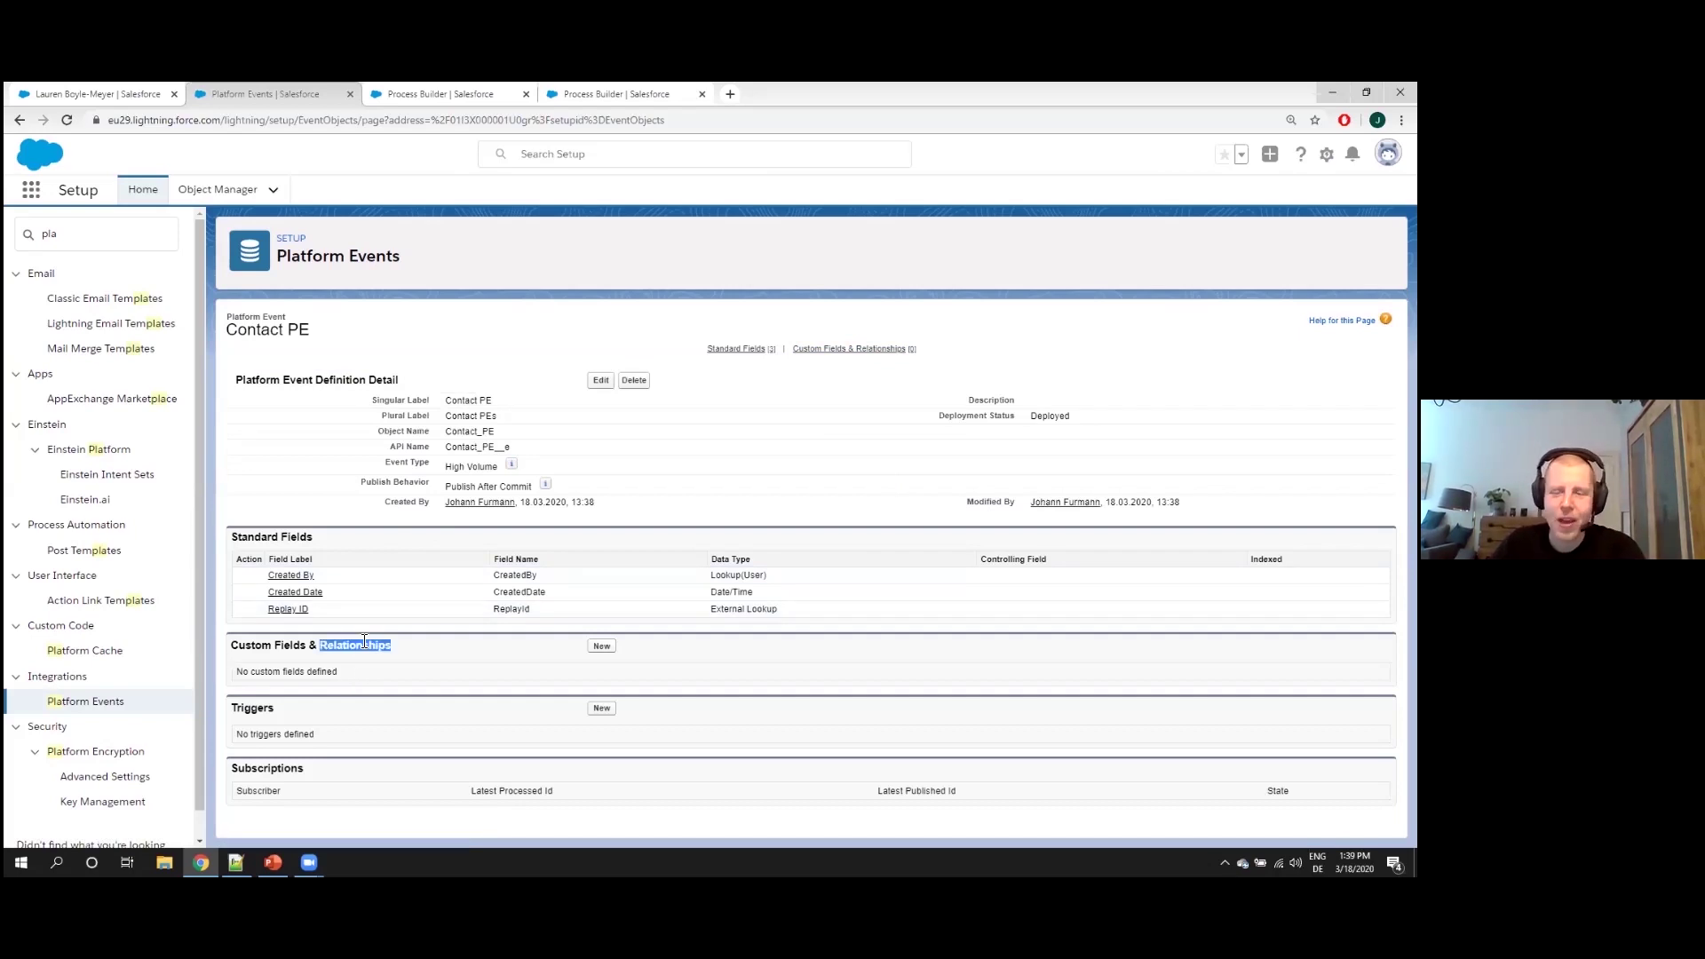
{"action": "left_click", "coordinate": [602, 647]}
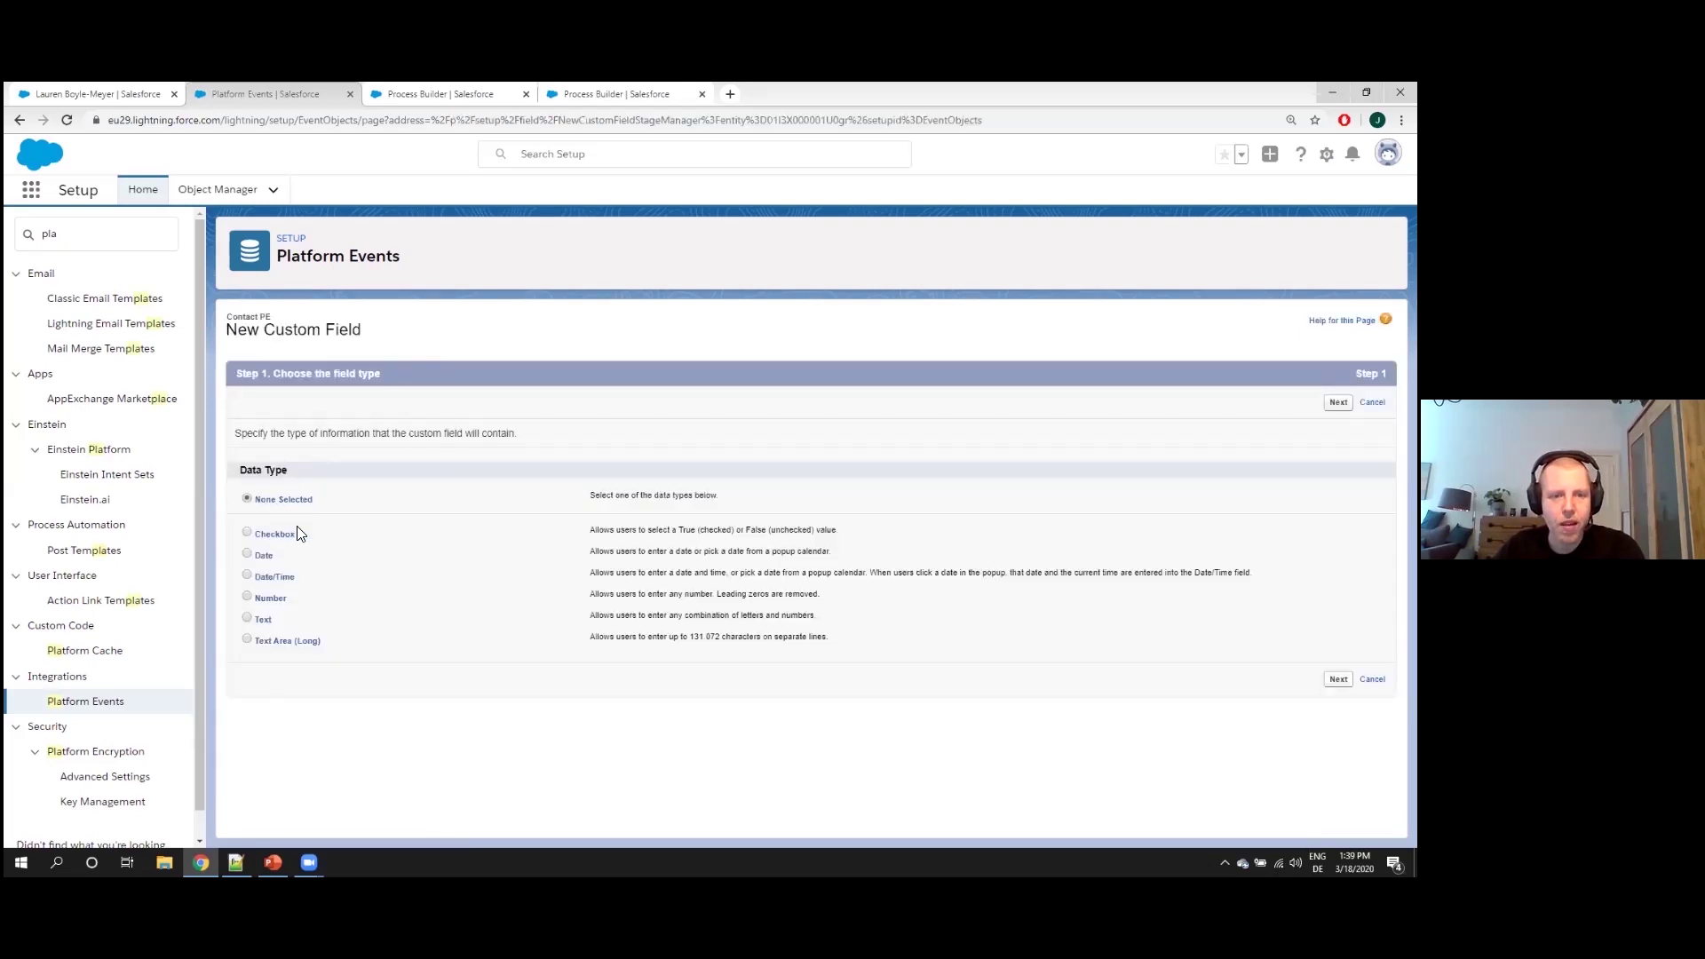
{"action": "left_click", "coordinate": [262, 622]}
{"action": "left_click", "coordinate": [1339, 678]}
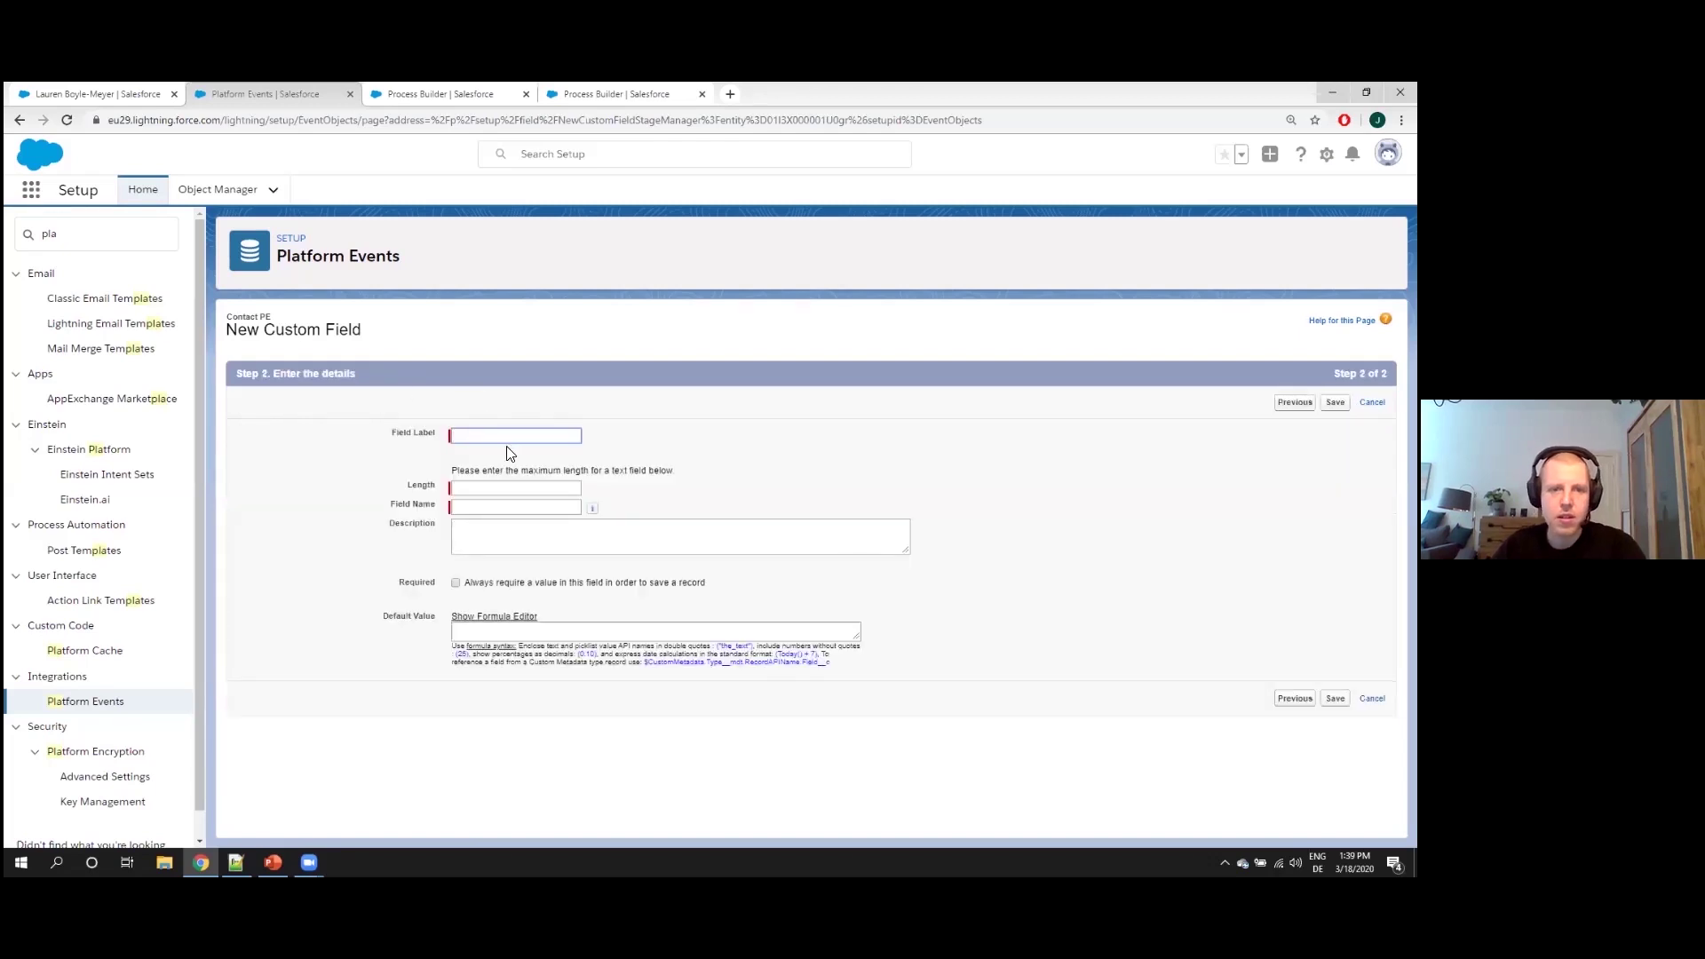
{"action": "type", "text": "Event"}
{"action": "key", "text": "Tab"}
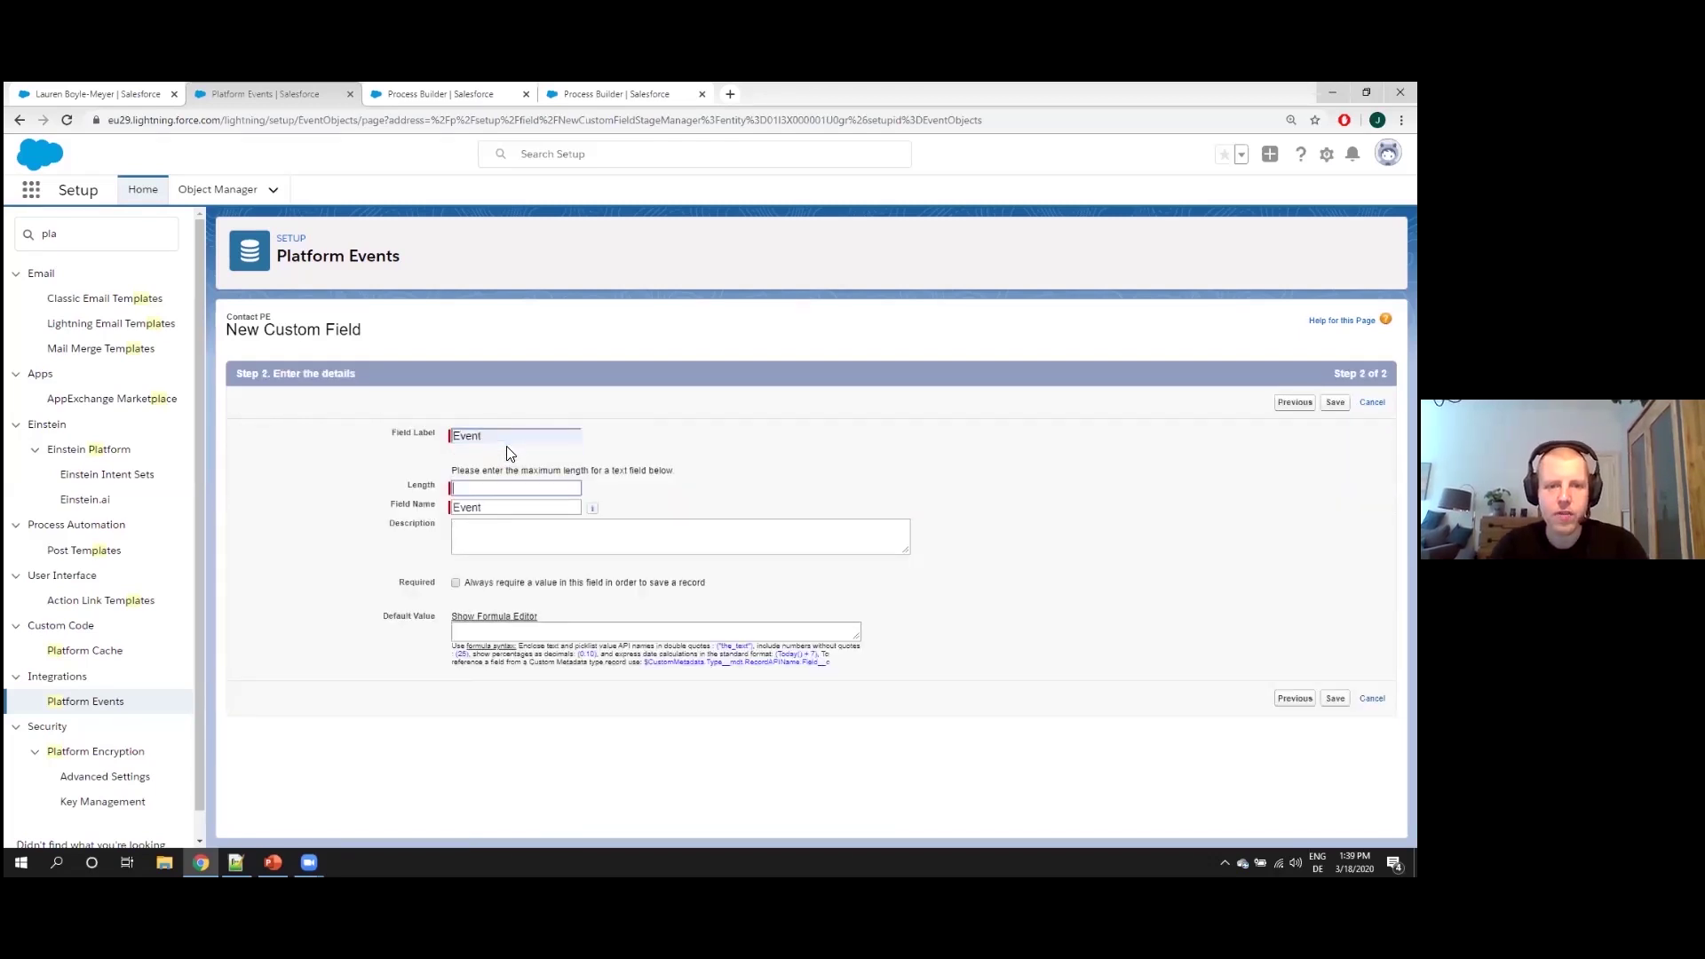
{"action": "type", "text": "255"}
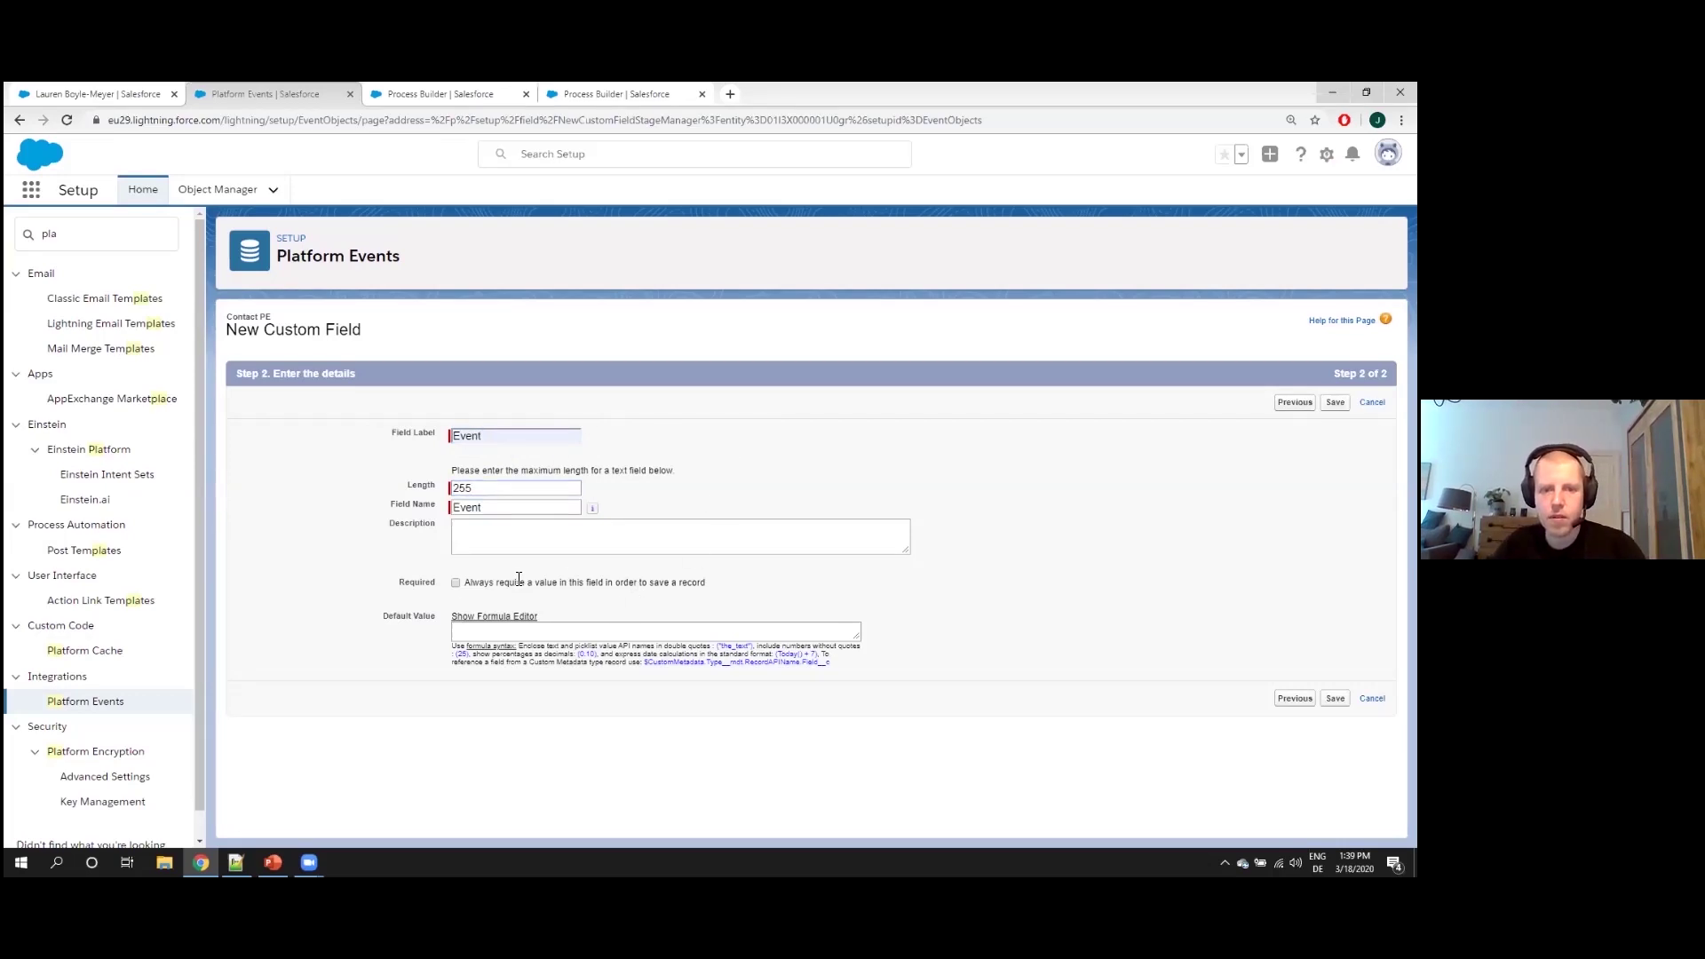
{"action": "left_click", "coordinate": [1335, 697]}
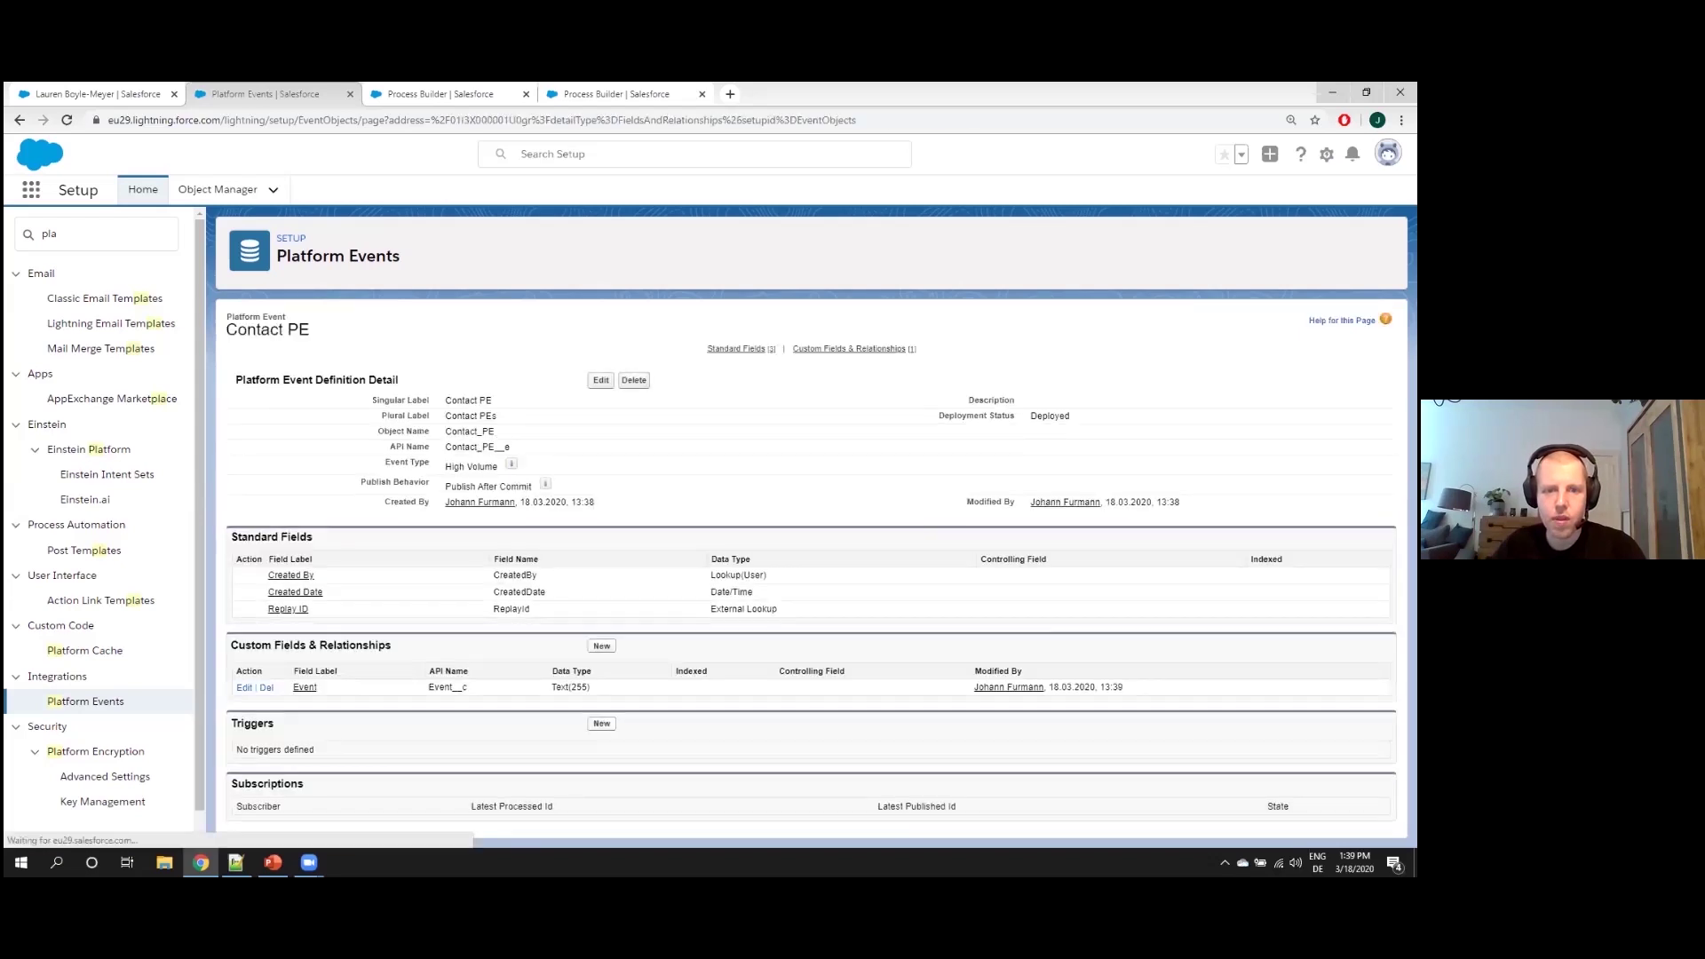
Add a second custom text field labelled RecordId with a length of 255 to the platform event and save it
{"action": "left_click", "coordinate": [593, 644]}
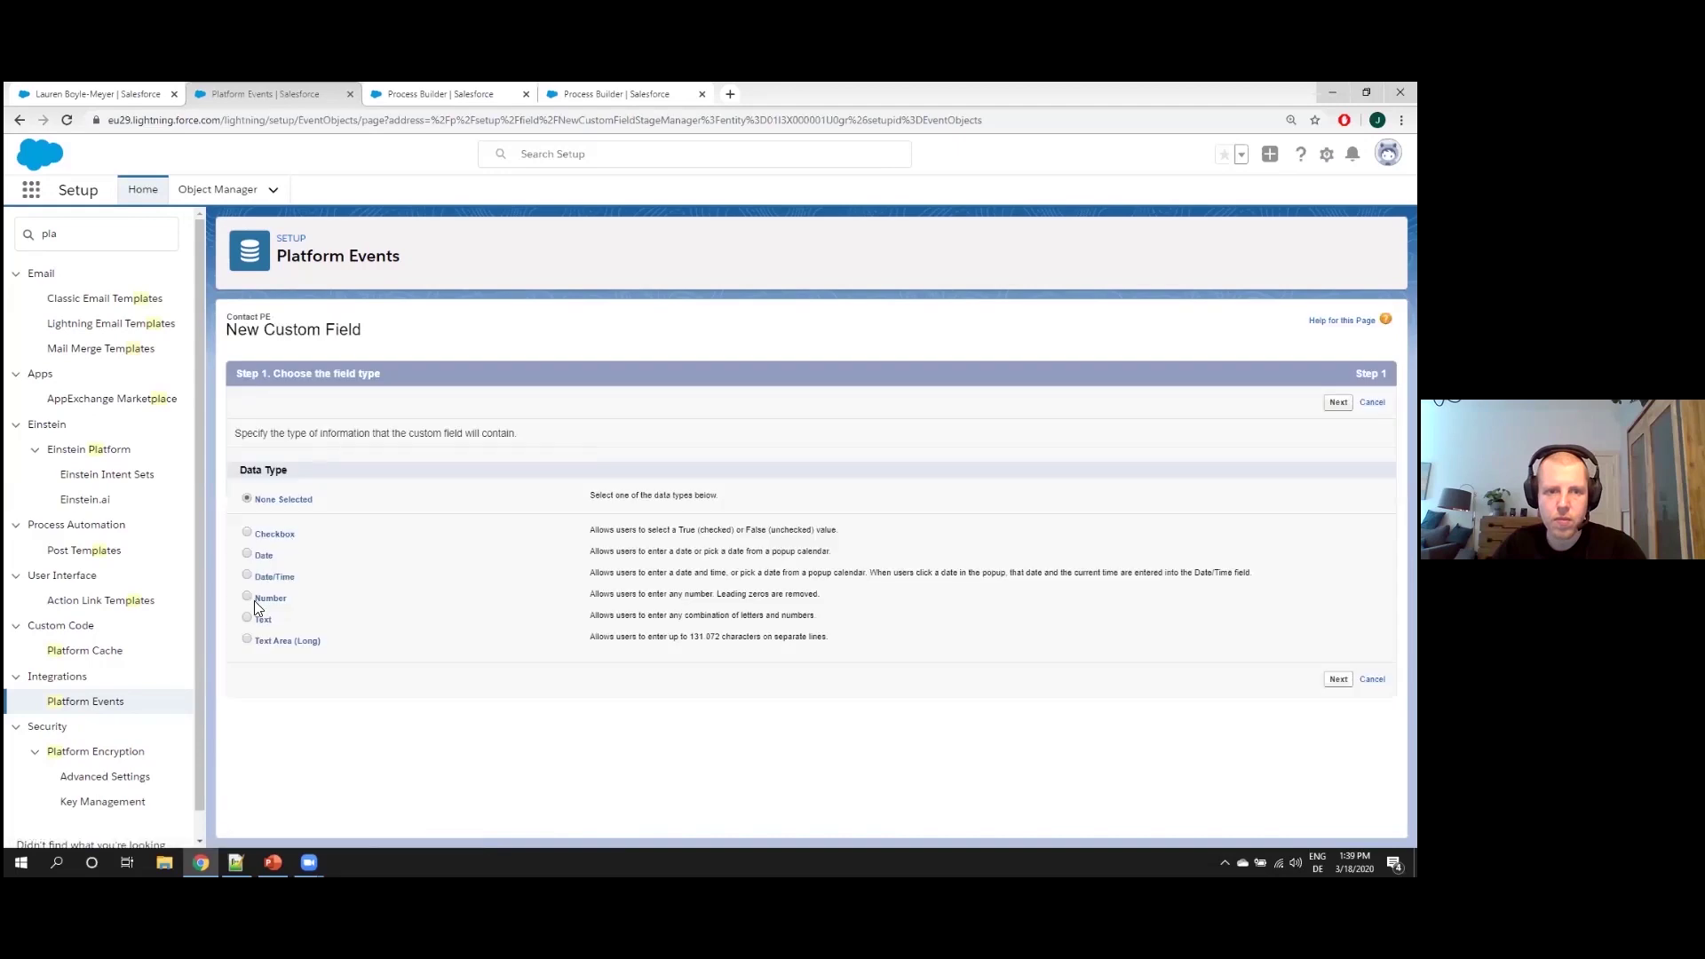
{"action": "left_click", "coordinate": [1338, 678]}
{"action": "left_click", "coordinate": [481, 441]}
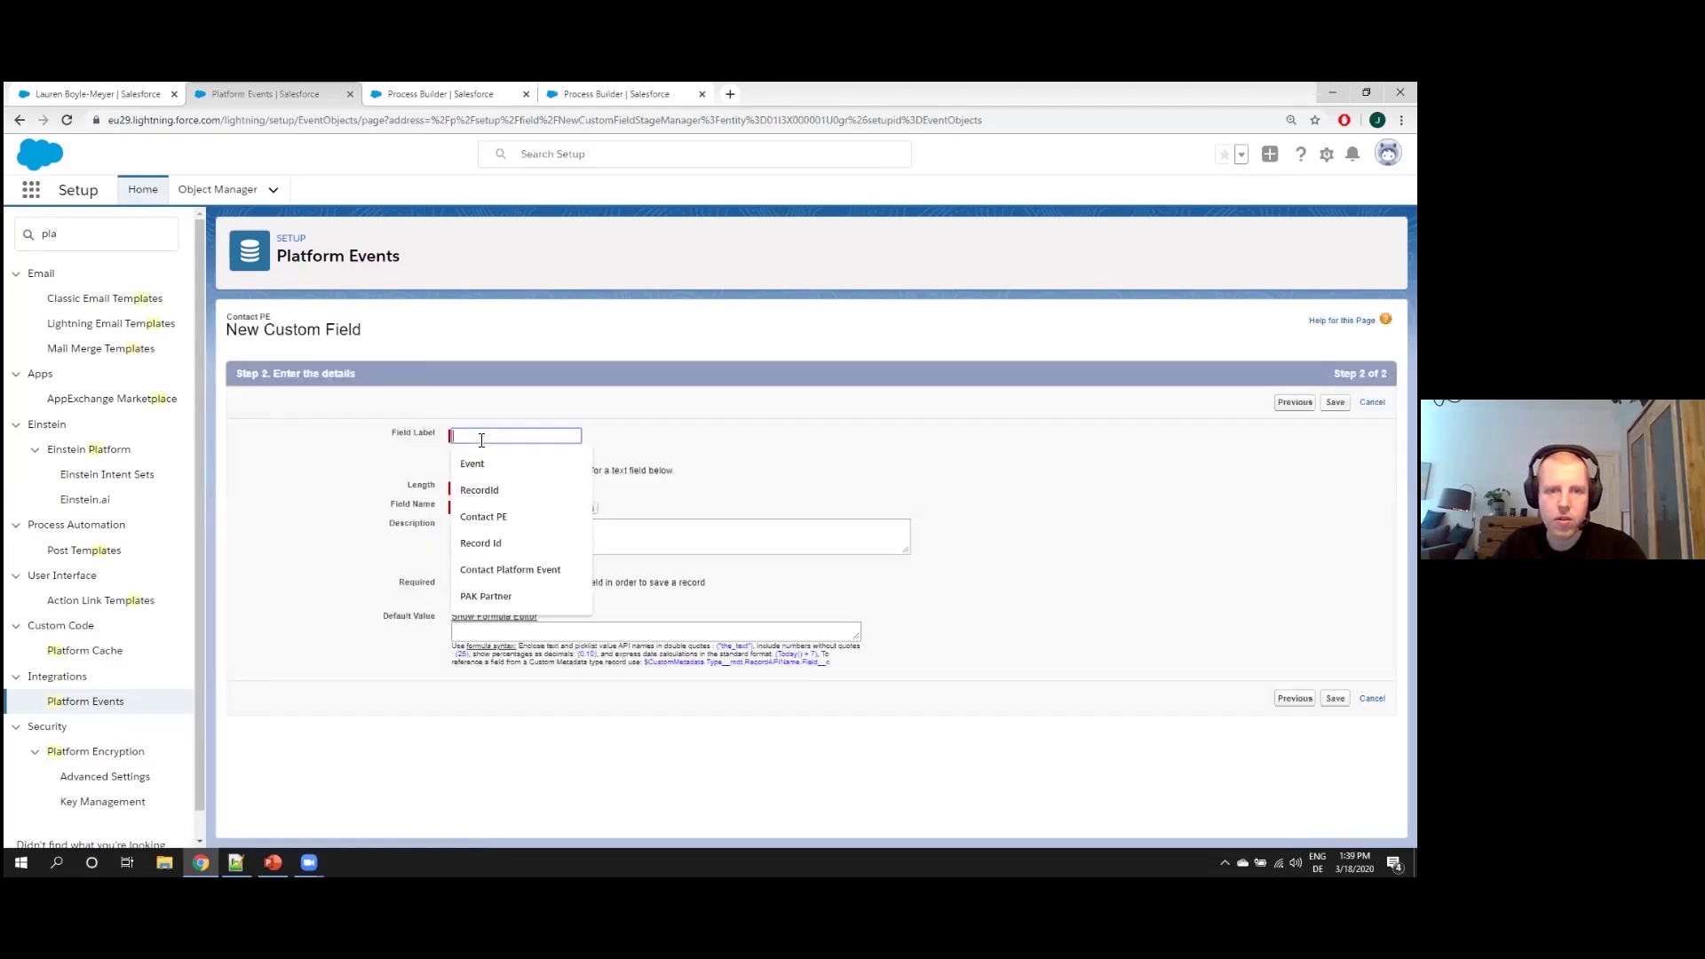
{"action": "left_click", "coordinate": [499, 483]}
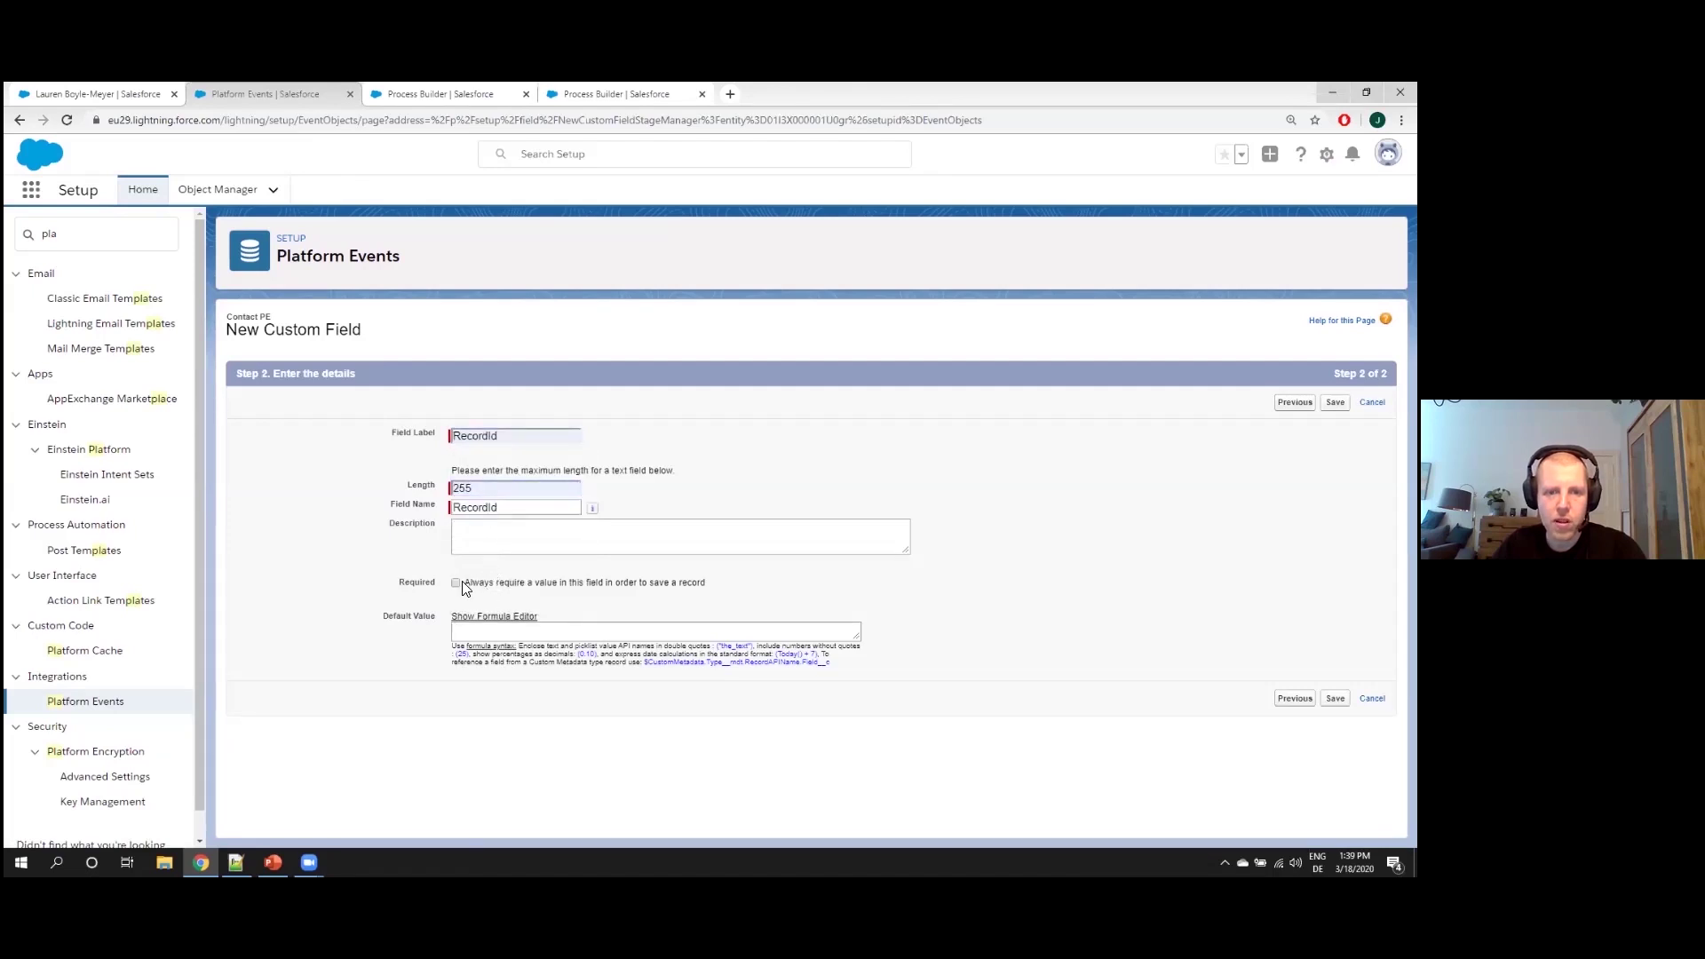
{"action": "left_click", "coordinate": [1335, 698]}
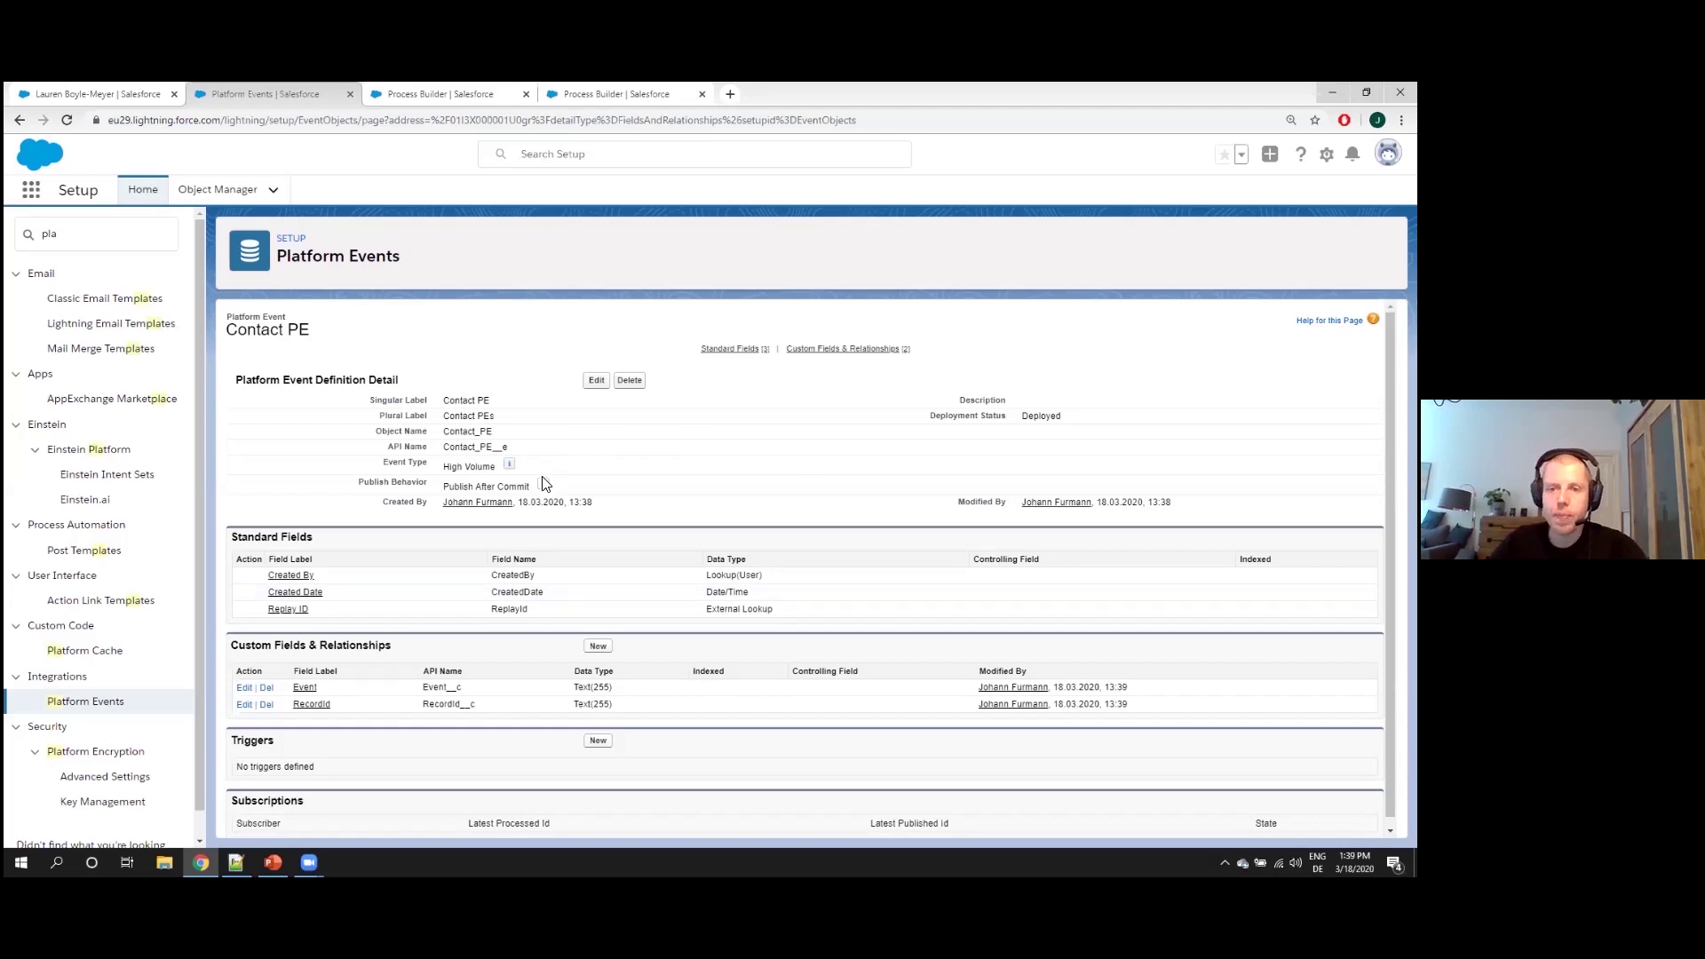
Switch to Process Builder and name the new process Contact PB
{"action": "left_click", "coordinate": [418, 92]}
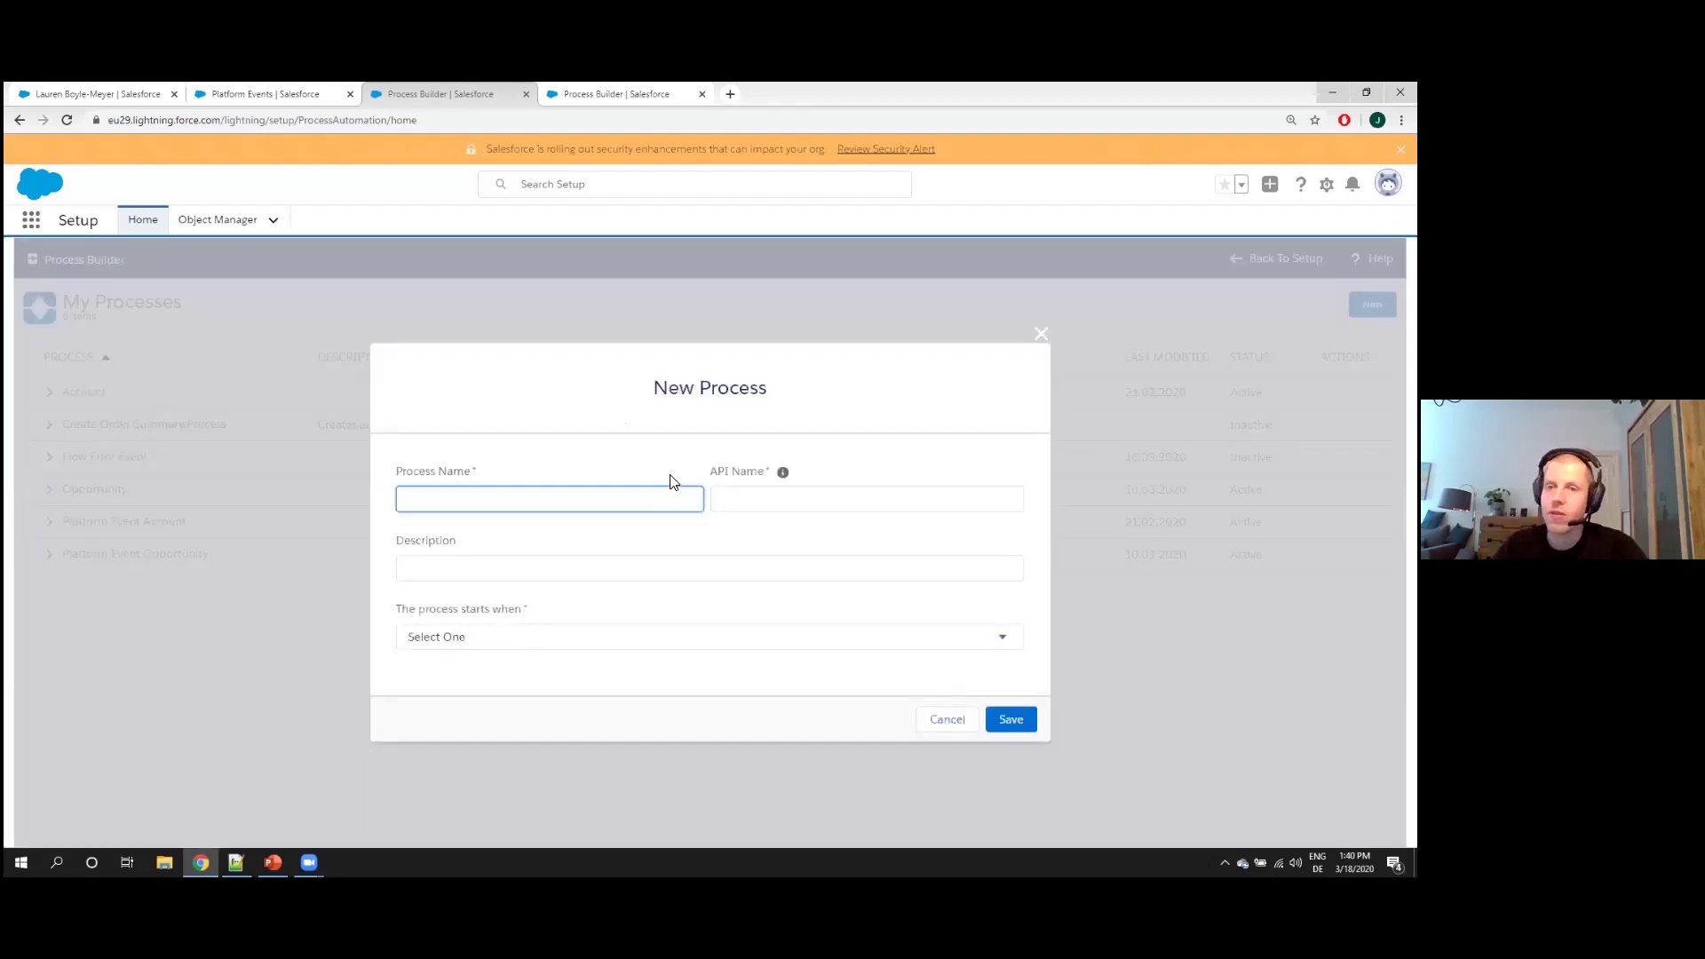
{"action": "type", "text": "Cont"}
{"action": "key", "text": "Down"}
{"action": "key", "text": "Return"}
{"action": "key", "text": "Tab"}
{"action": "key", "text": "Tab"}
{"action": "left_click", "coordinate": [494, 497]}
{"action": "key", "text": "BackSpace"}
{"action": "type", "text": "B"}
{"action": "key", "text": "Tab"}
{"action": "key", "text": "Tab"}
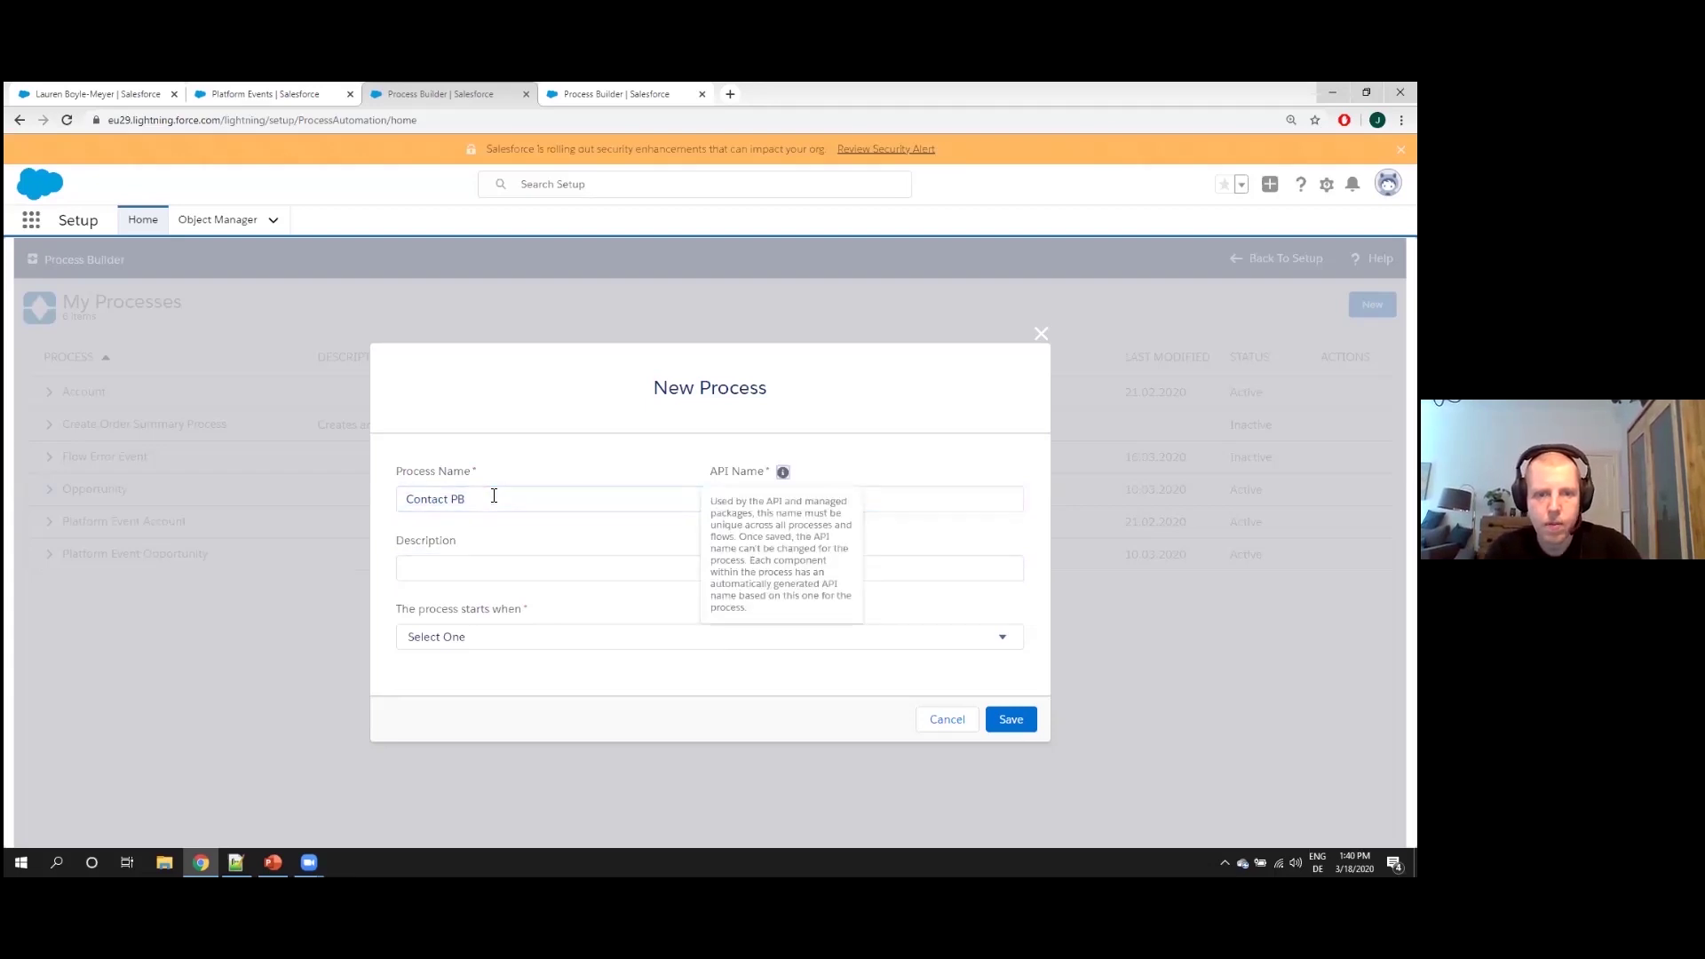
{"action": "key", "text": "Tab"}
Set the new process to start when a record changes and save it
{"action": "left_click", "coordinate": [563, 634]}
{"action": "left_click", "coordinate": [558, 671]}
{"action": "left_click", "coordinate": [1009, 718]}
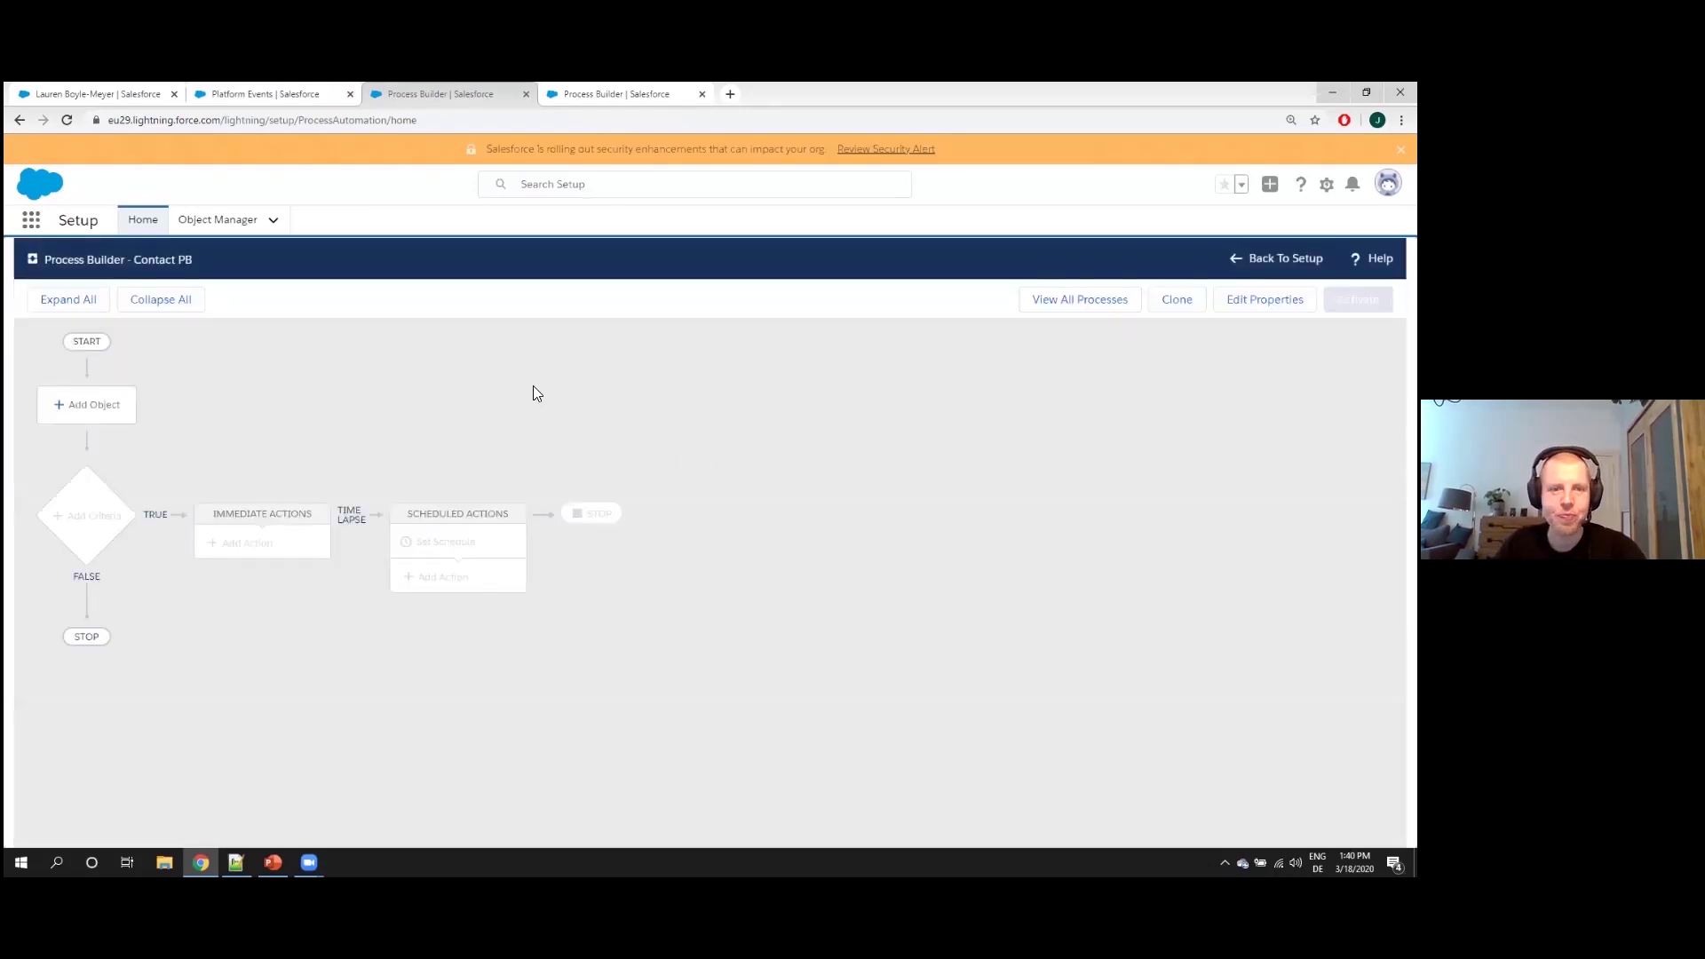
Set Contact as the process's object, starting when a record is created or edited, and save
{"action": "left_click", "coordinate": [95, 412]}
{"action": "left_click", "coordinate": [911, 415]}
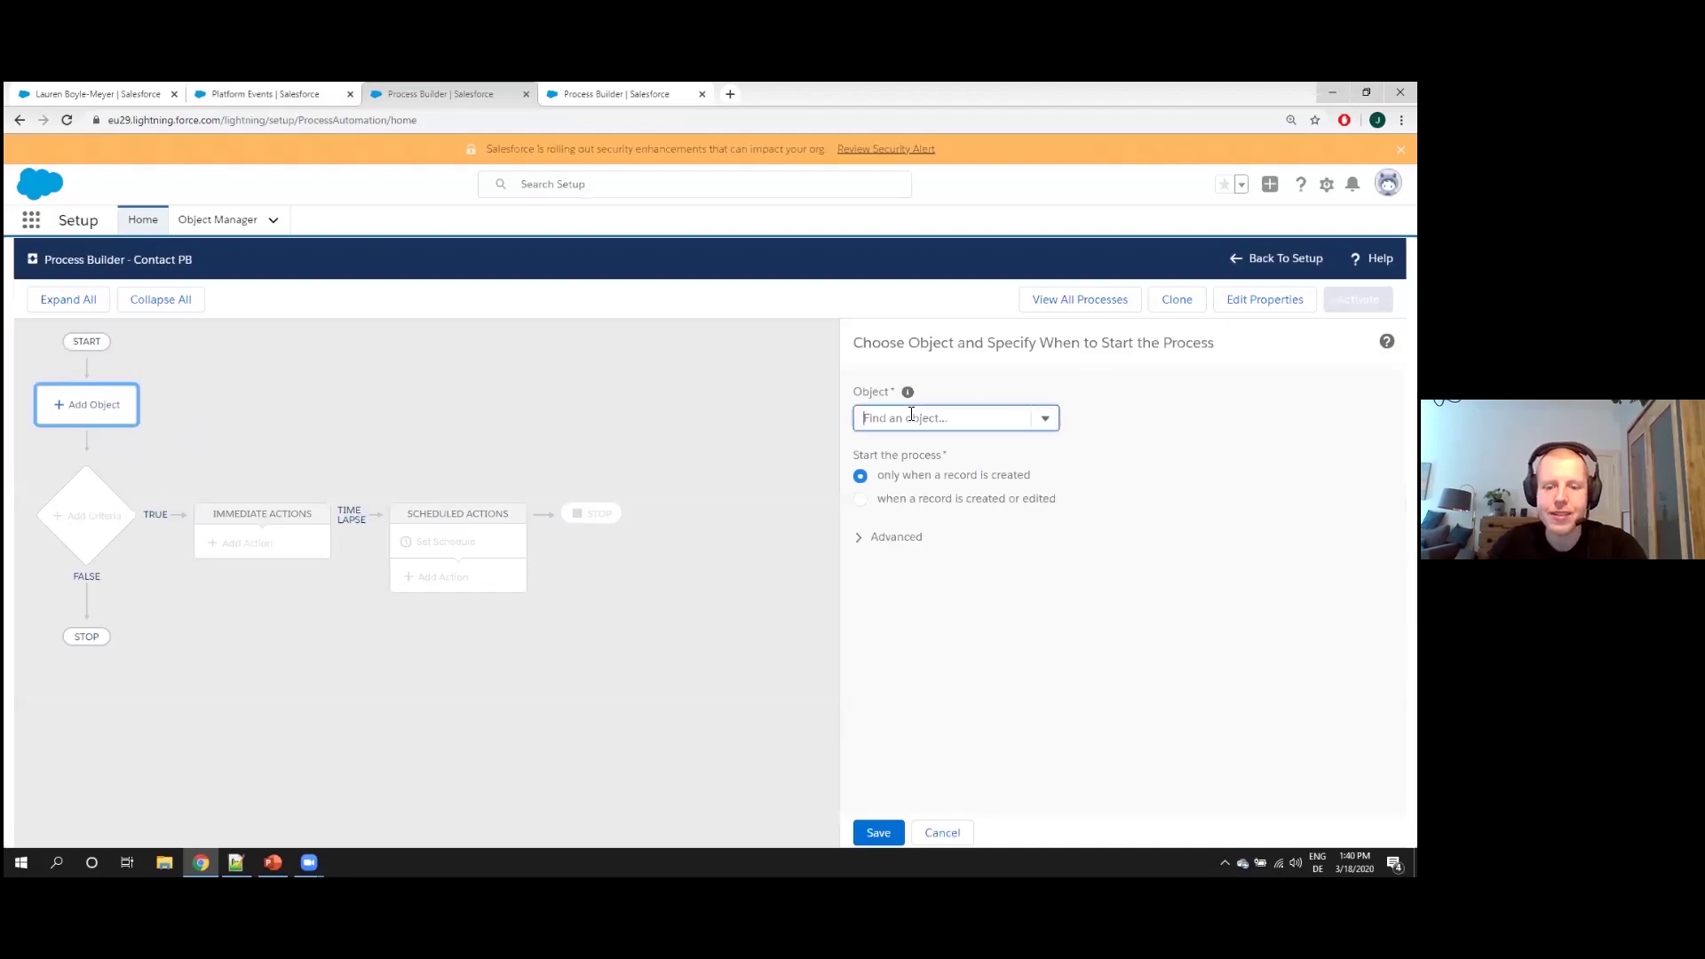
{"action": "type", "text": "Contact"}
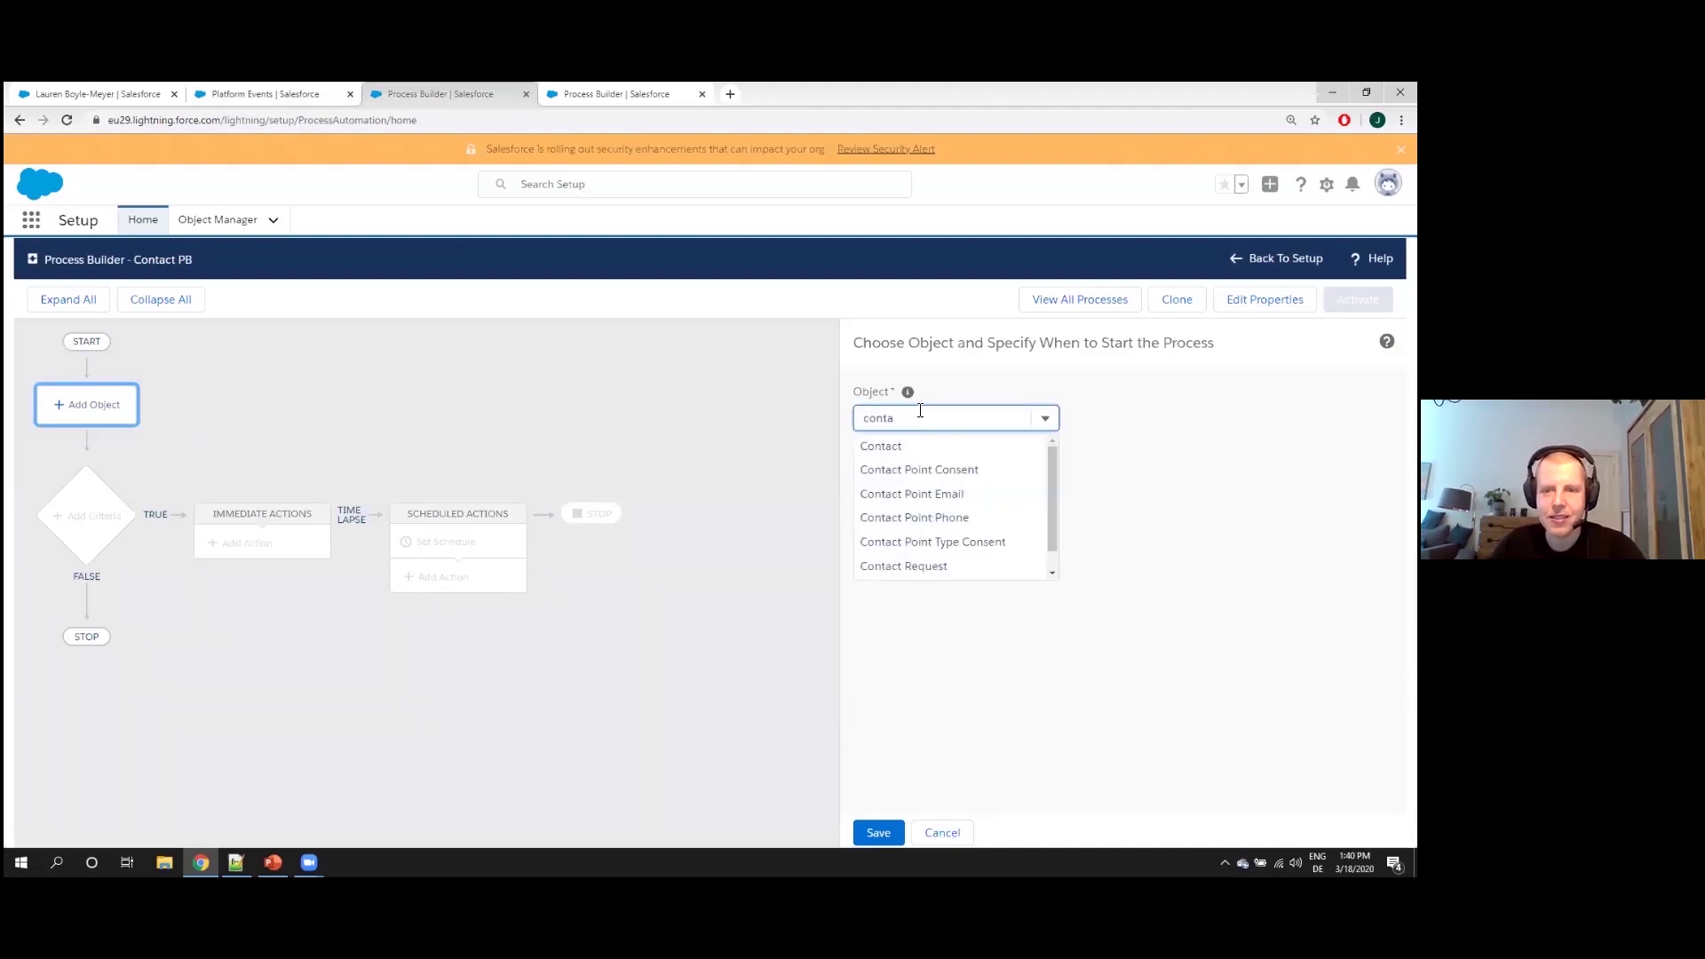
{"action": "left_click", "coordinate": [913, 450]}
{"action": "left_click", "coordinate": [950, 498]}
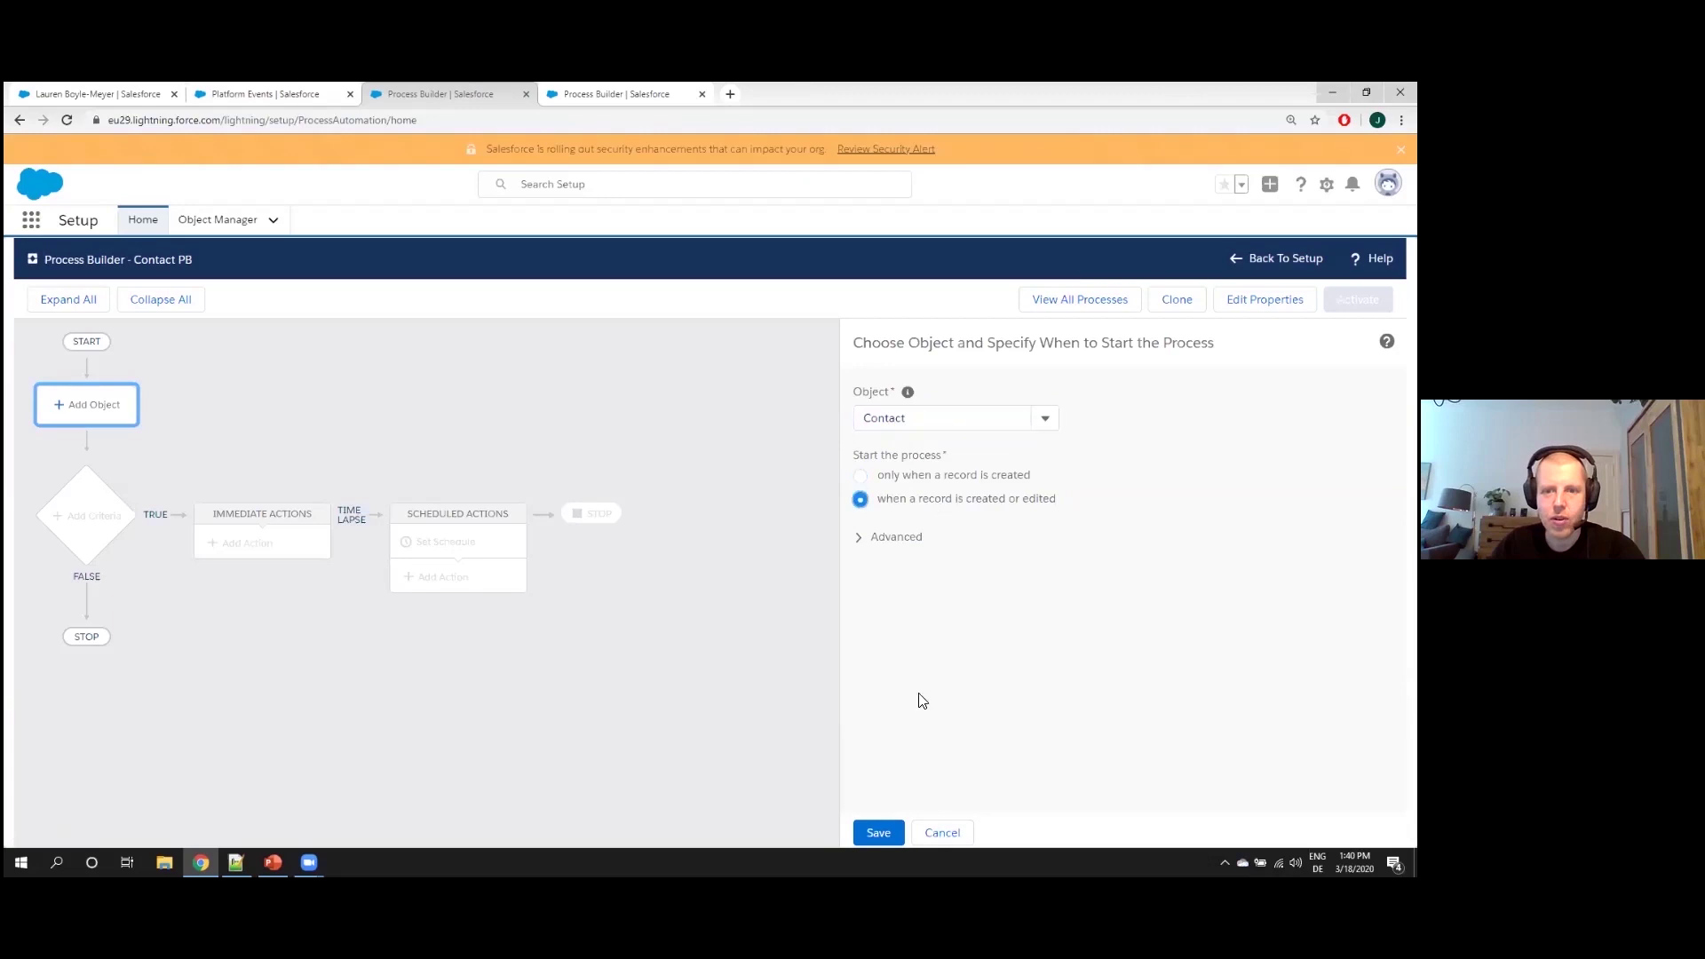
{"action": "left_click", "coordinate": [858, 832]}
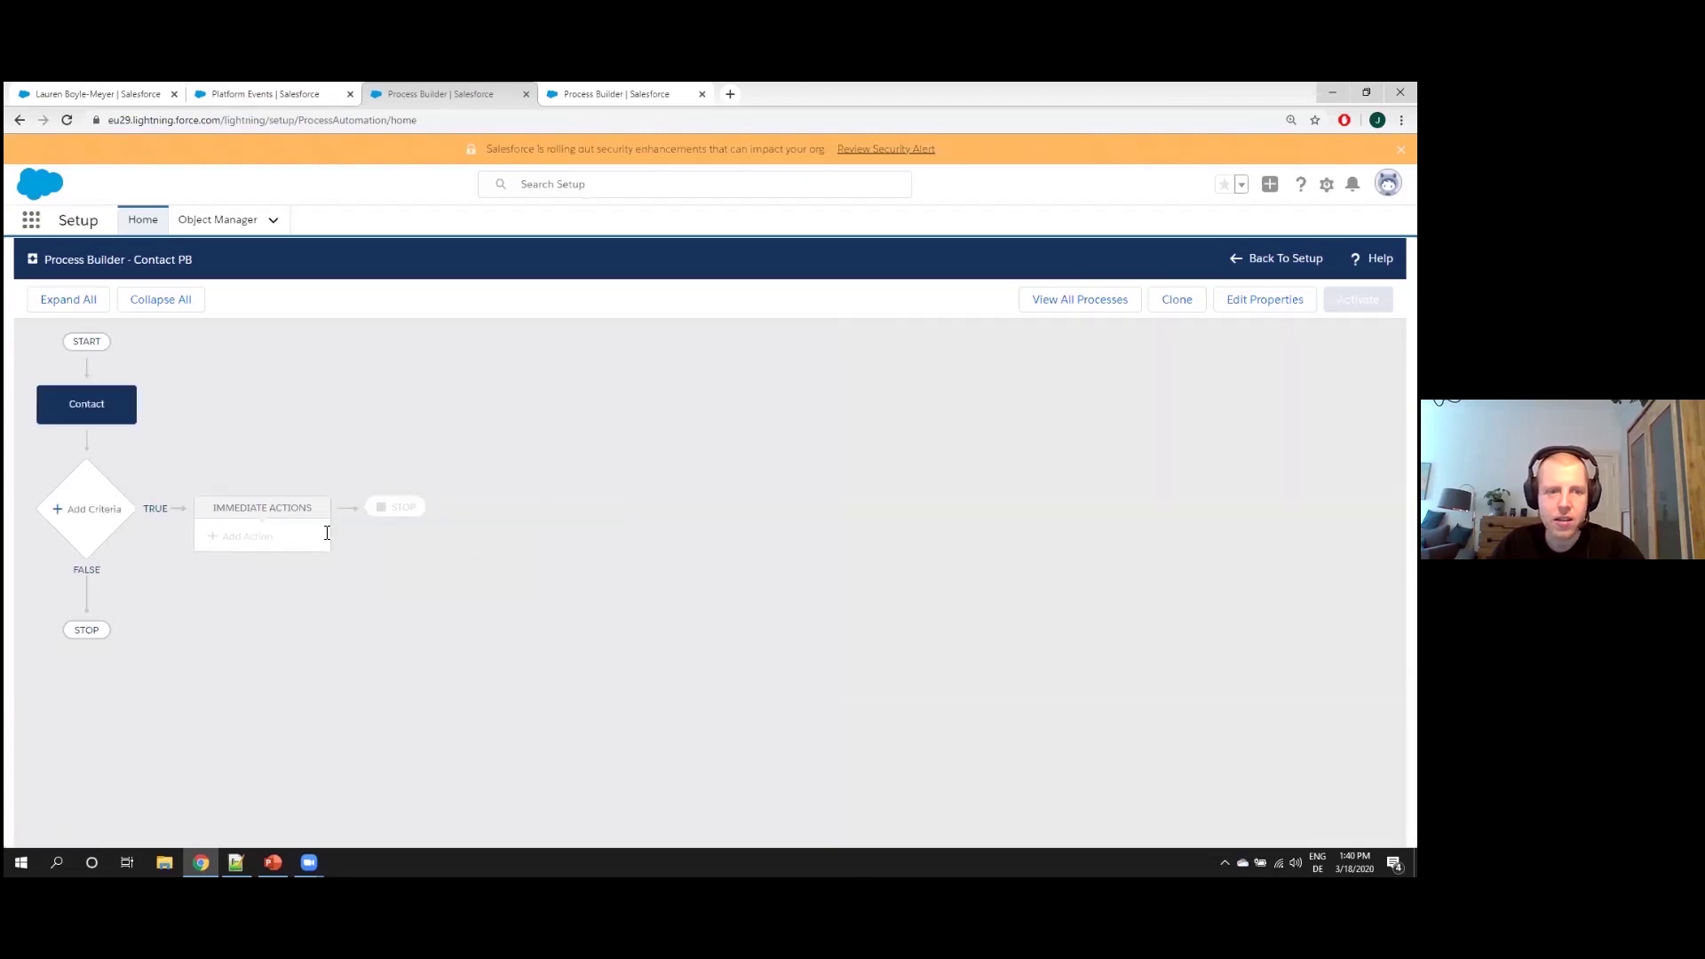
Add a criteria named LastName Changed and choose the Contact's Last Name as its condition field
{"action": "left_click", "coordinate": [113, 509]}
{"action": "left_click", "coordinate": [828, 422]}
{"action": "type", "text": "LastName Changed"}
{"action": "left_click", "coordinate": [853, 609]}
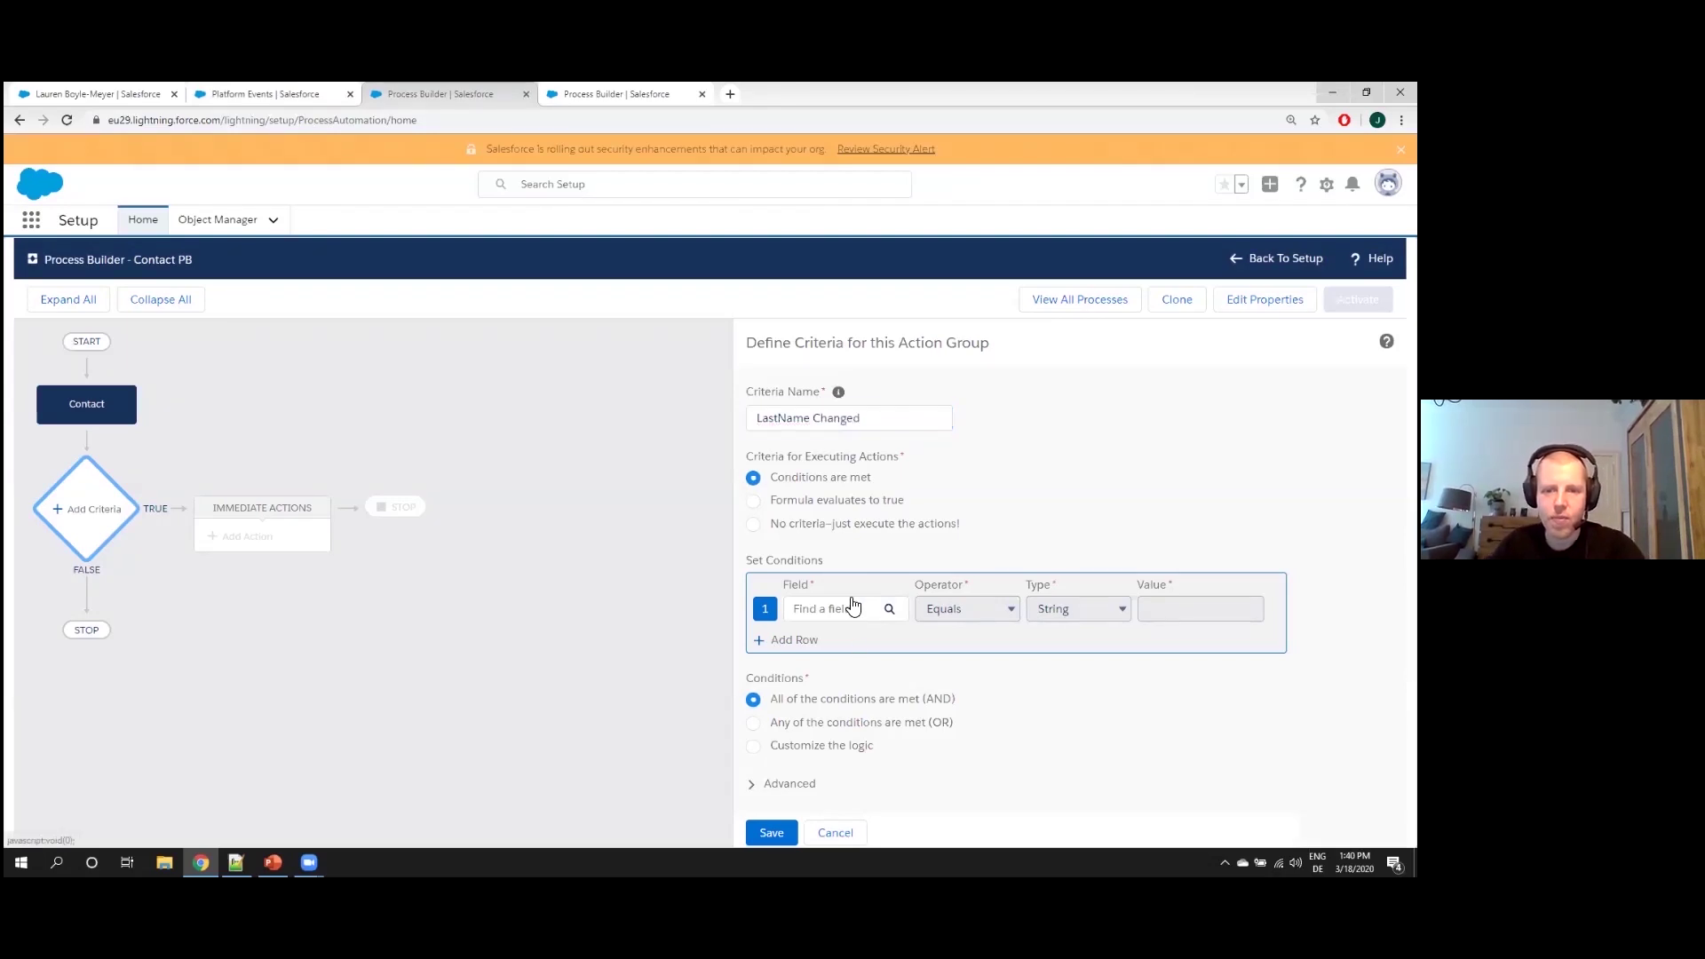
{"action": "type", "text": "last"}
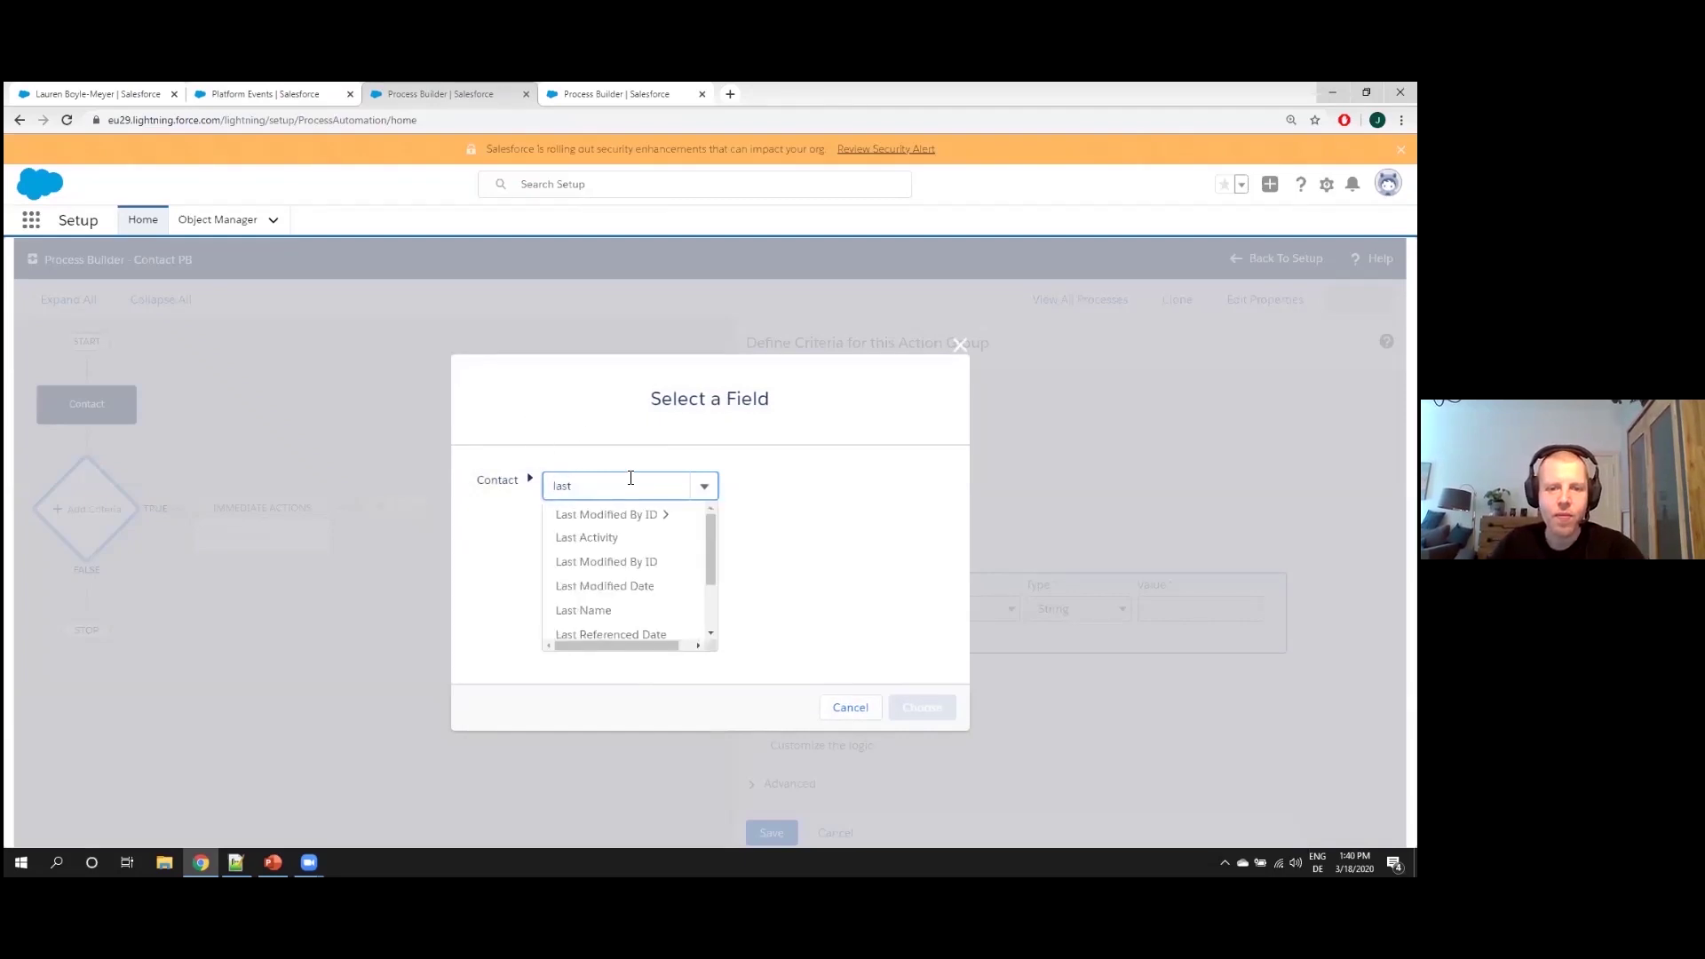
{"action": "left_click", "coordinate": [639, 611]}
{"action": "left_click", "coordinate": [922, 705]}
Set the Last Name condition to Is changed with the value True and save the criteria
{"action": "left_click", "coordinate": [979, 605]}
{"action": "left_click", "coordinate": [958, 719]}
{"action": "left_click", "coordinate": [1163, 609]}
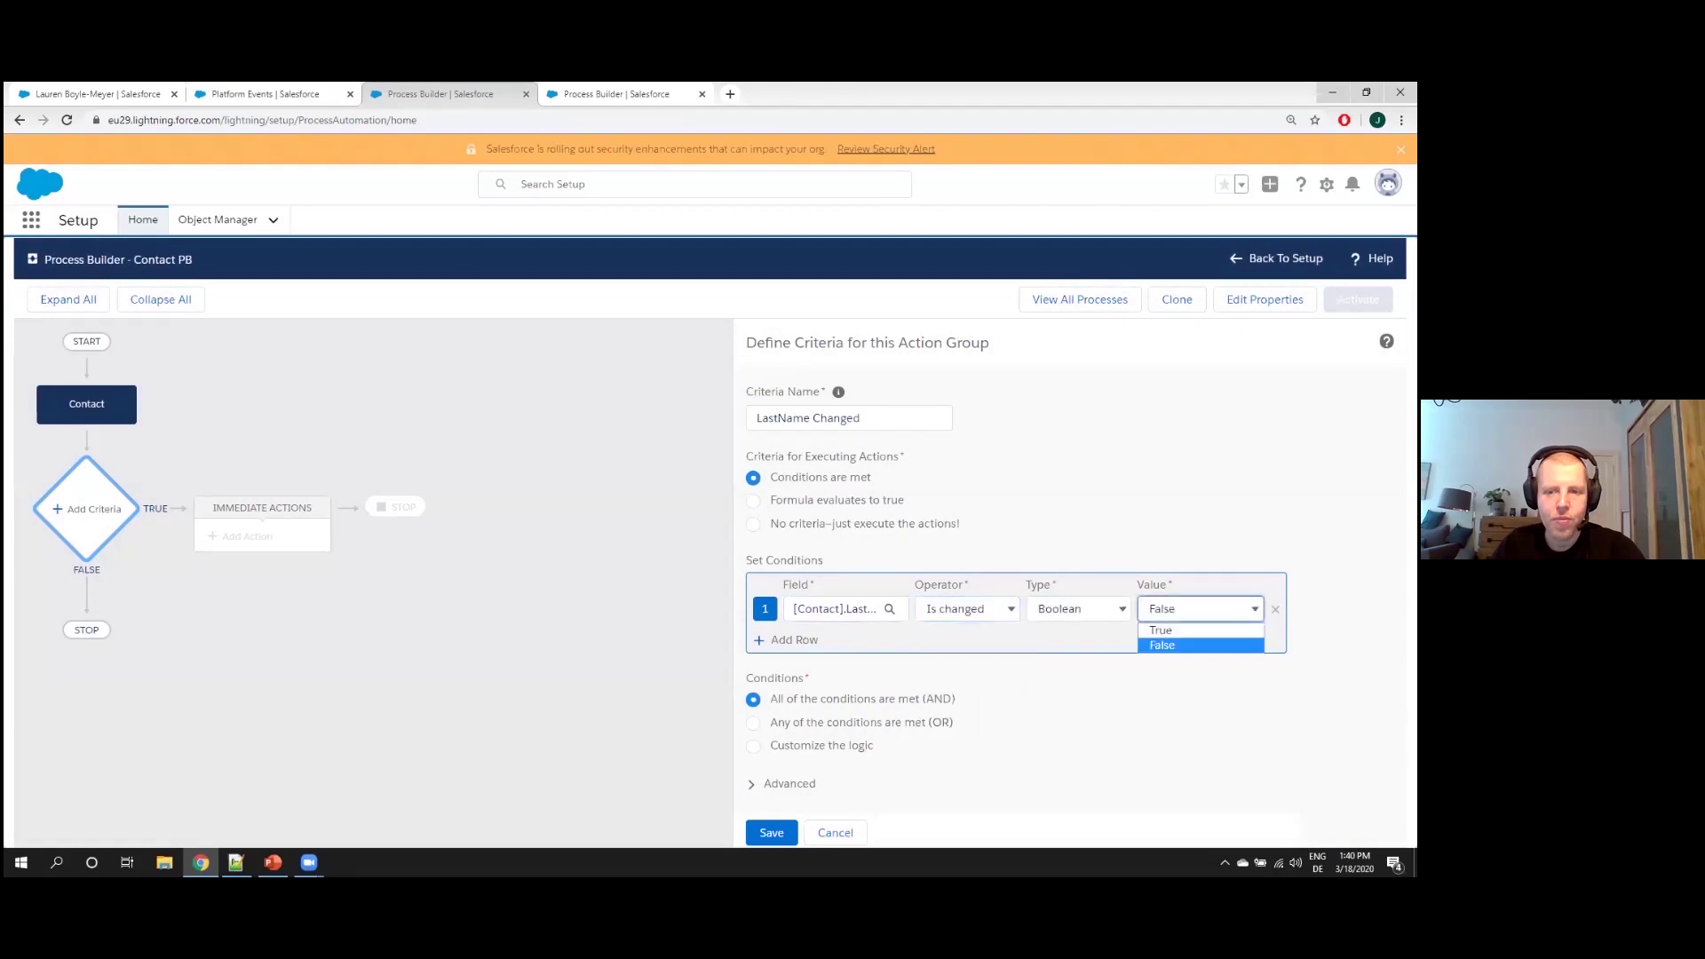
{"action": "left_click", "coordinate": [1147, 632]}
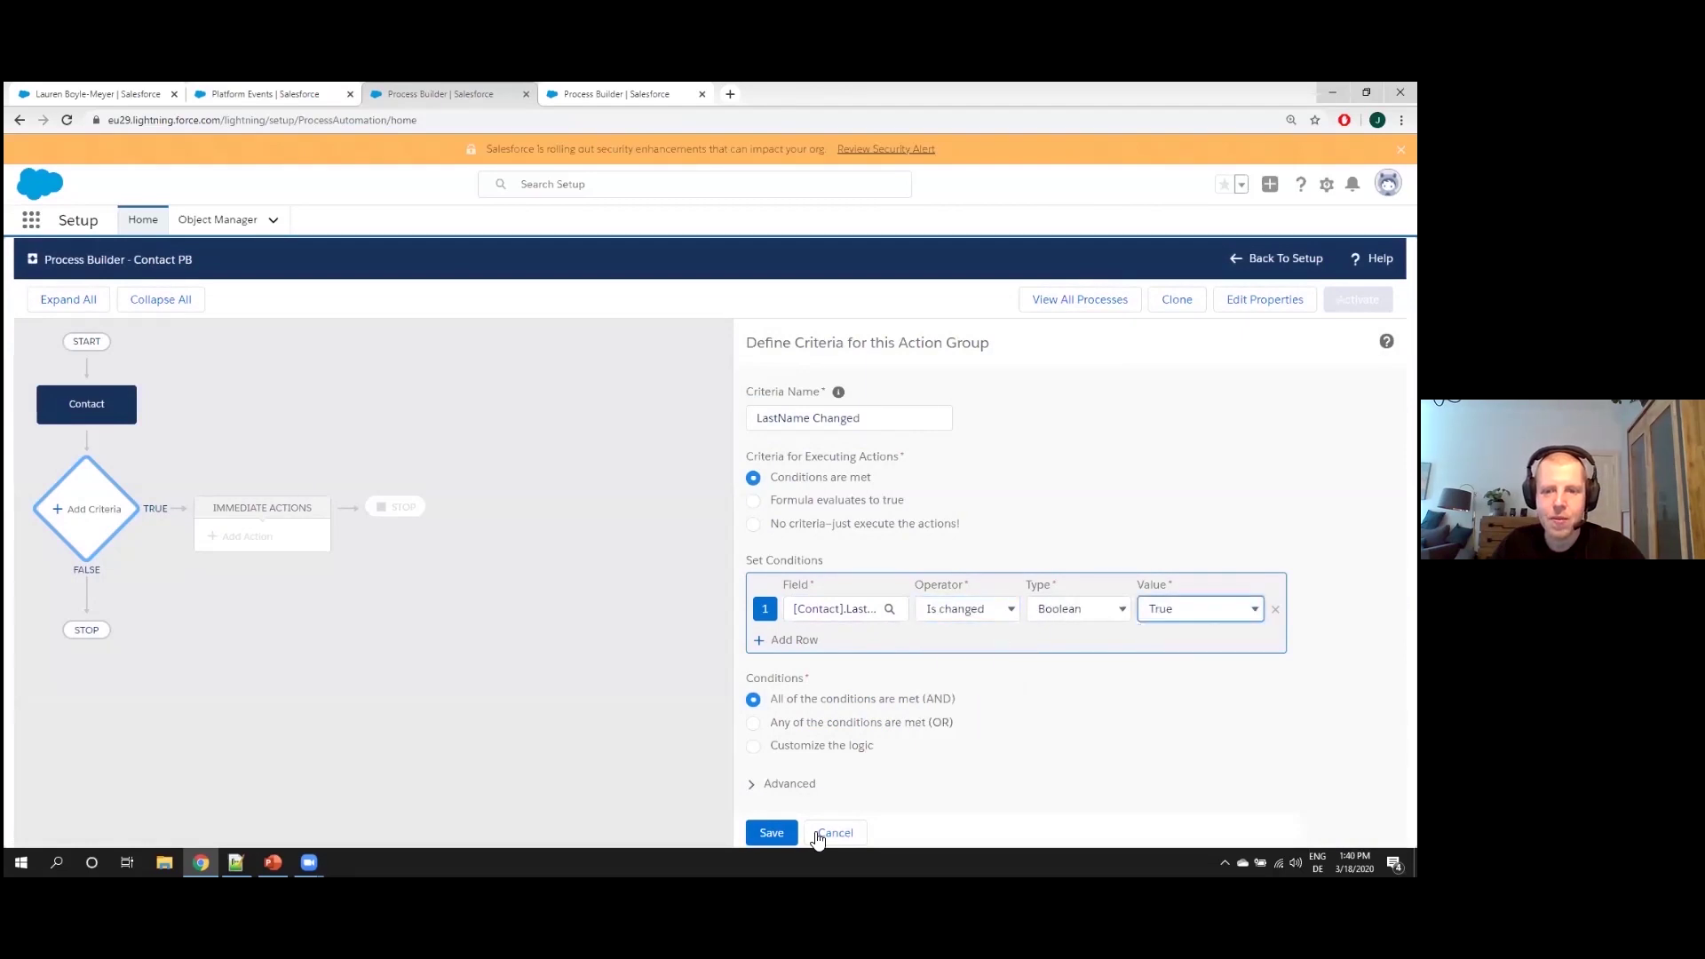
{"action": "left_click", "coordinate": [773, 831]}
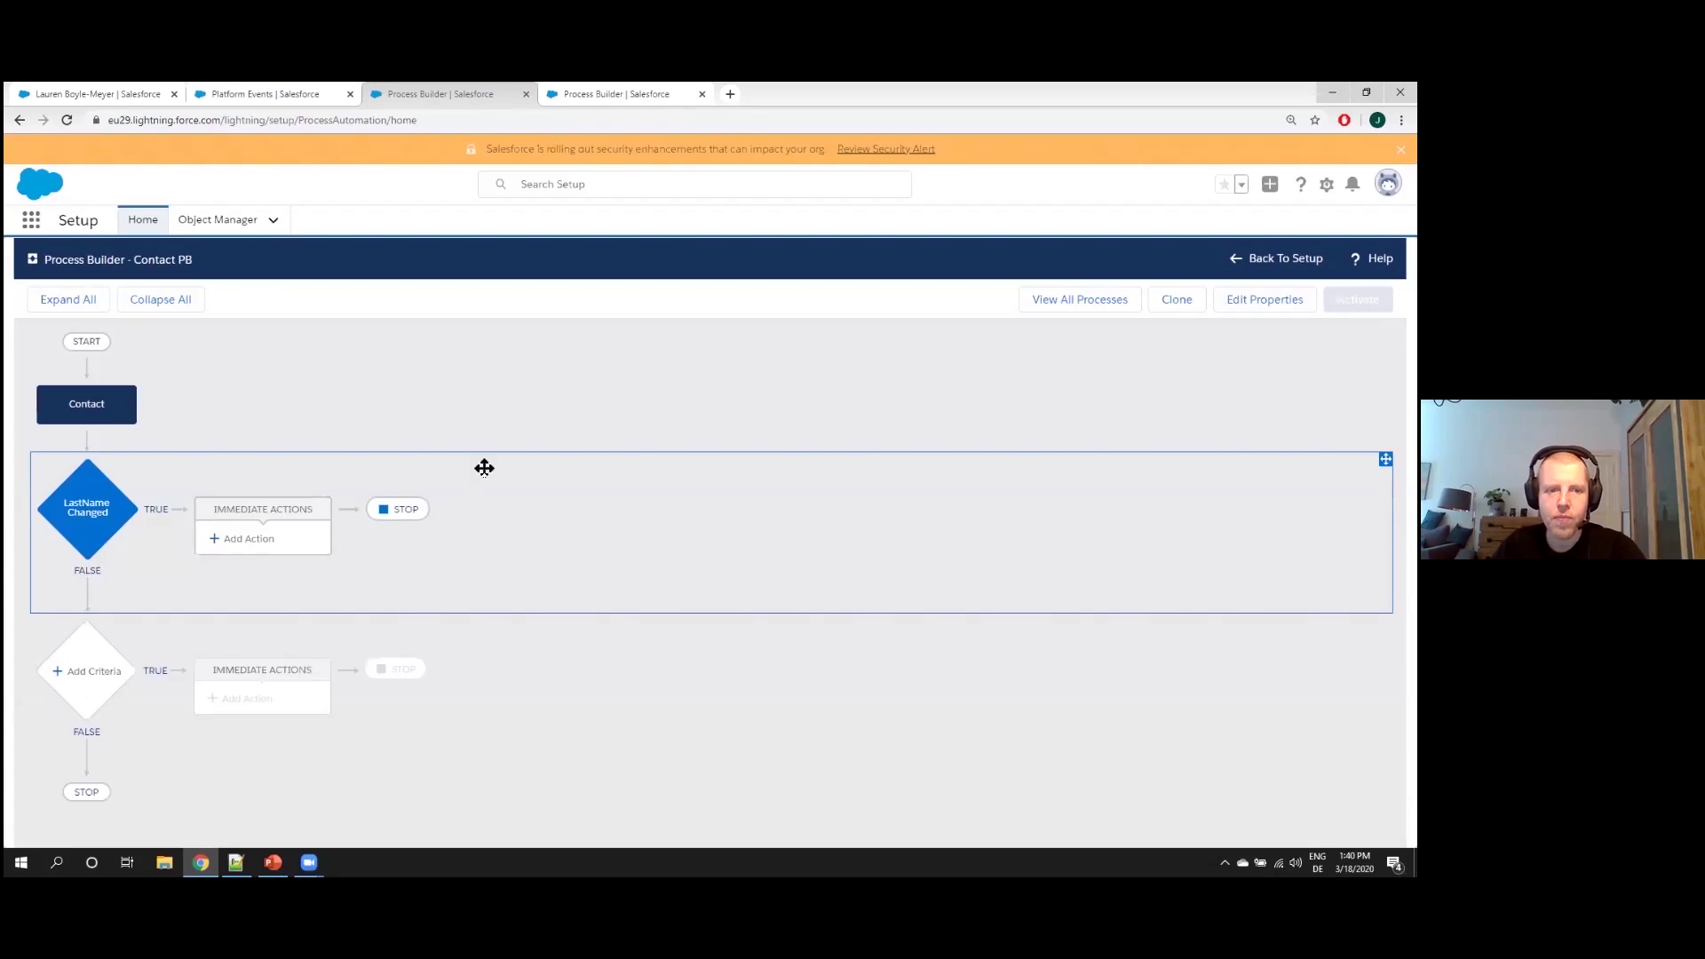
Add an immediate Create a Record action named PE under LastName Changed, with Contact PE as its record type
{"action": "left_click", "coordinate": [274, 537]}
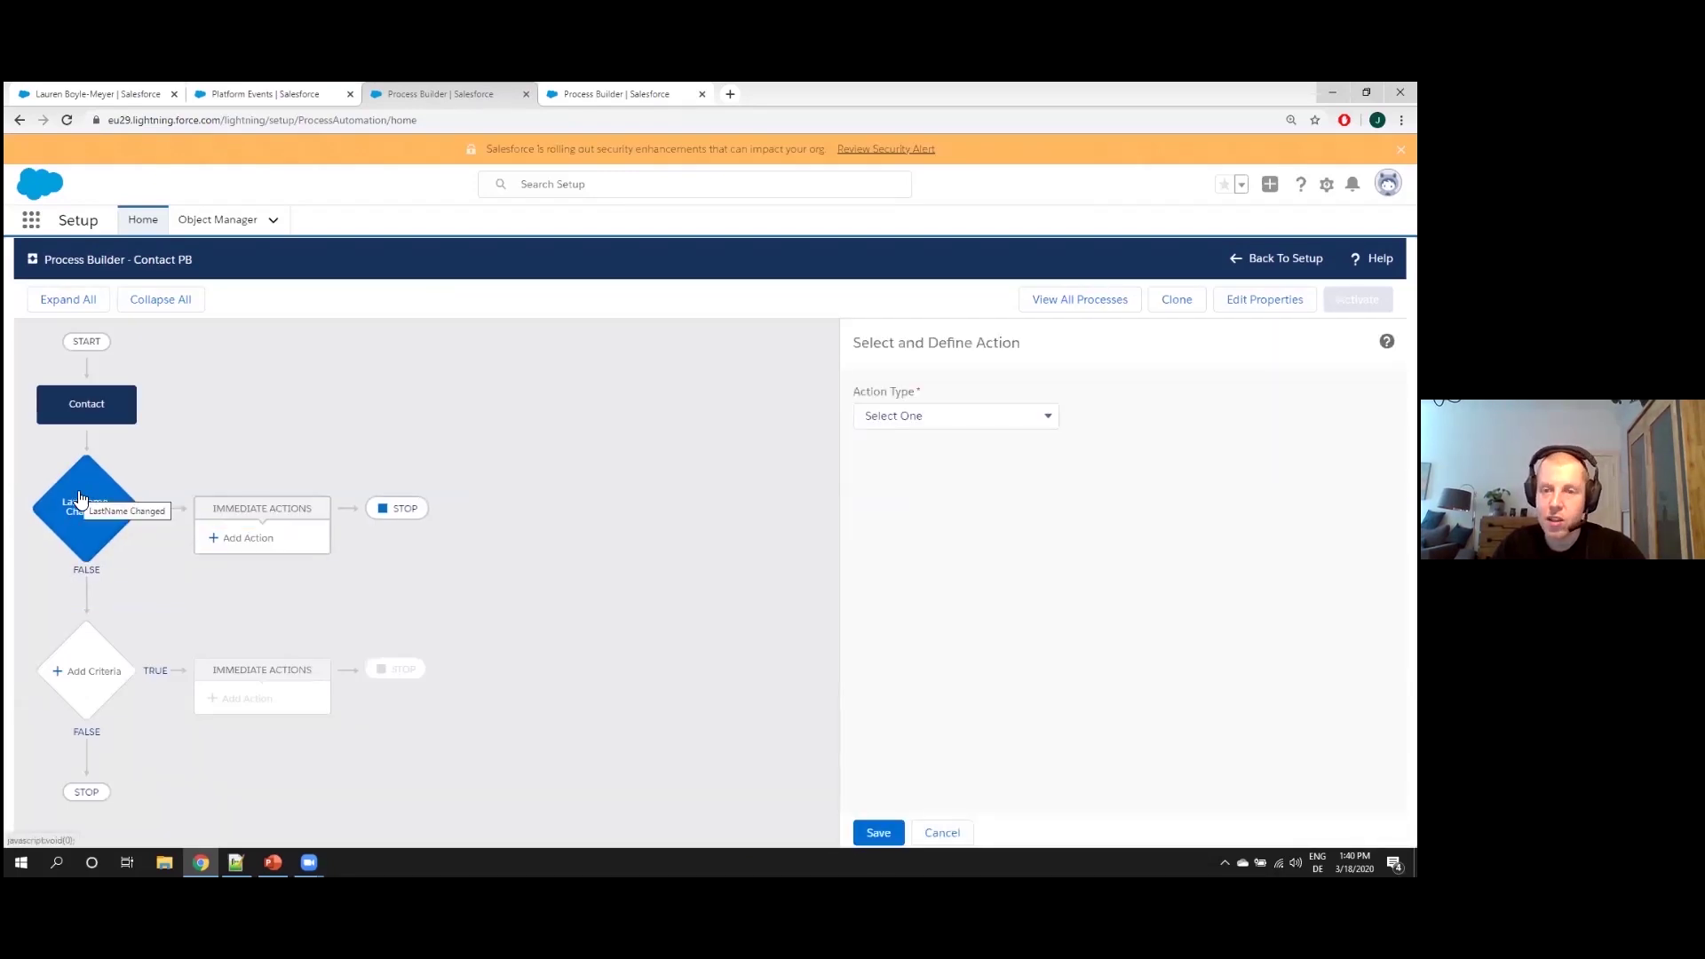
{"action": "left_click", "coordinate": [975, 416]}
{"action": "left_click", "coordinate": [959, 468]}
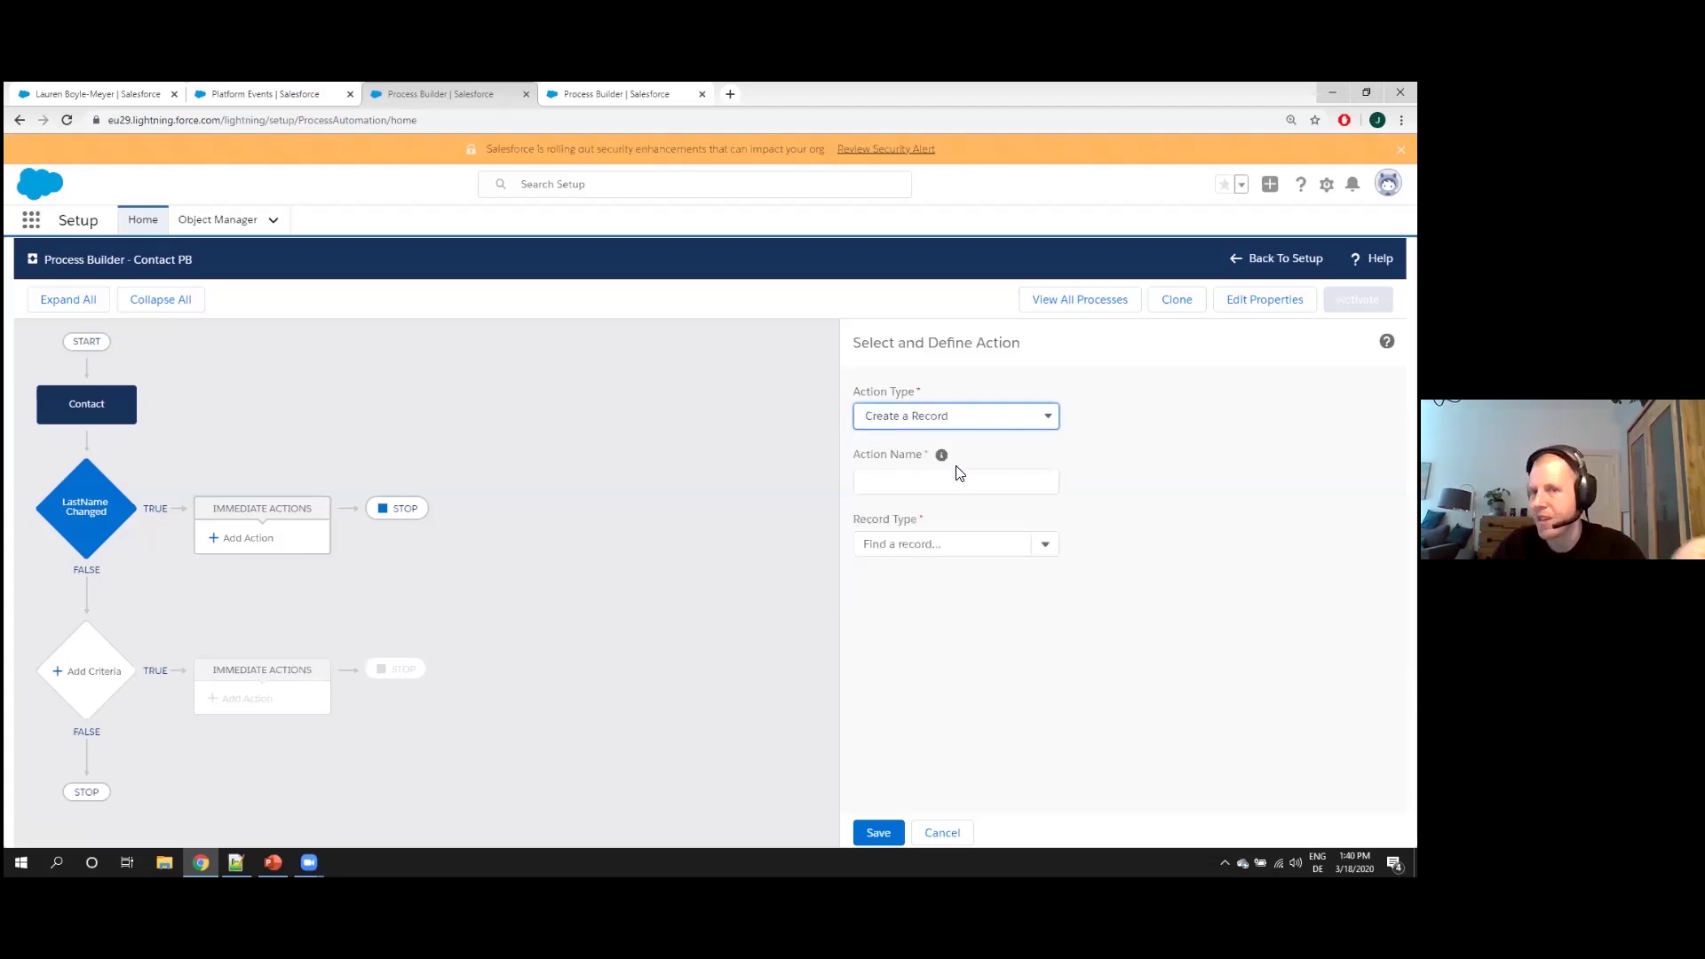
{"action": "left_click", "coordinate": [926, 471]}
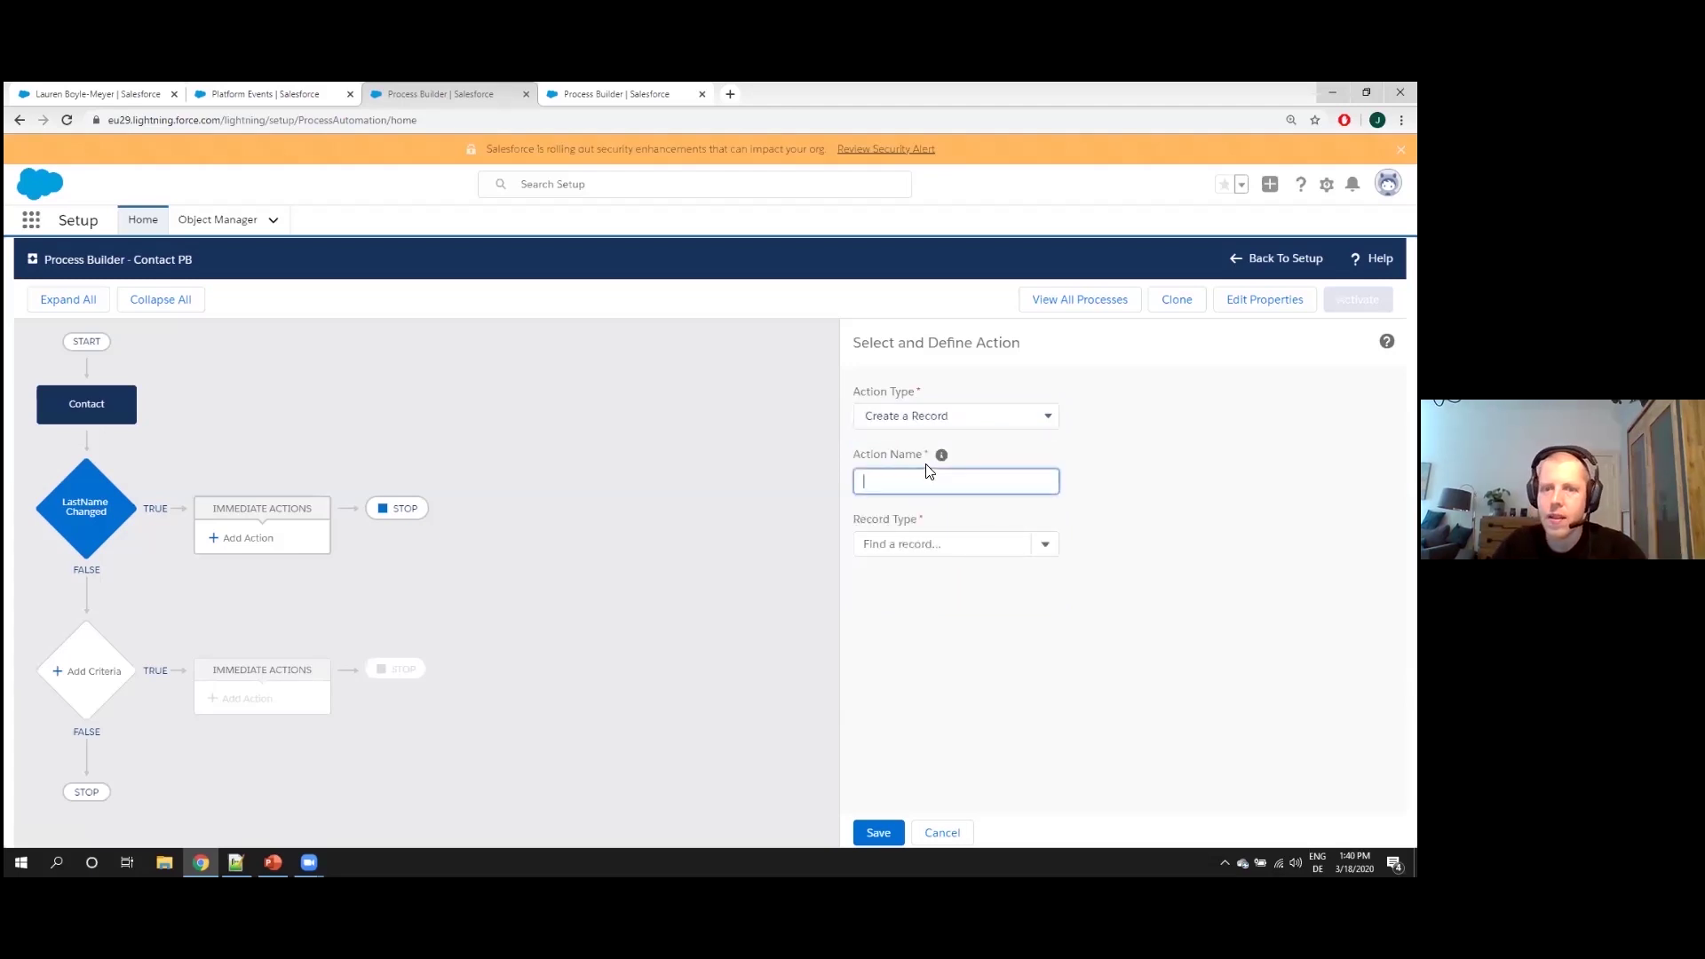
{"action": "type", "text": "LastName"}
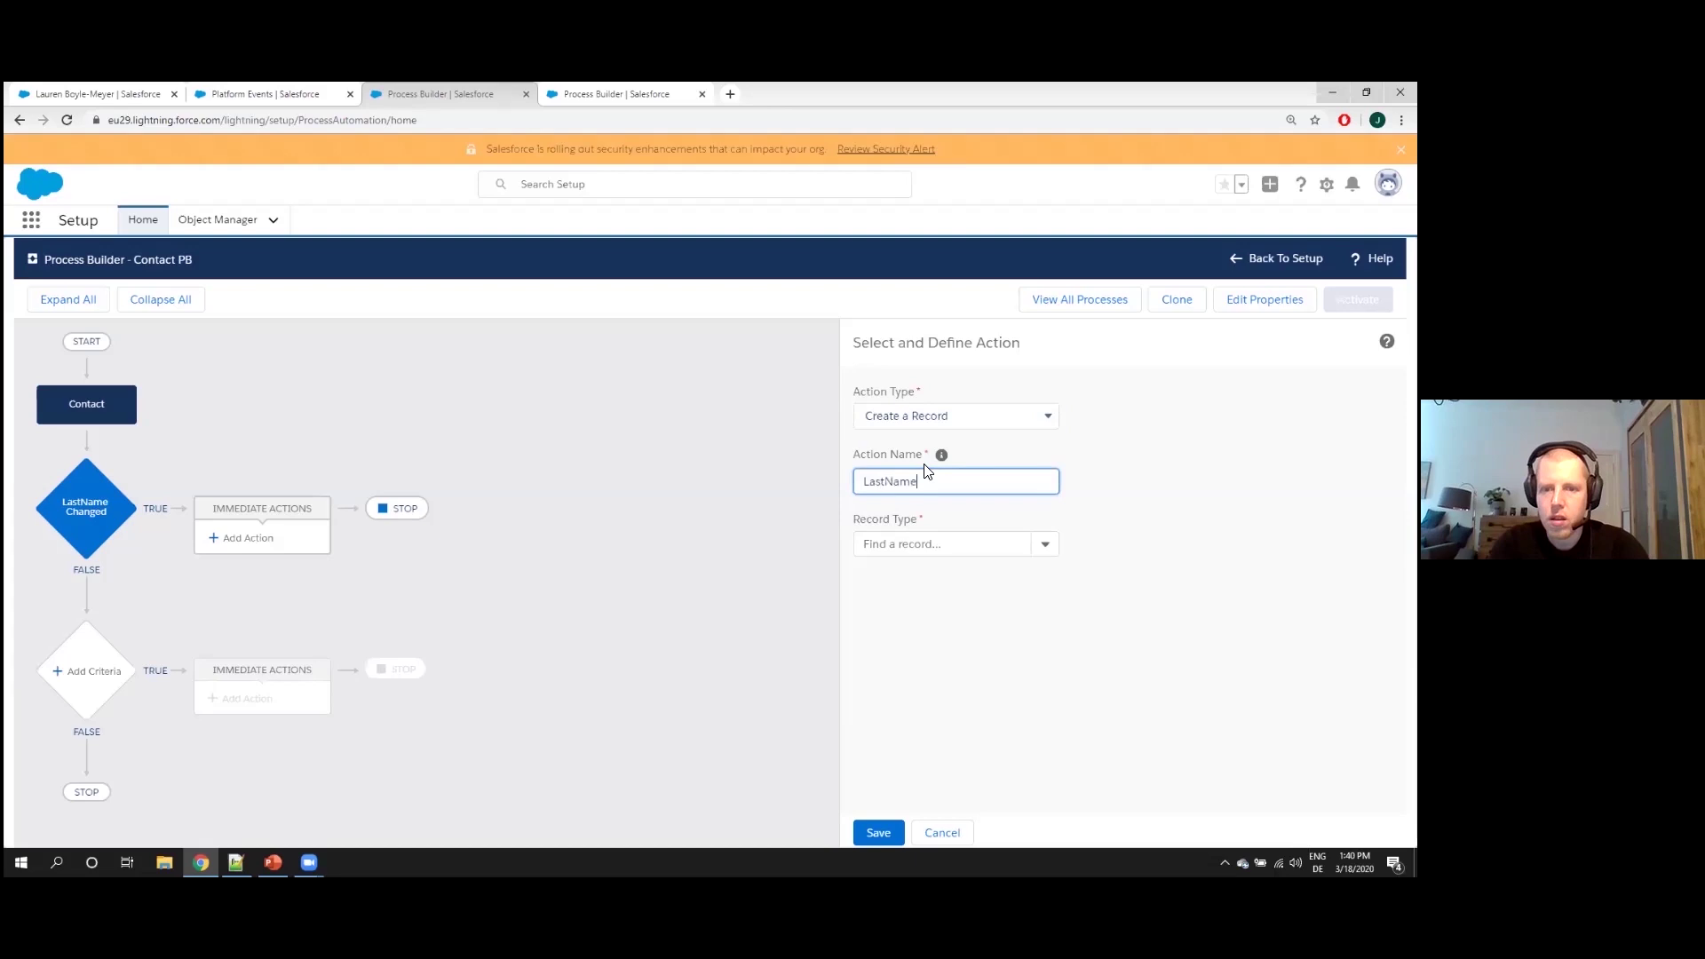
{"action": "key", "text": "ctrl+BackSpace"}
{"action": "type", "text": "PE"}
{"action": "key", "text": "Tab"}
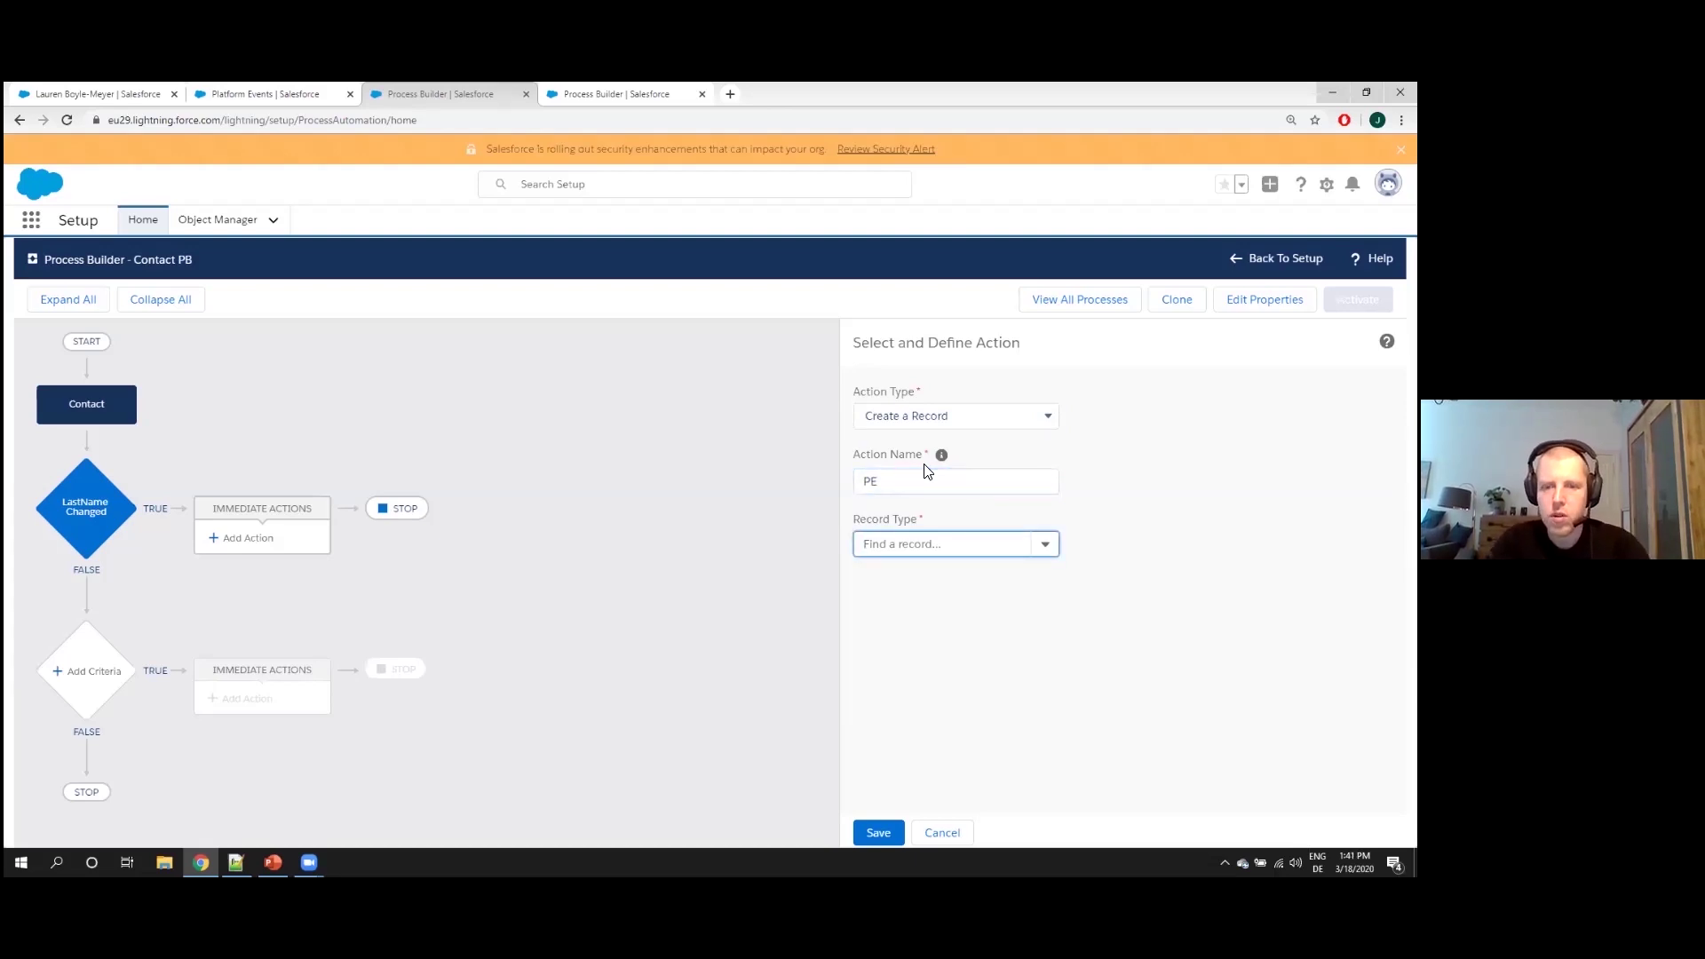
{"action": "type", "text": "Conta"}
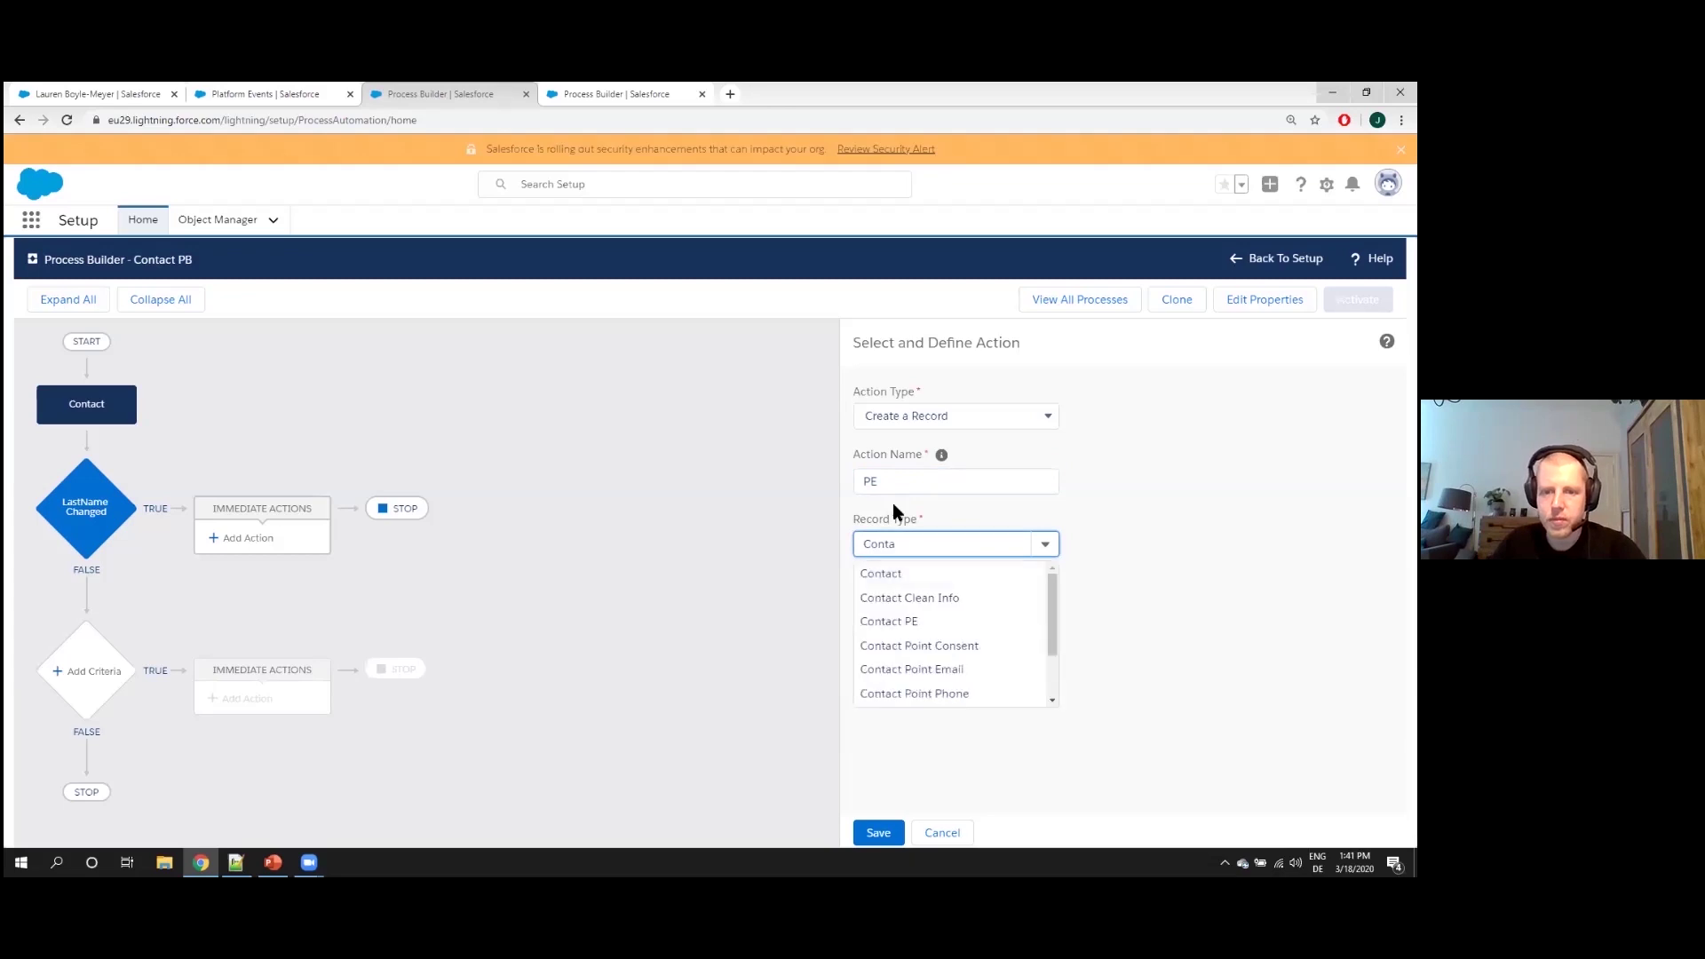
{"action": "left_click", "coordinate": [926, 621]}
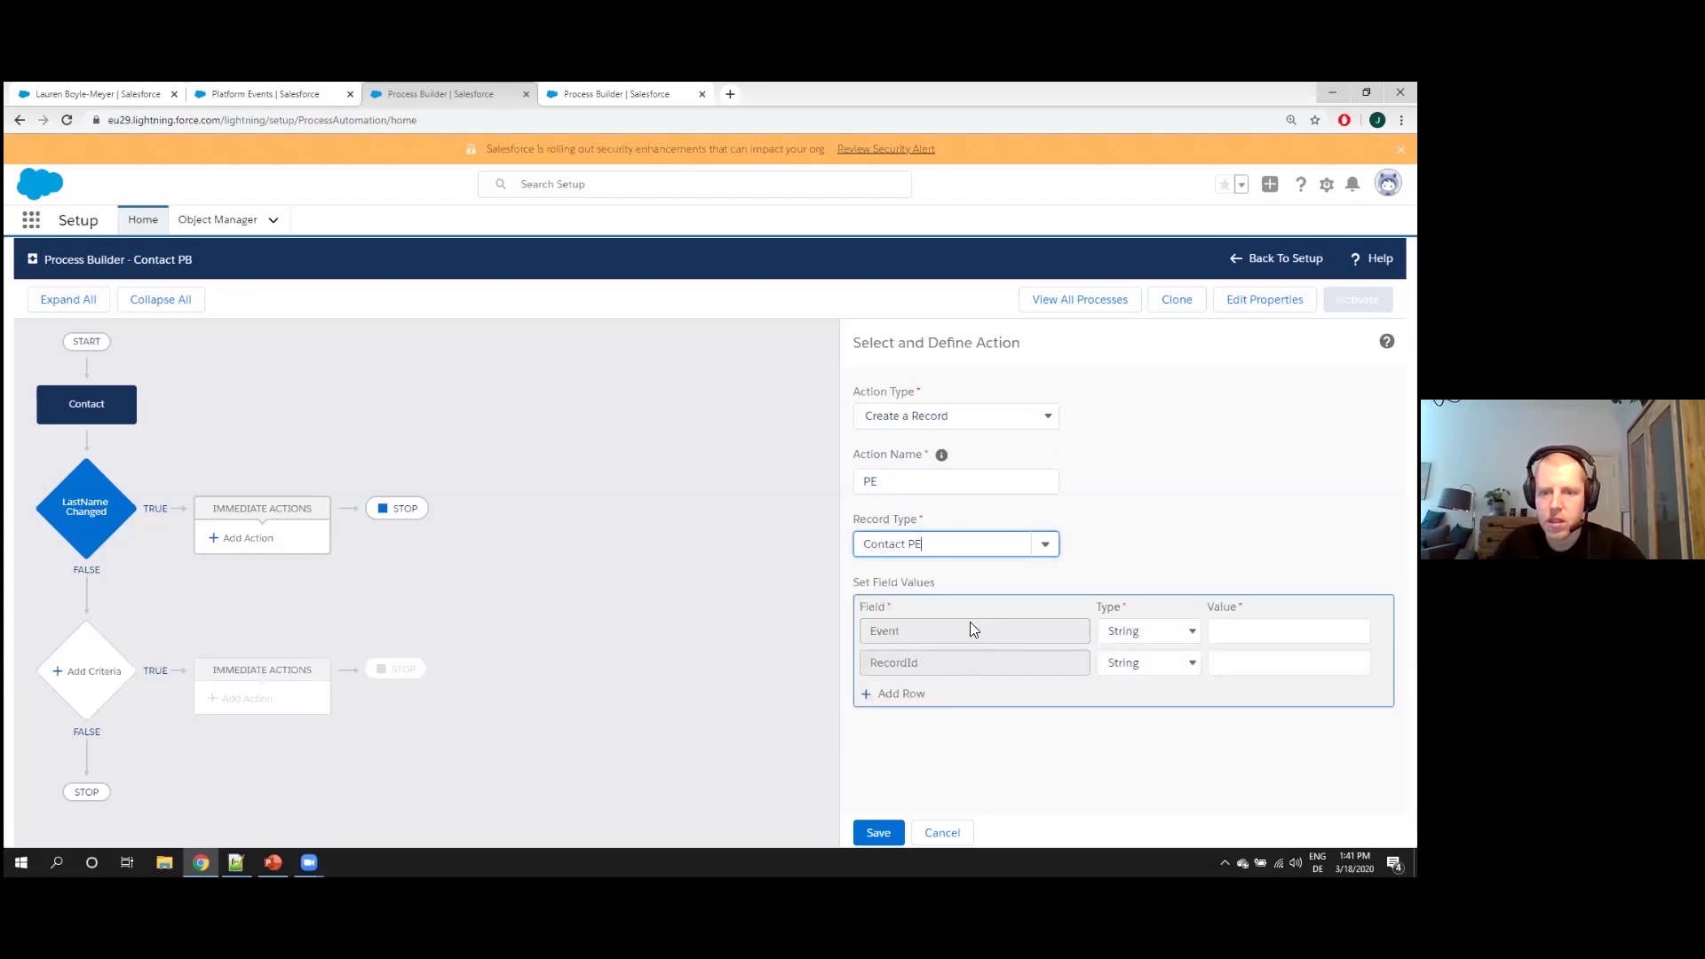
Set the action's Event field value to the string LastName Changed and move on to the RecordId value
{"action": "left_click", "coordinate": [1289, 630]}
{"action": "type", "text": "L"}
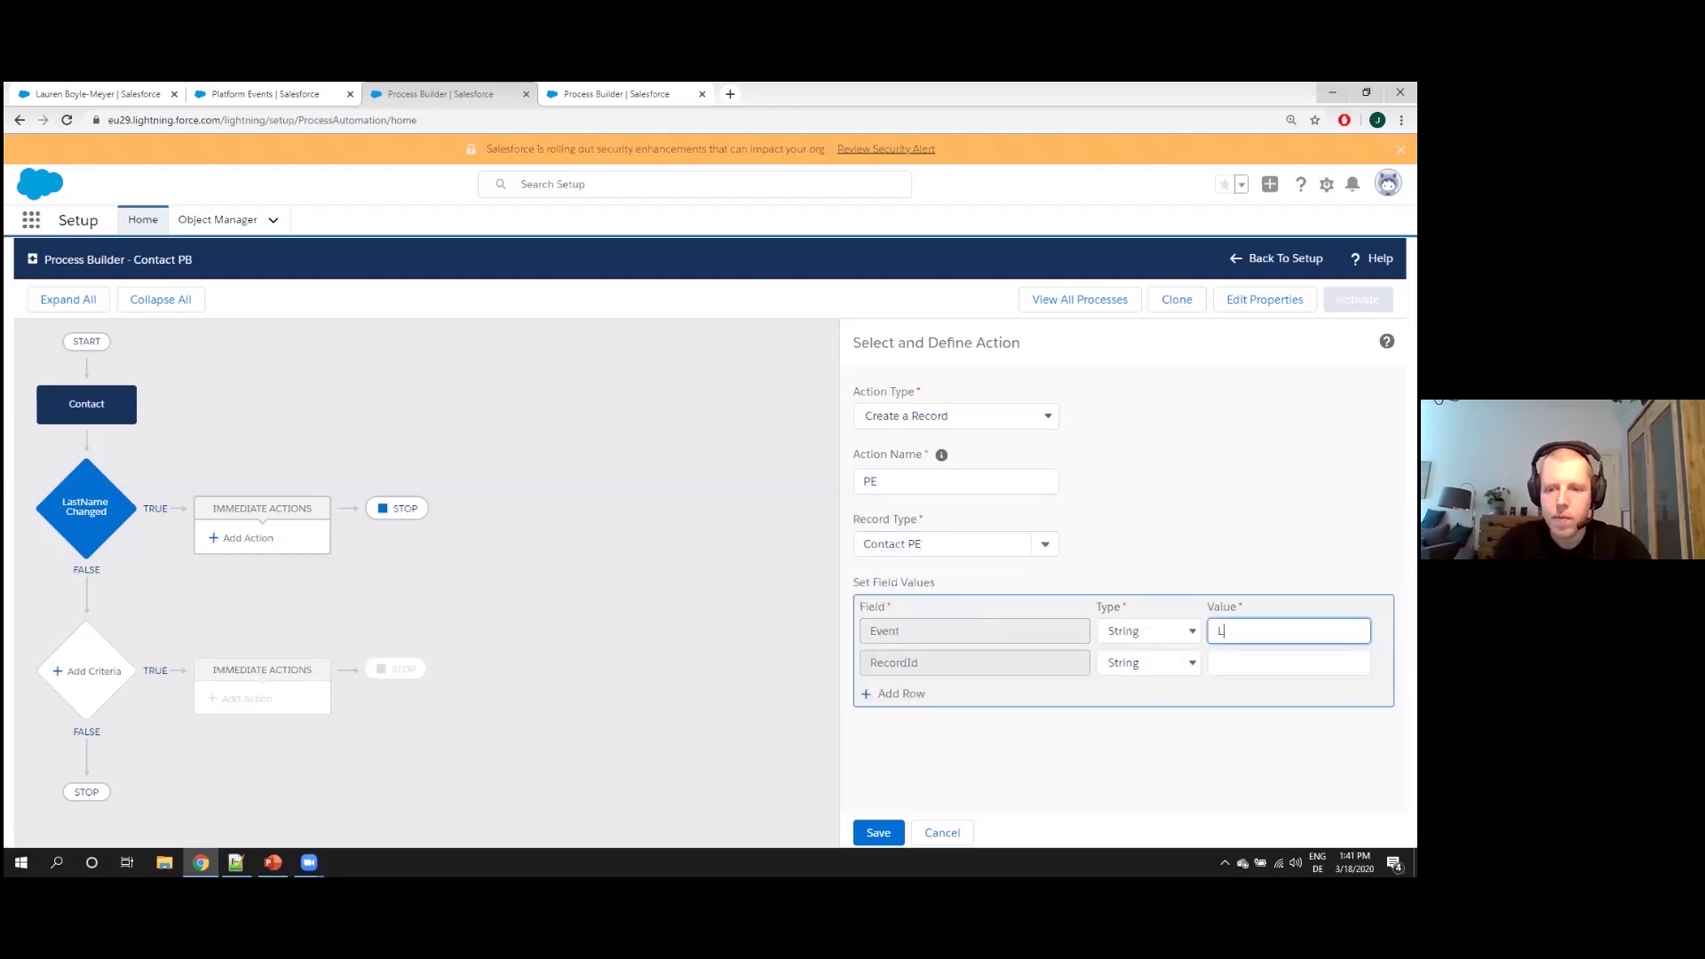
{"action": "type", "text": "astName Changed"}
{"action": "key", "text": "Tab"}
{"action": "key", "text": "Tab"}
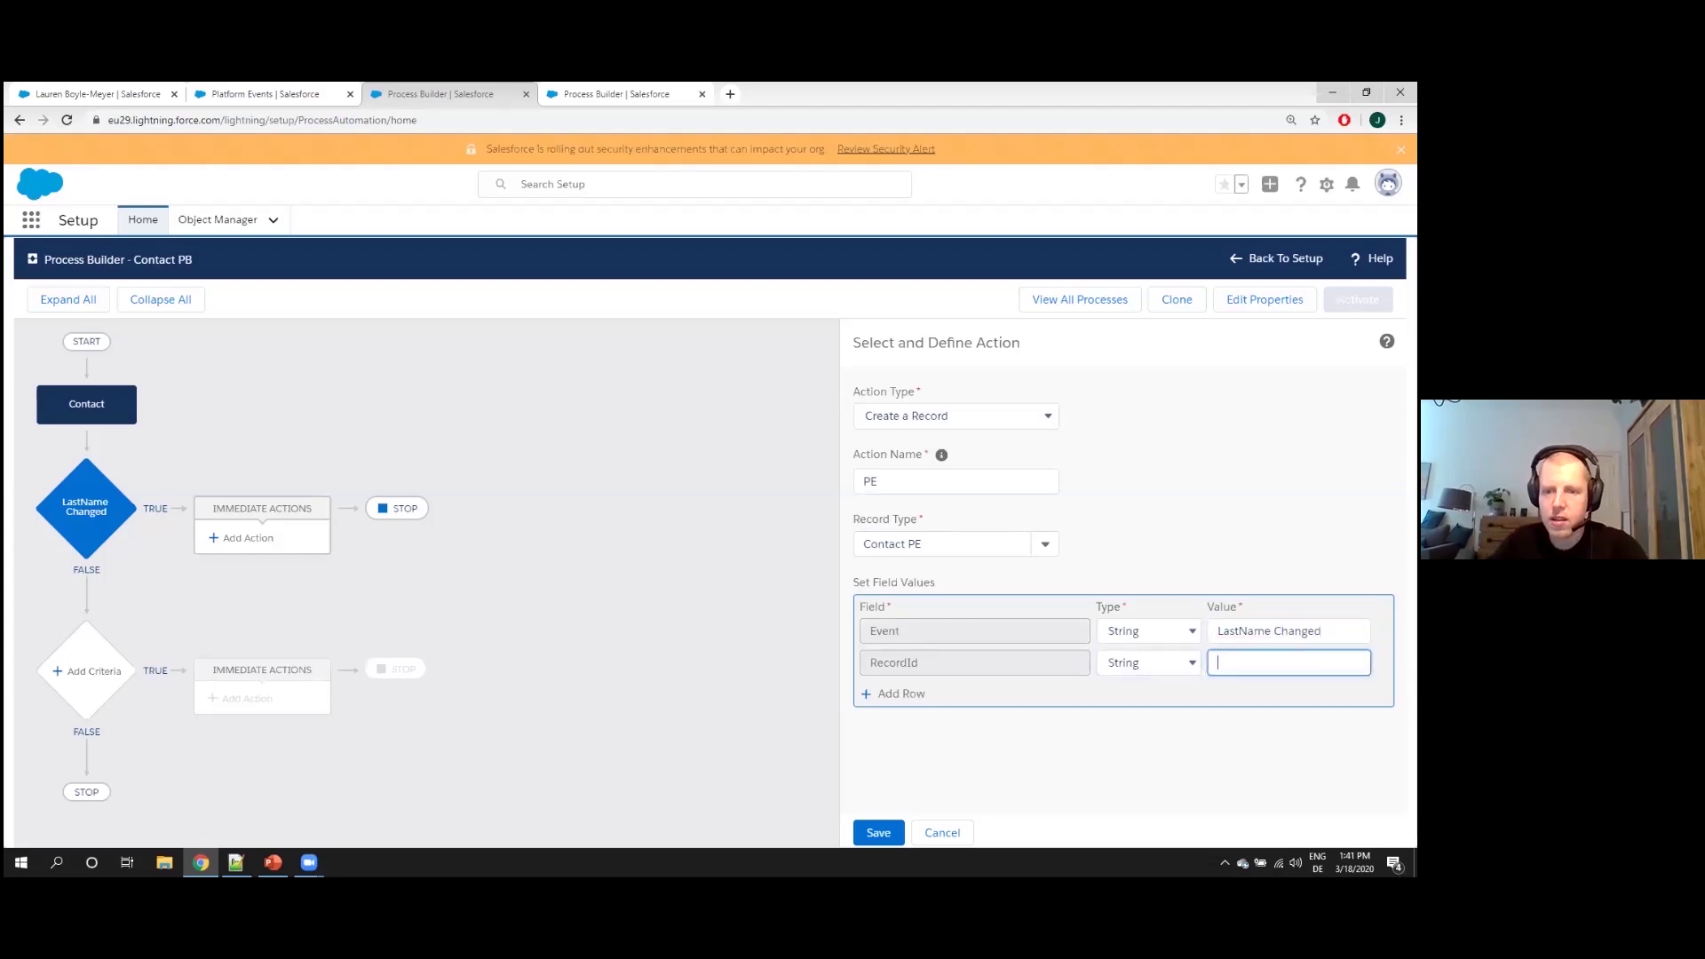
Set the action's RecordId value to a Field Reference pointing to the Contact ID field
{"action": "key", "text": "shift+Tab"}
{"action": "key", "text": "alt+Down"}
{"action": "key", "text": "Down"}
{"action": "key", "text": "Return"}
{"action": "key", "text": "Tab"}
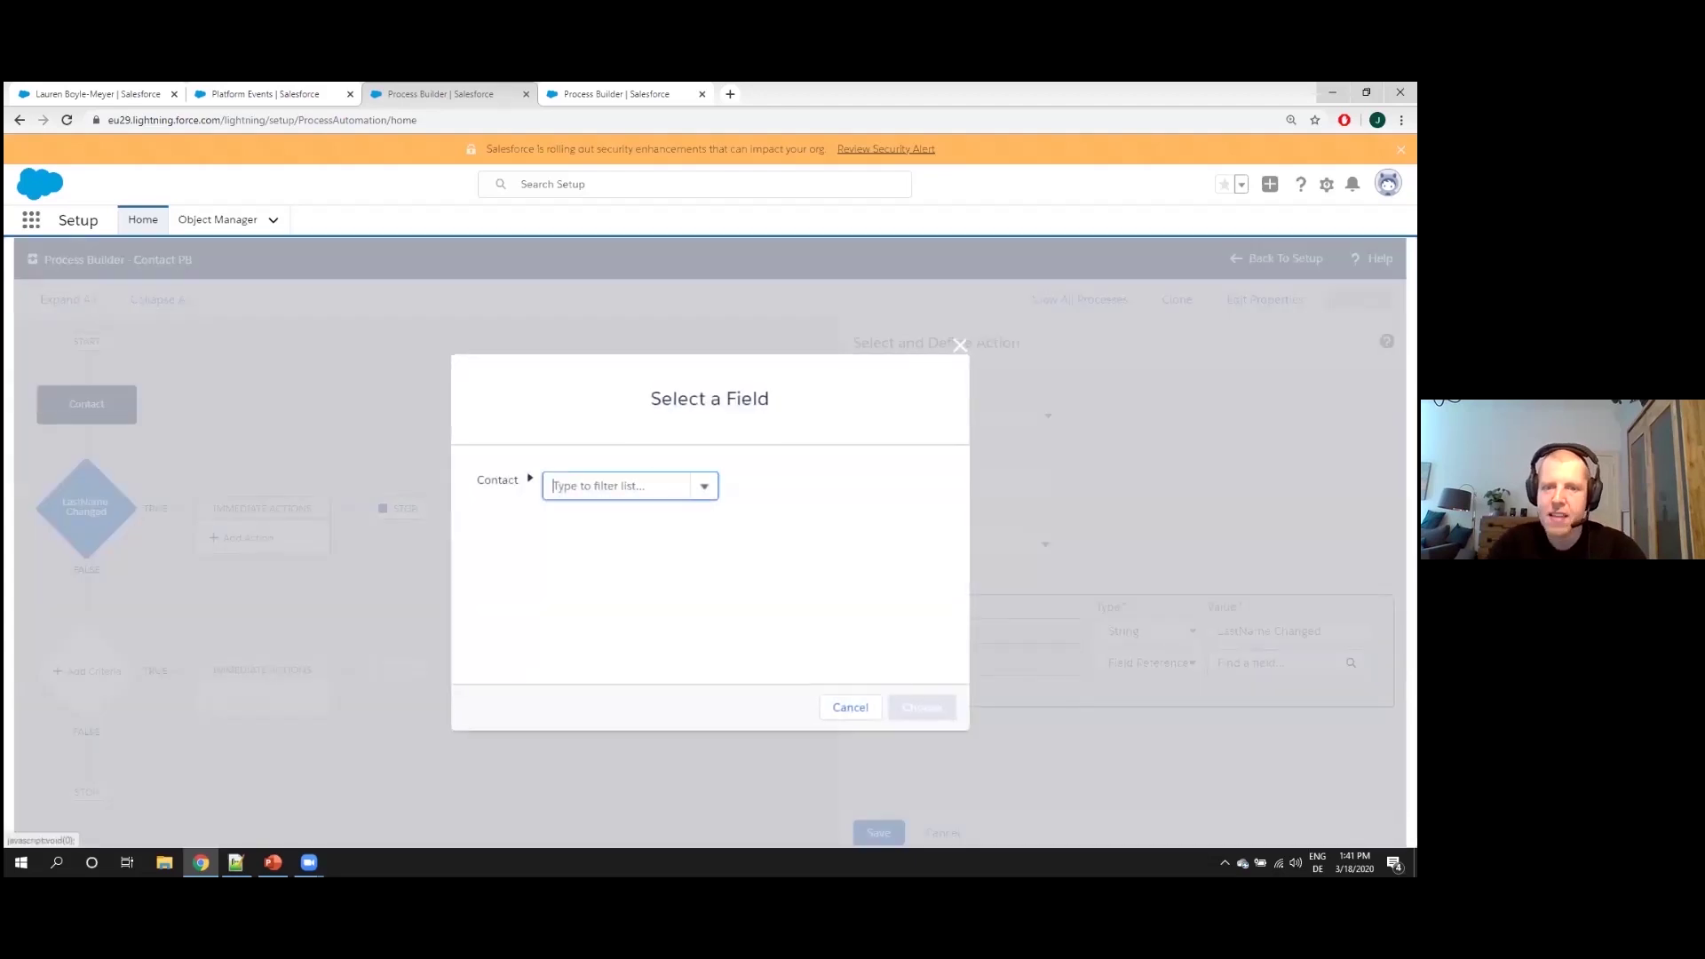
{"action": "type", "text": "Contact"}
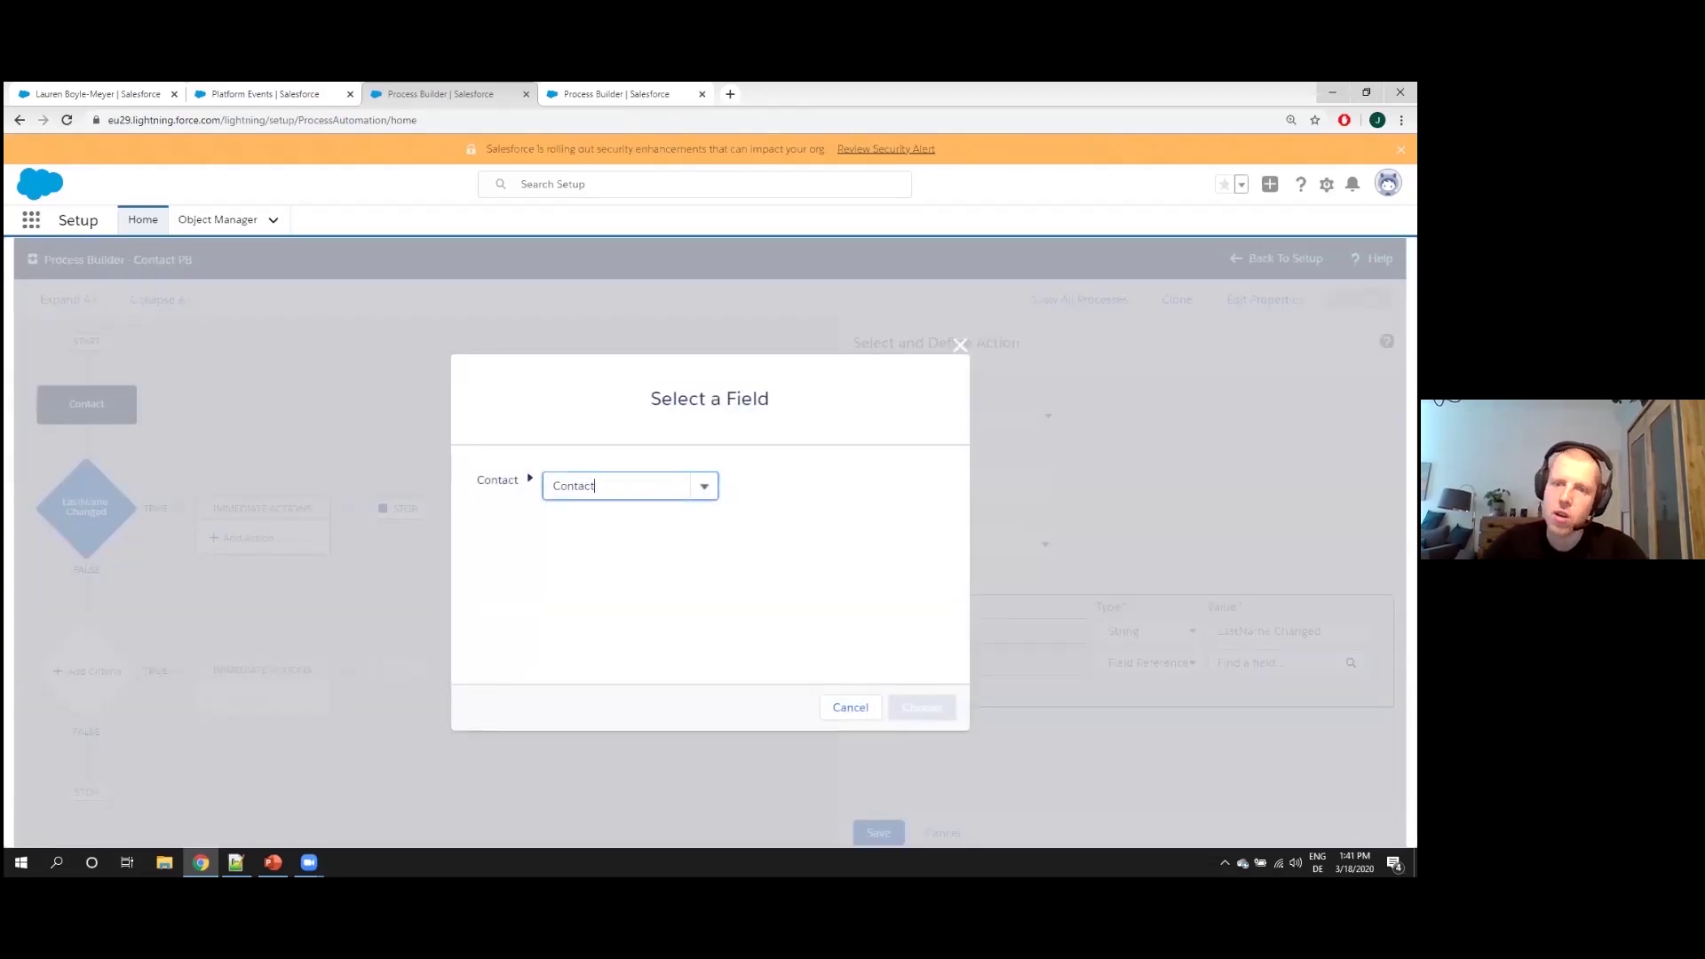
{"action": "left_click", "coordinate": [636, 538]}
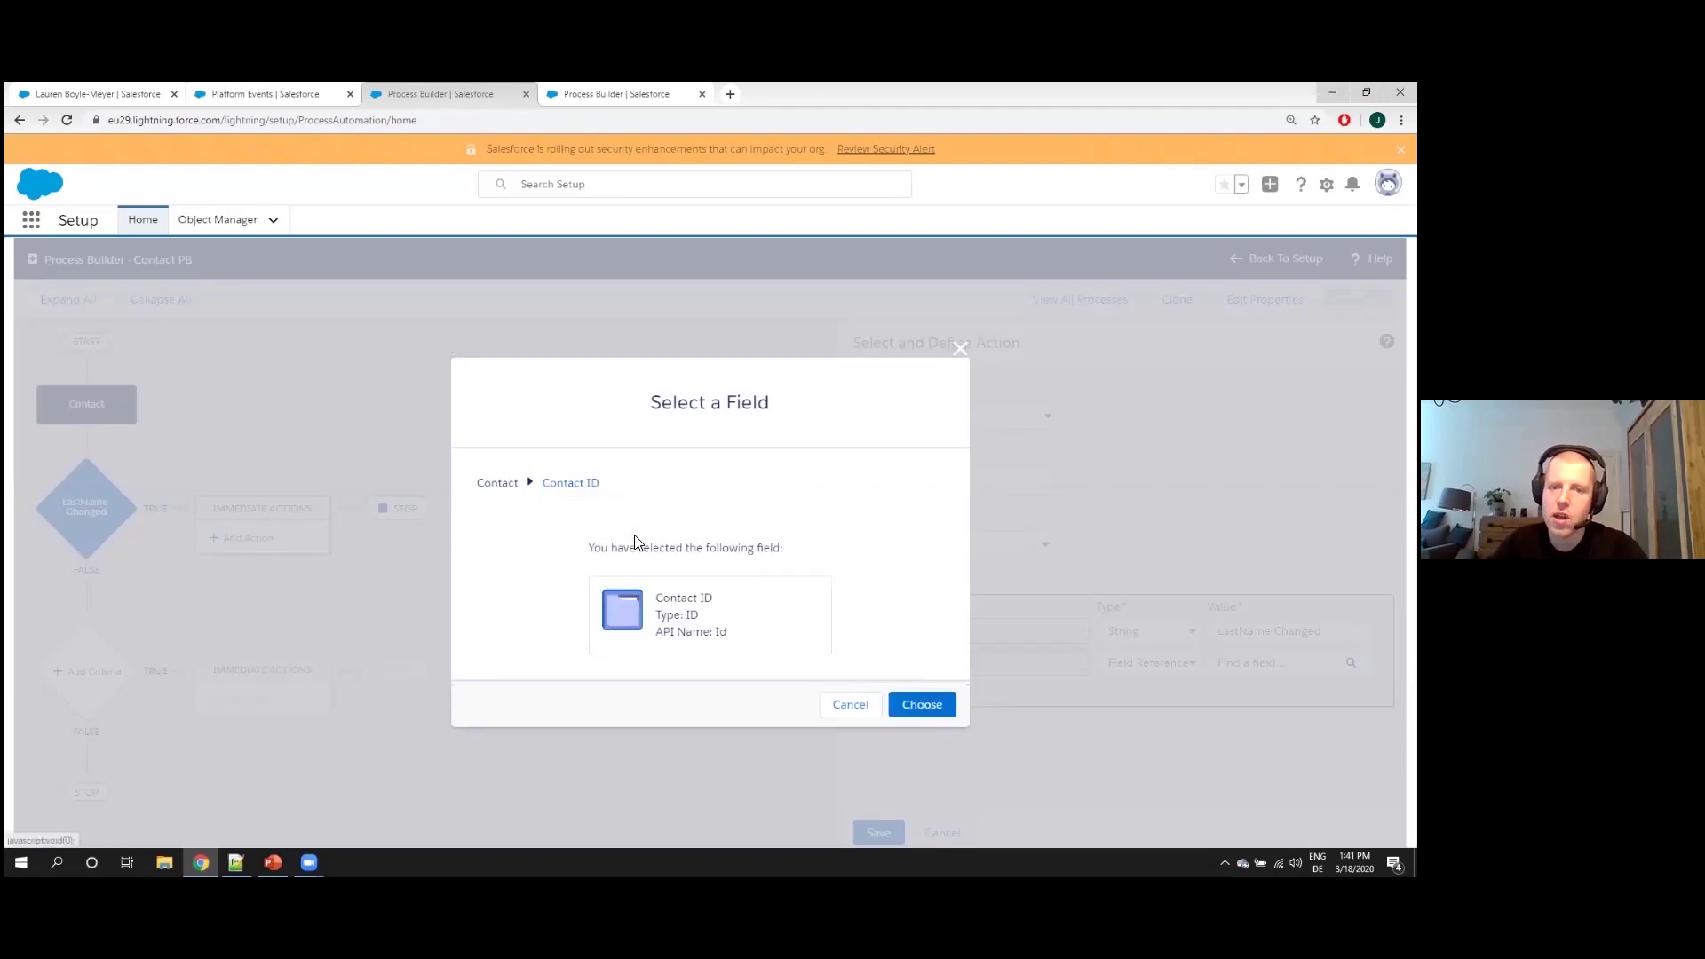
{"action": "left_click", "coordinate": [924, 705]}
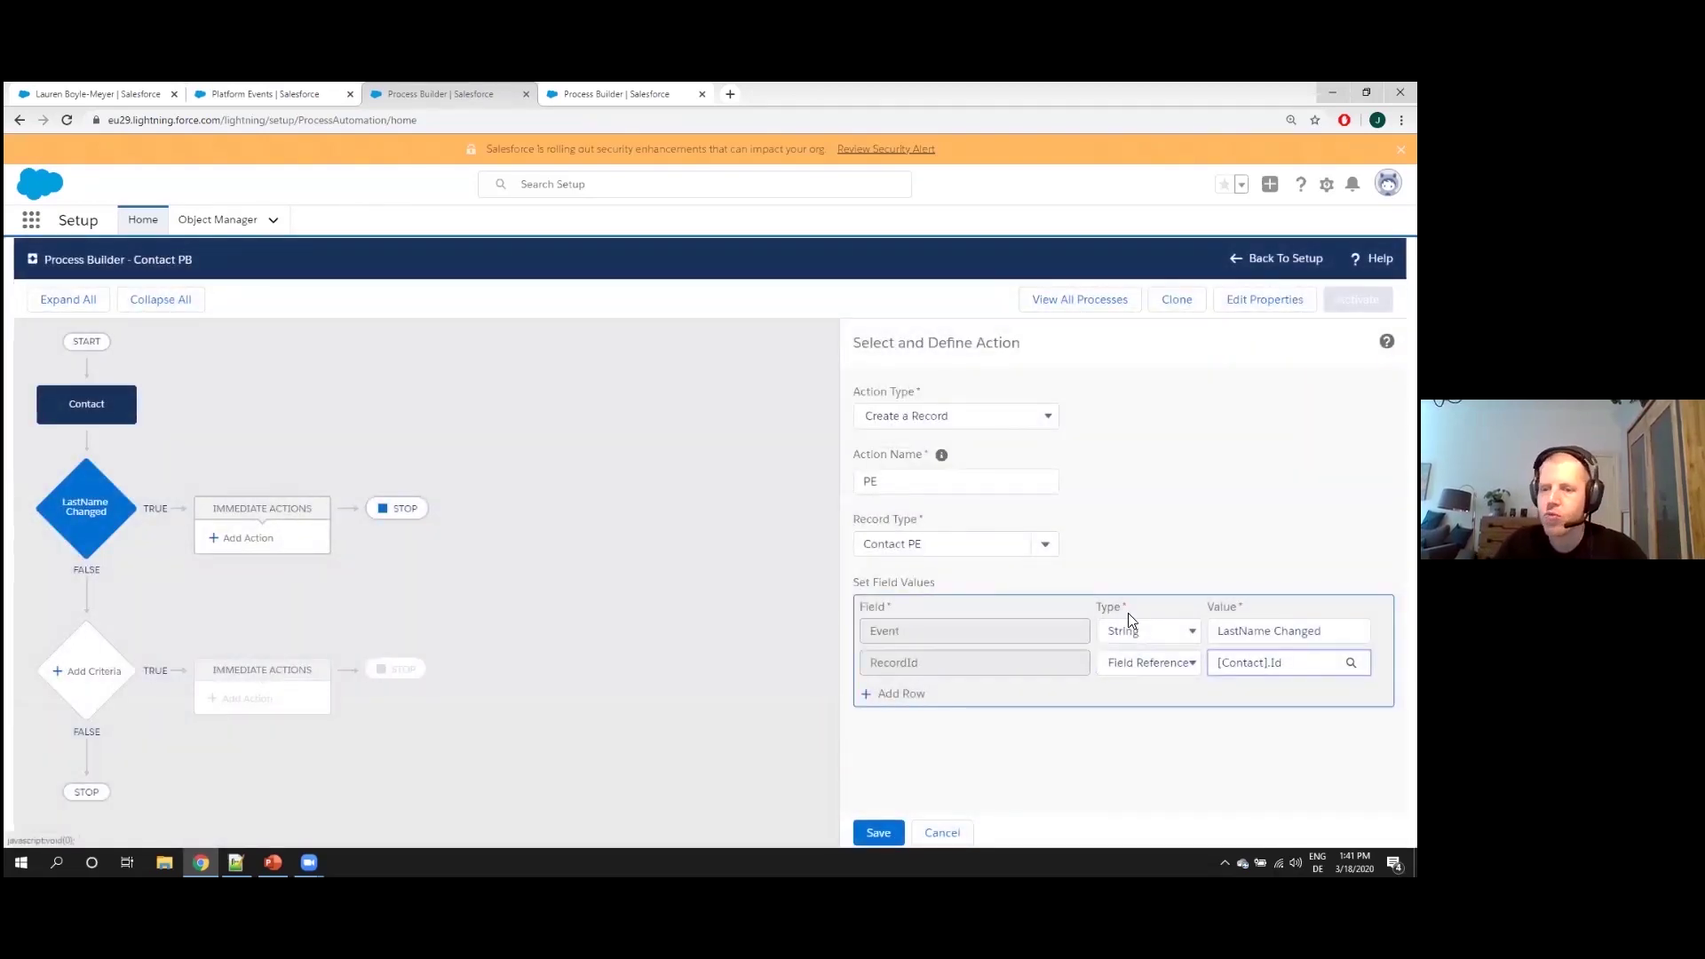
Save the PE action and activate the Contact PB process
{"action": "key", "text": "Return"}
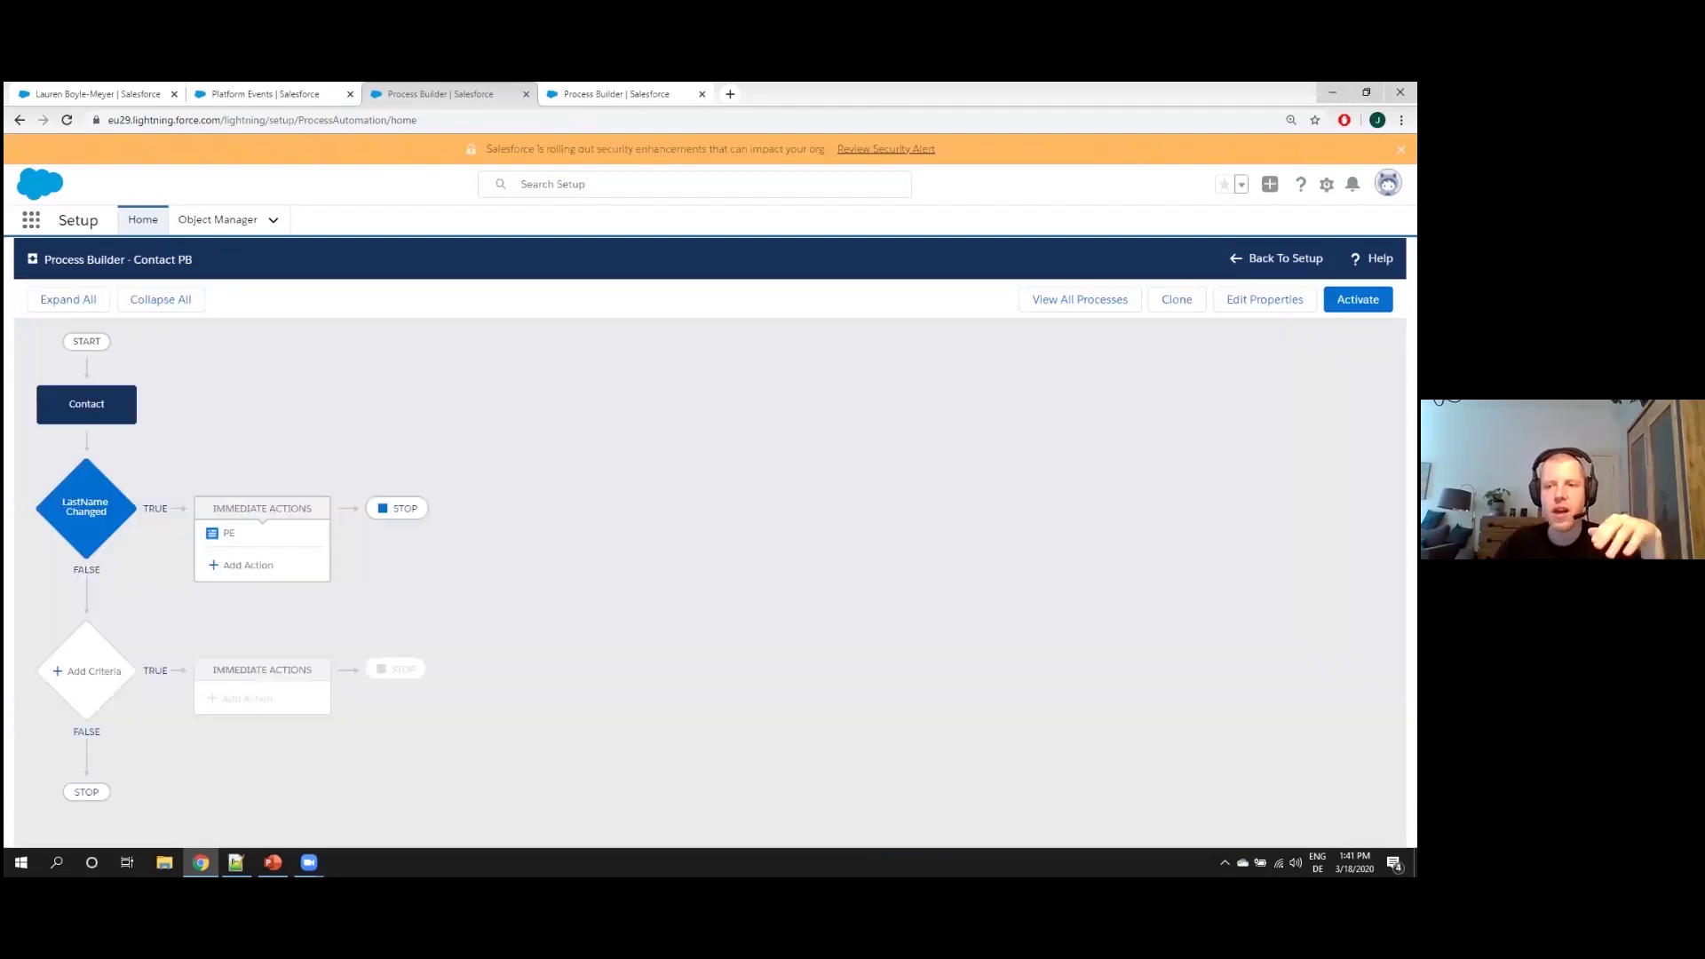
{"action": "left_click", "coordinate": [1358, 299]}
{"action": "left_click", "coordinate": [922, 628]}
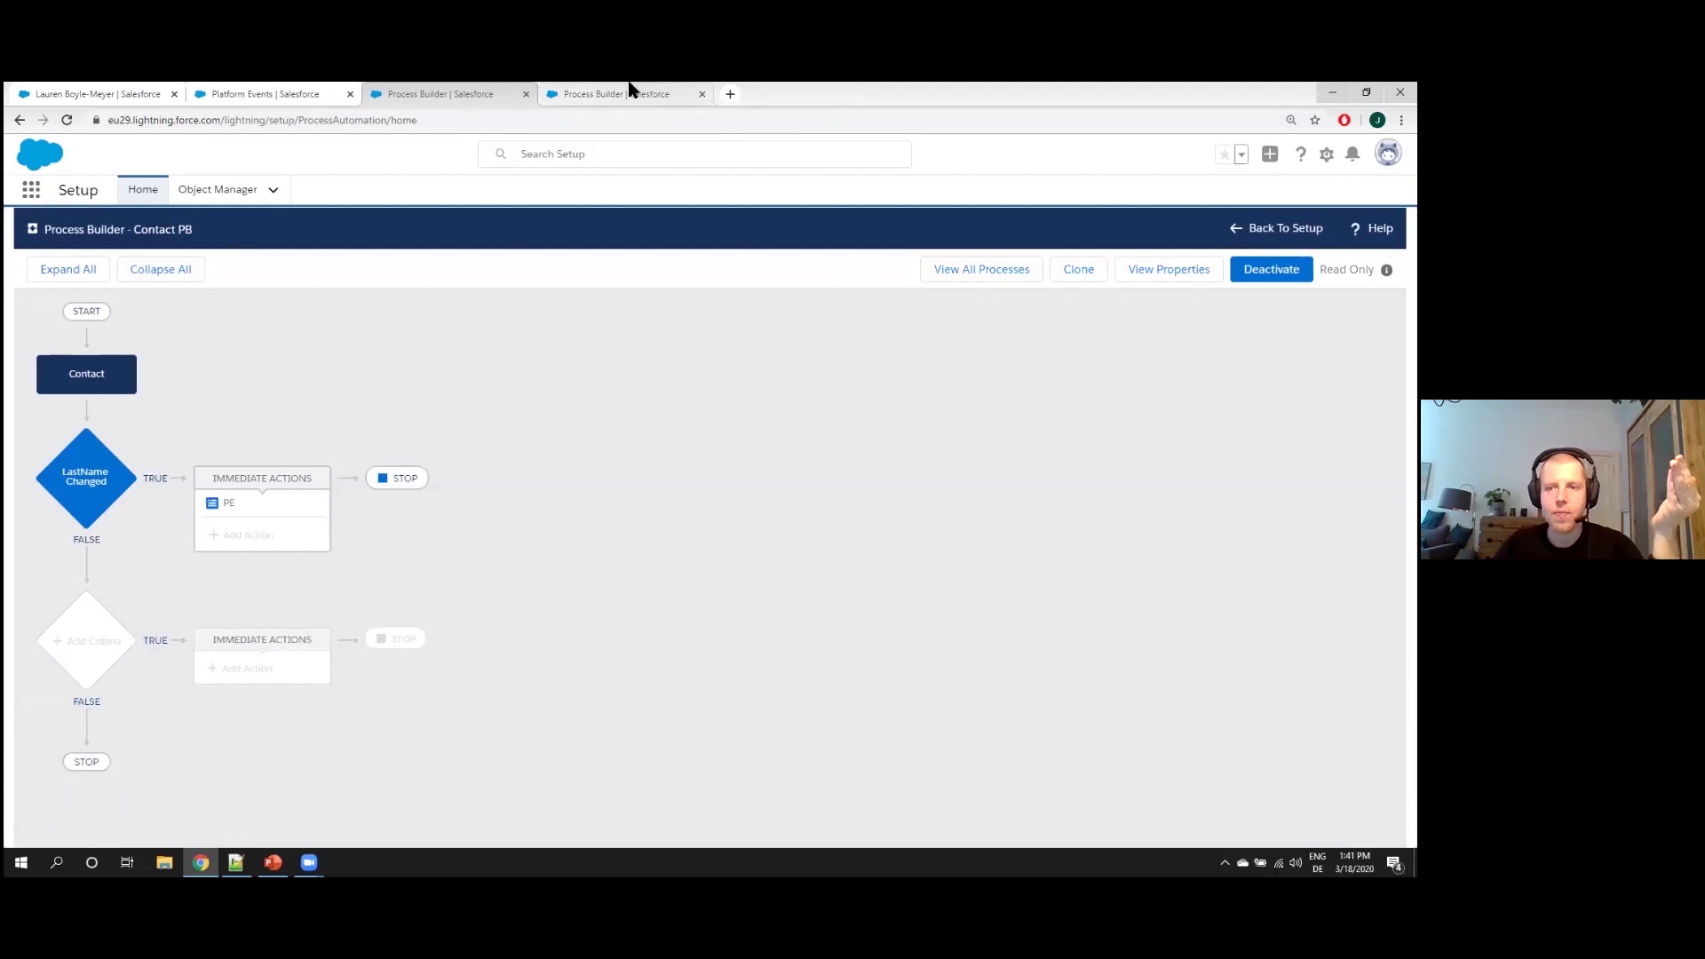
Create a new process named Contact PE that starts when a platform event message is received
{"action": "left_click", "coordinate": [629, 90]}
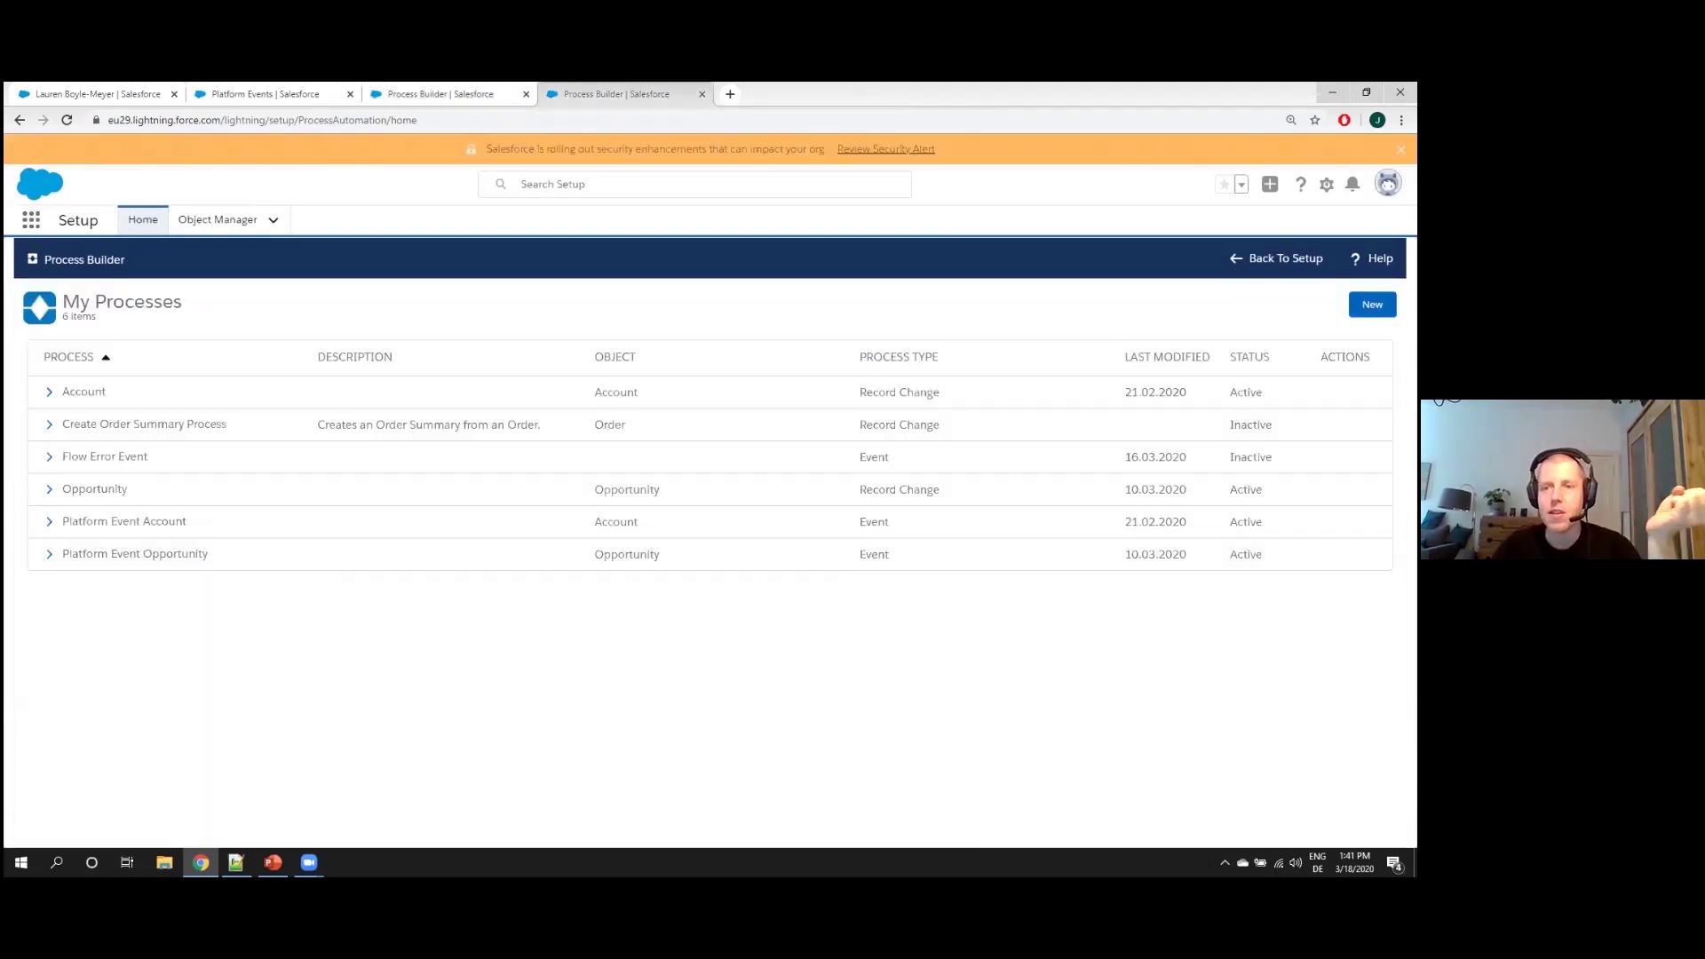
{"action": "left_click", "coordinate": [1372, 305]}
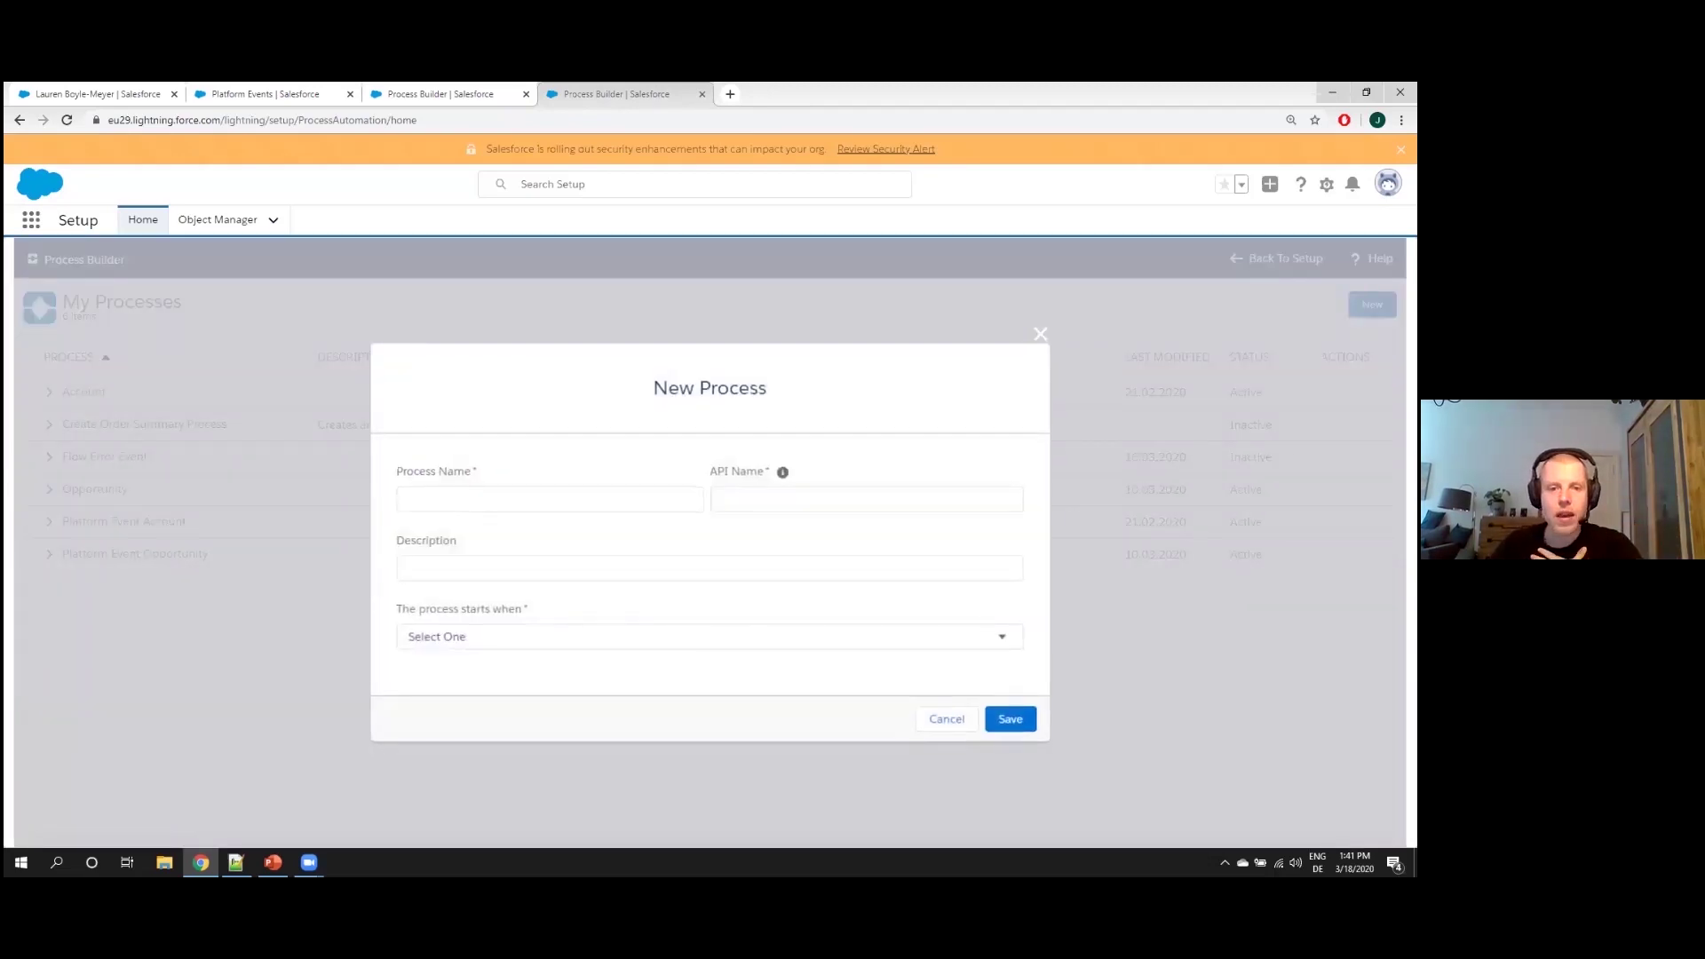
{"action": "left_click", "coordinate": [536, 632]}
{"action": "left_click", "coordinate": [517, 685]}
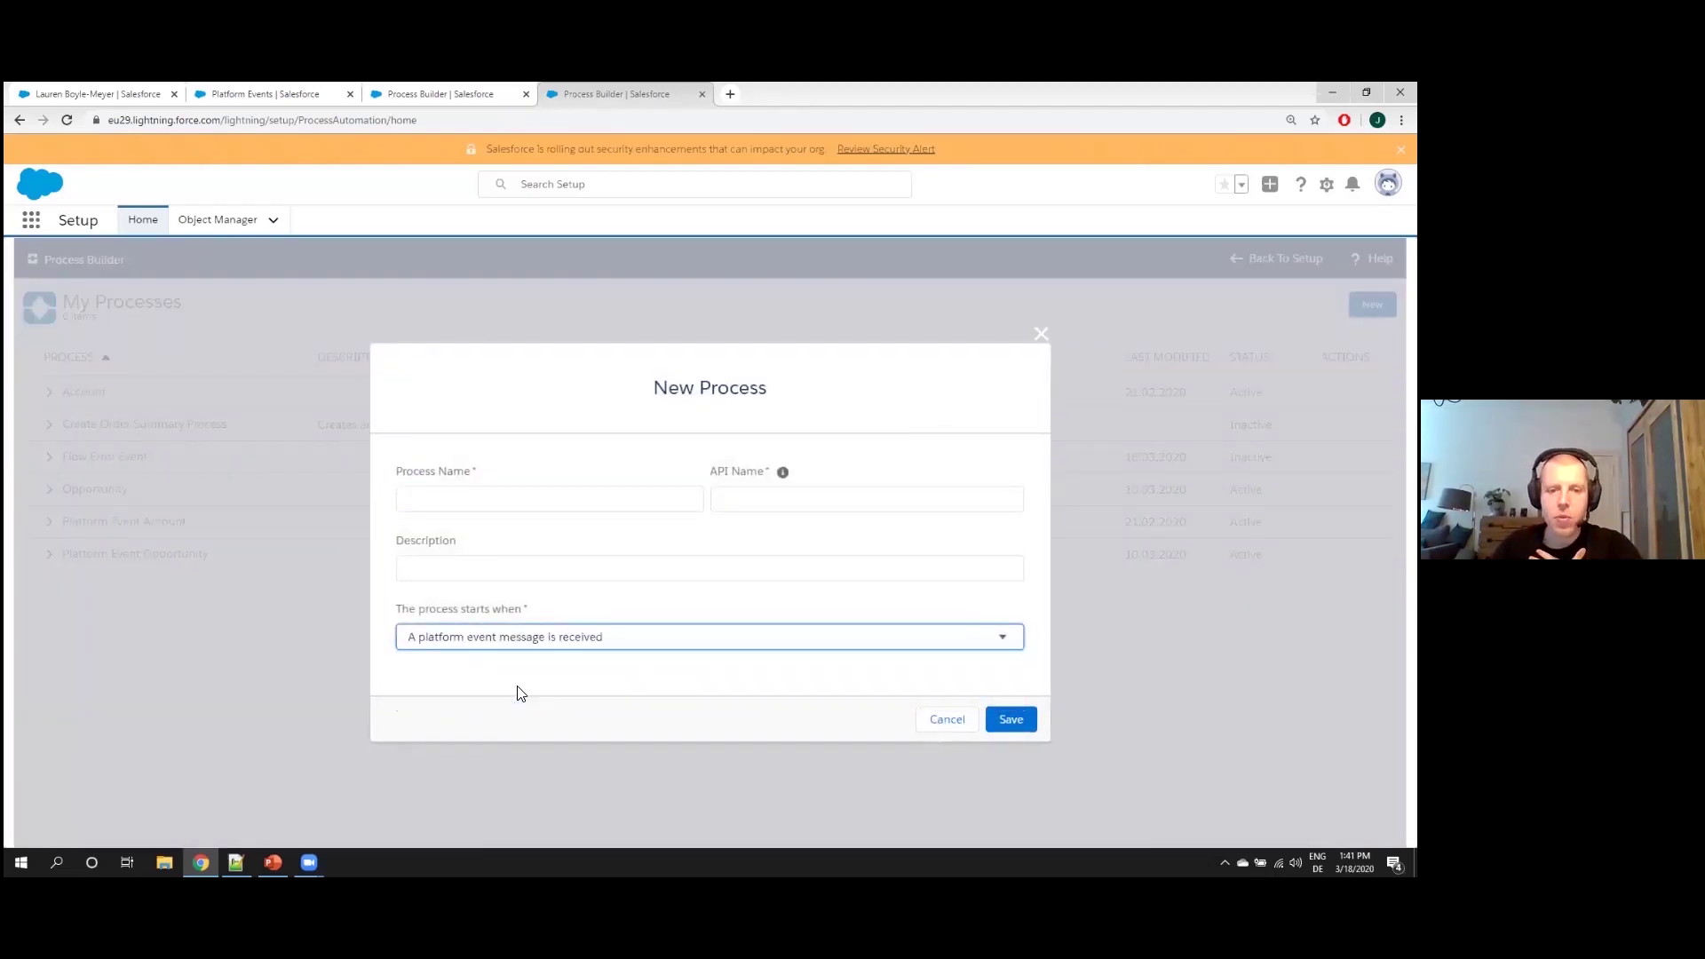
{"action": "left_click", "coordinate": [508, 498]}
{"action": "type", "text": "Contact PE"}
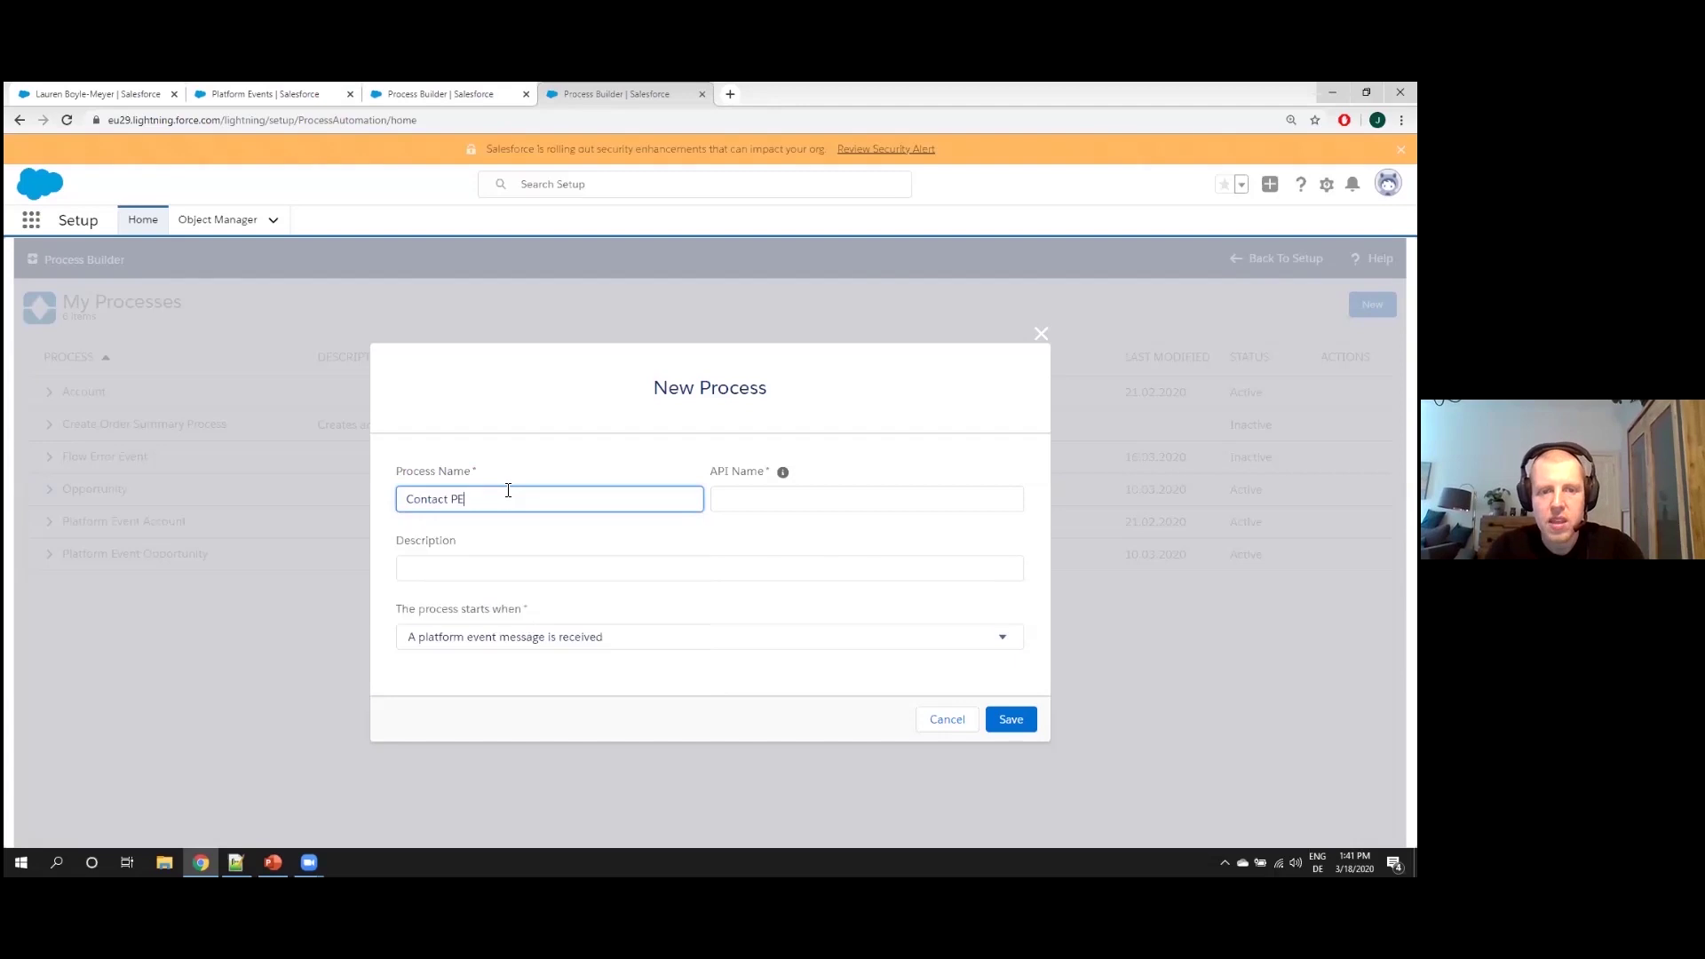
{"action": "key", "text": "Tab"}
{"action": "key", "text": "Tab"}
{"action": "key", "text": "Tab"}
{"action": "left_click", "coordinate": [1009, 720]}
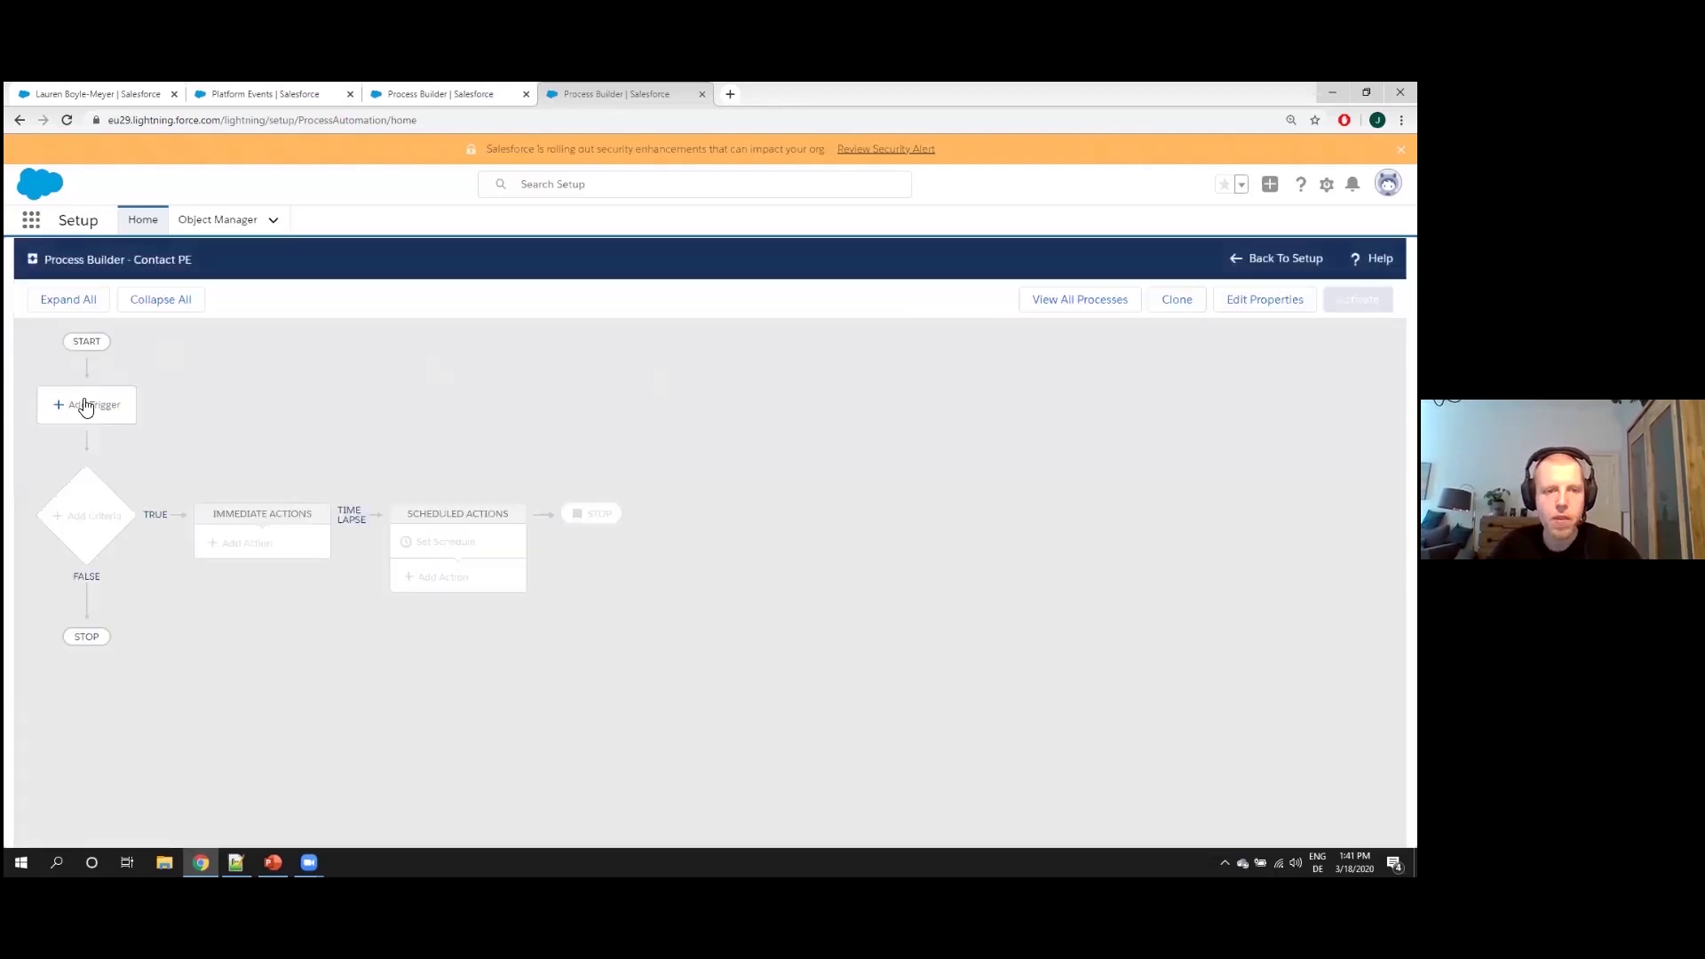
Add the process trigger with Contact PE as the platform event and Contact as the object
{"action": "left_click", "coordinate": [84, 403]}
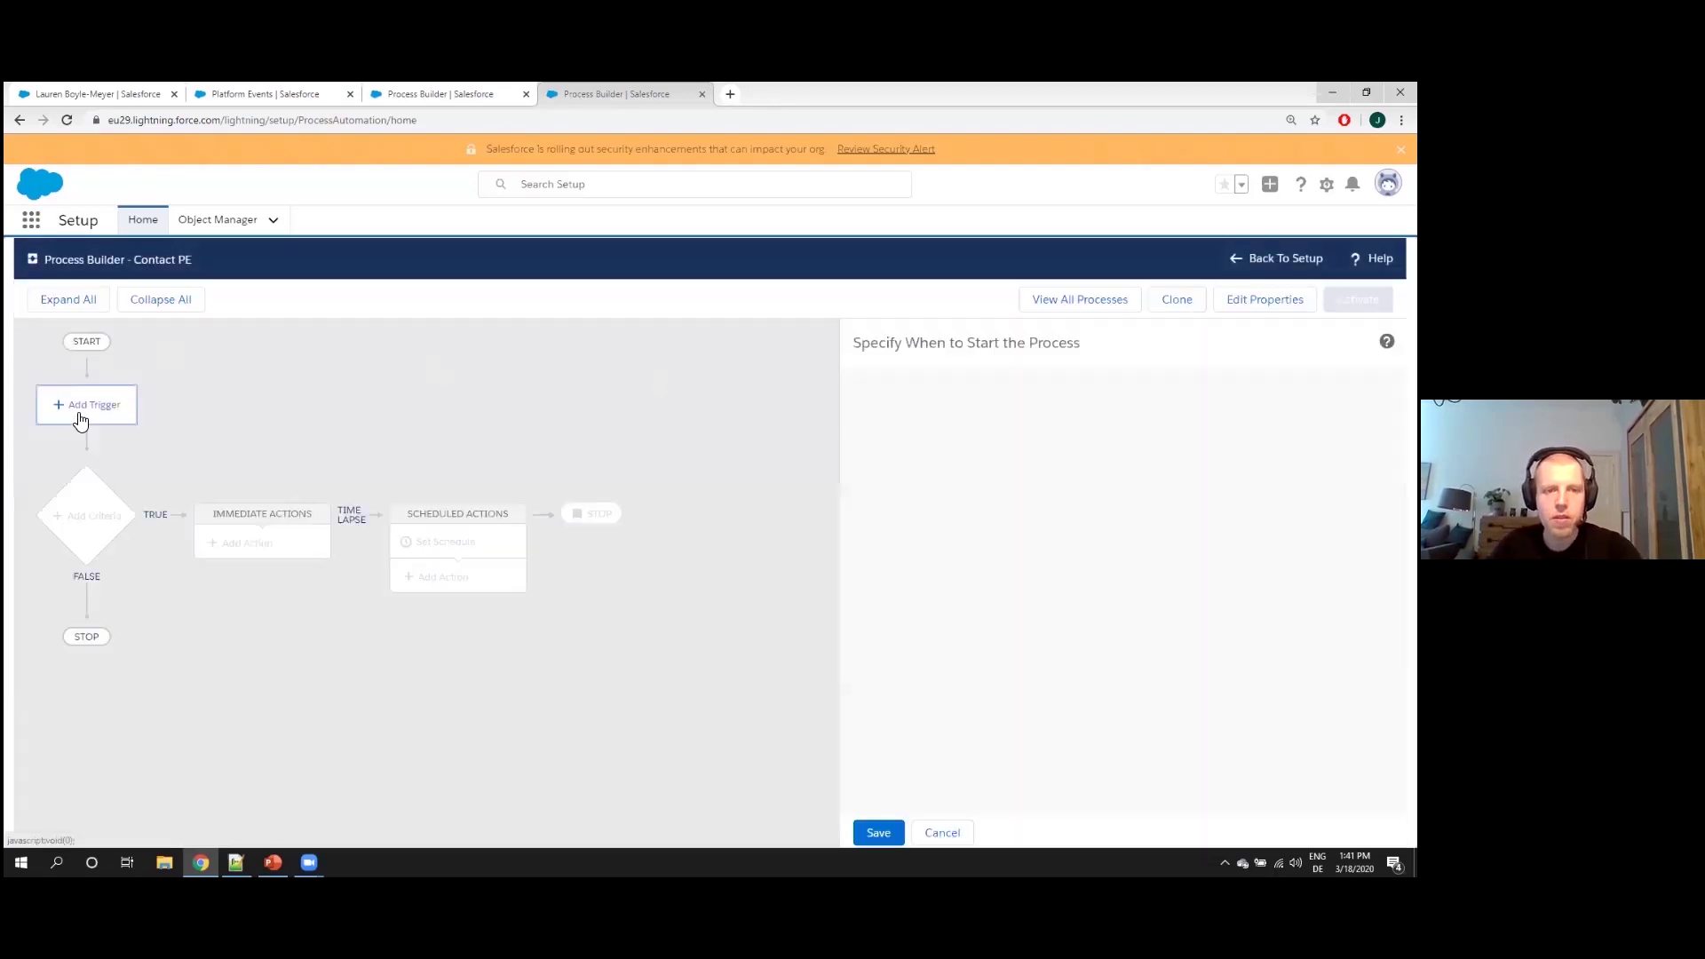
{"action": "left_click", "coordinate": [968, 415]}
{"action": "type", "text": "c"}
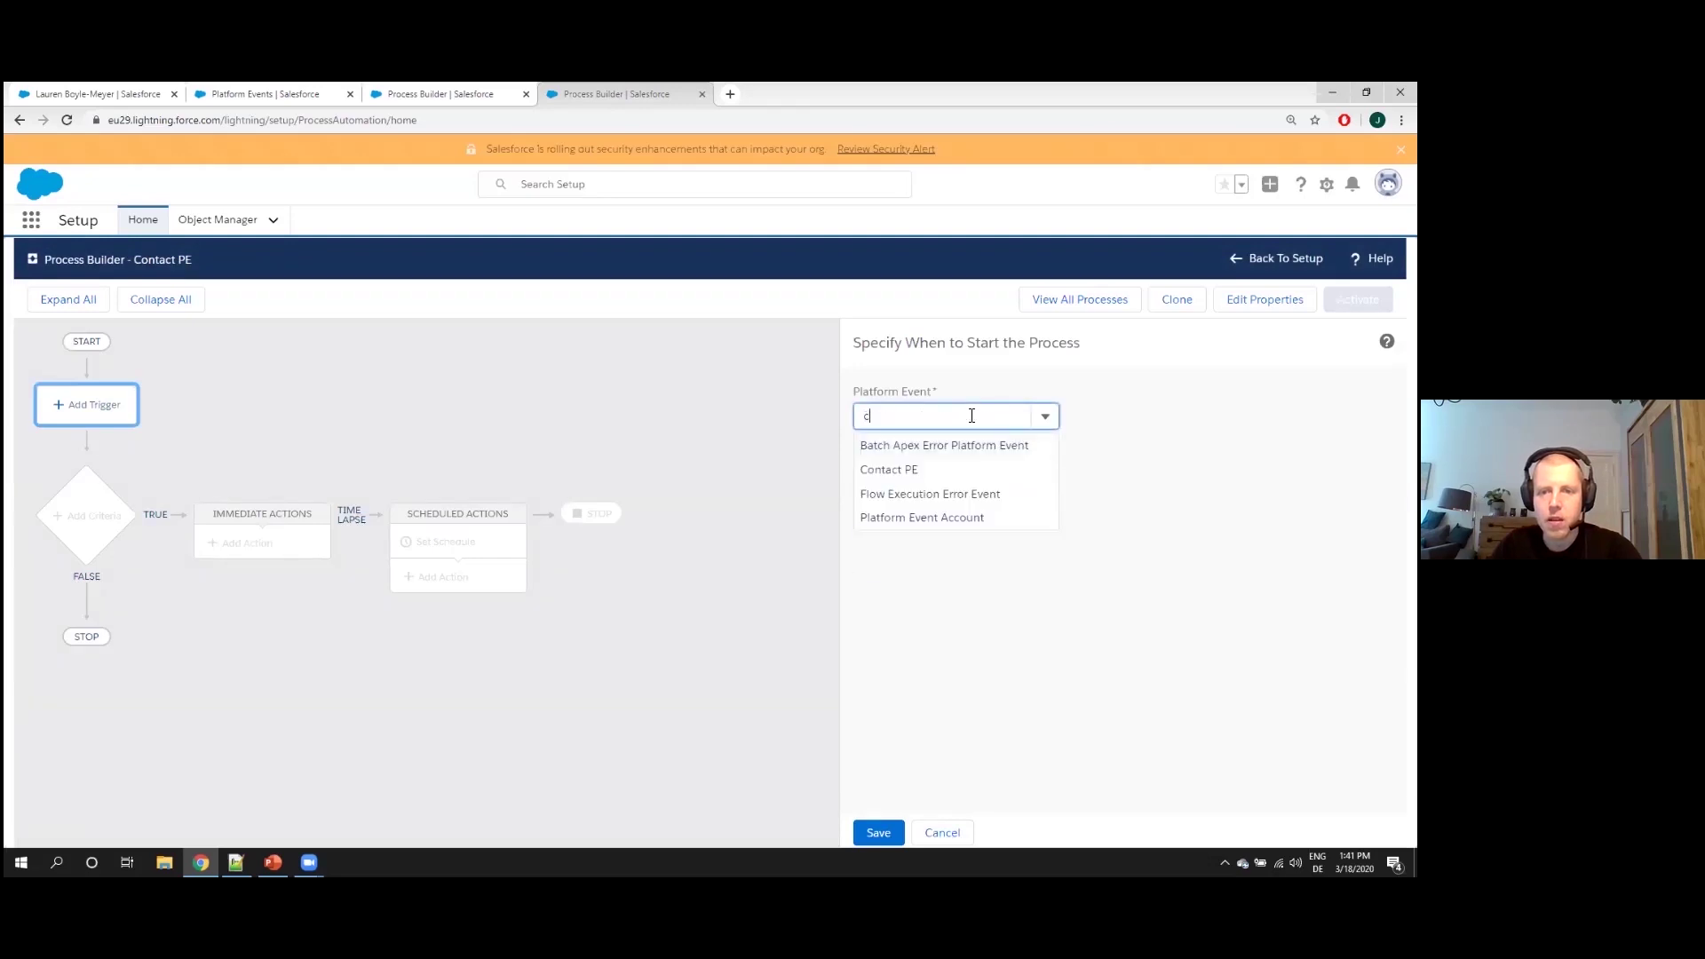
{"action": "left_click", "coordinate": [908, 469]}
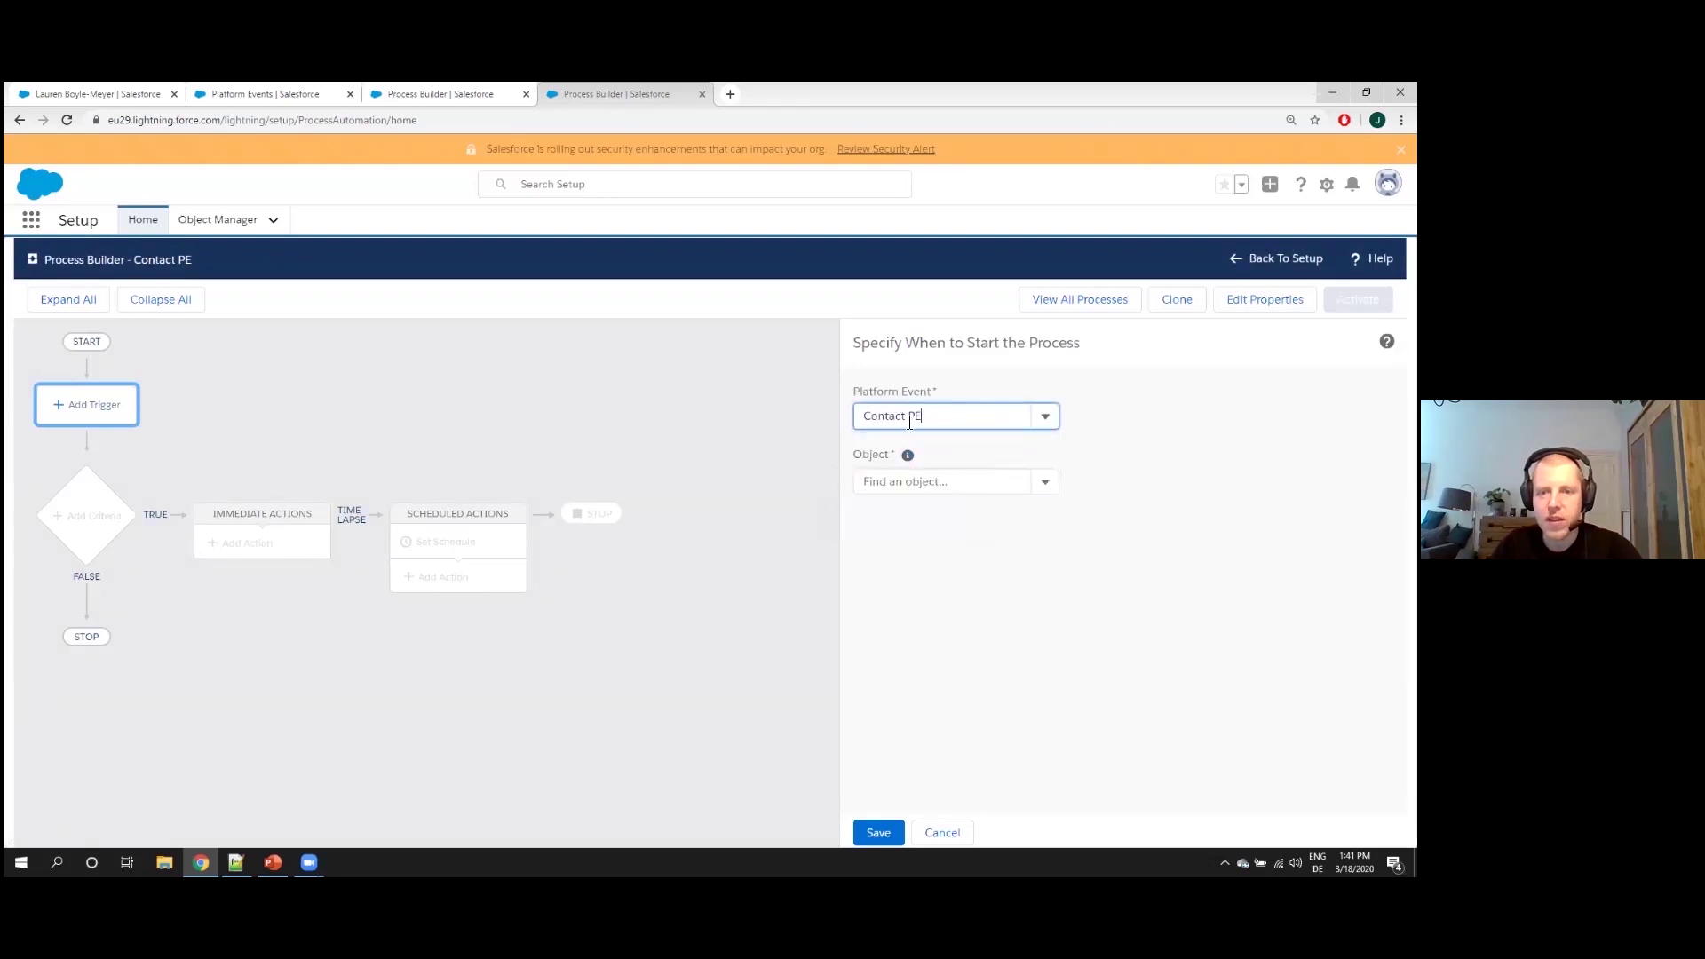
{"action": "left_click", "coordinate": [888, 482]}
{"action": "type", "text": "c"}
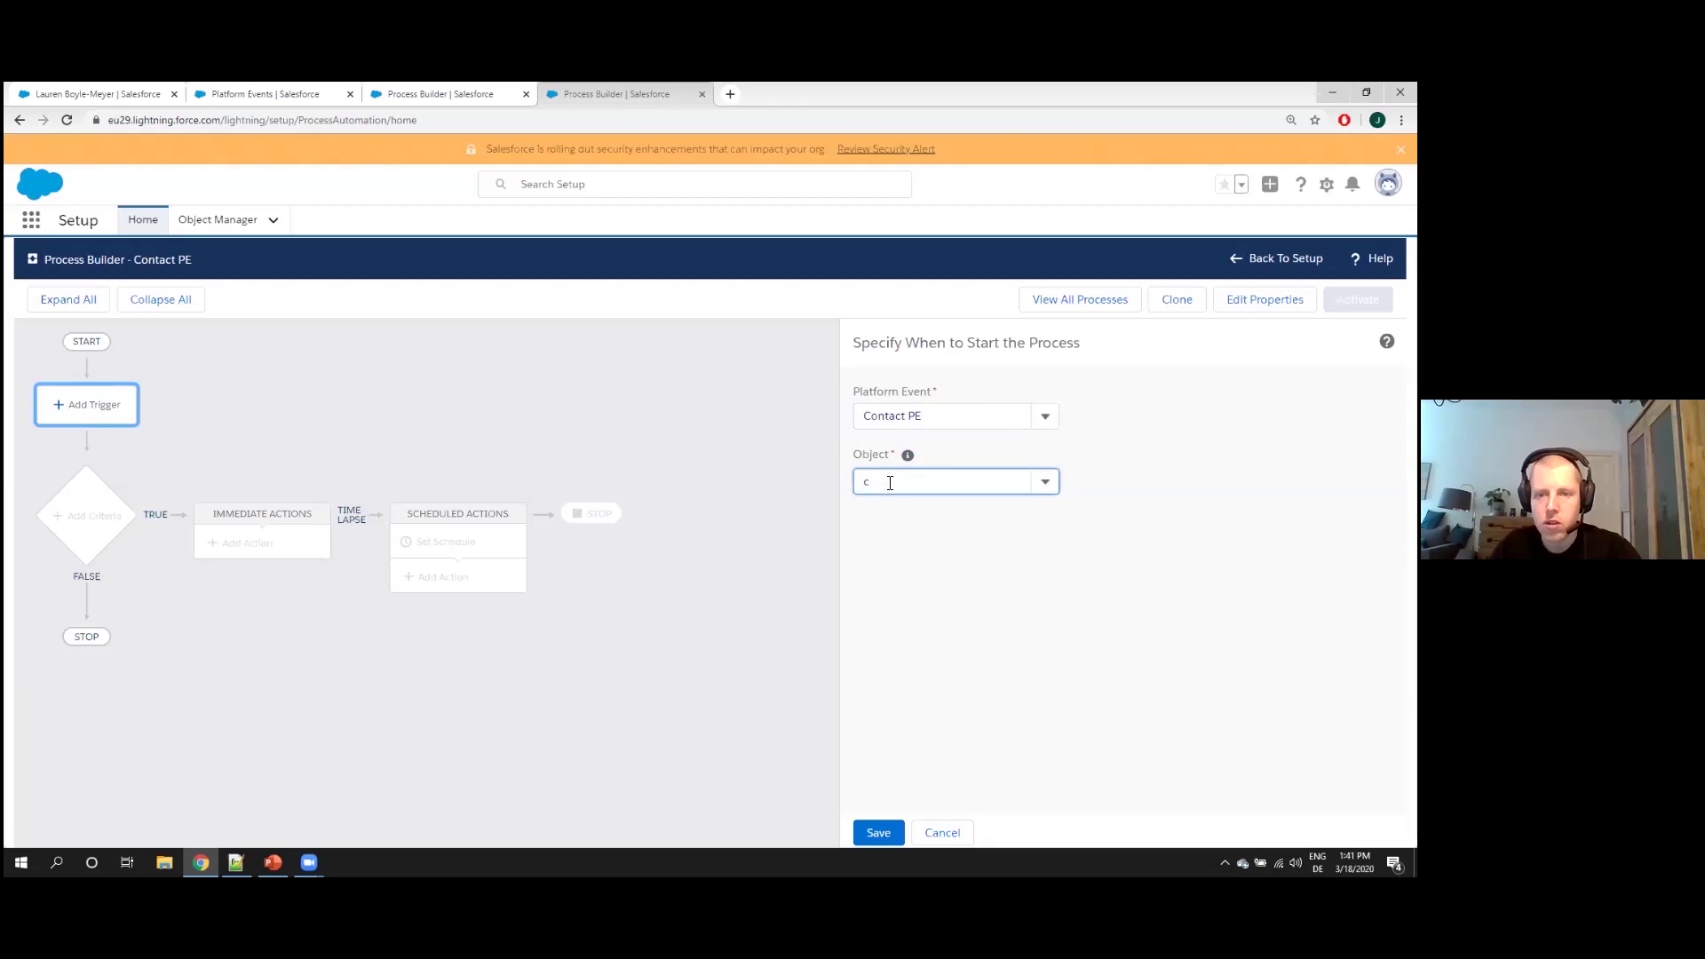
{"action": "type", "text": "on"}
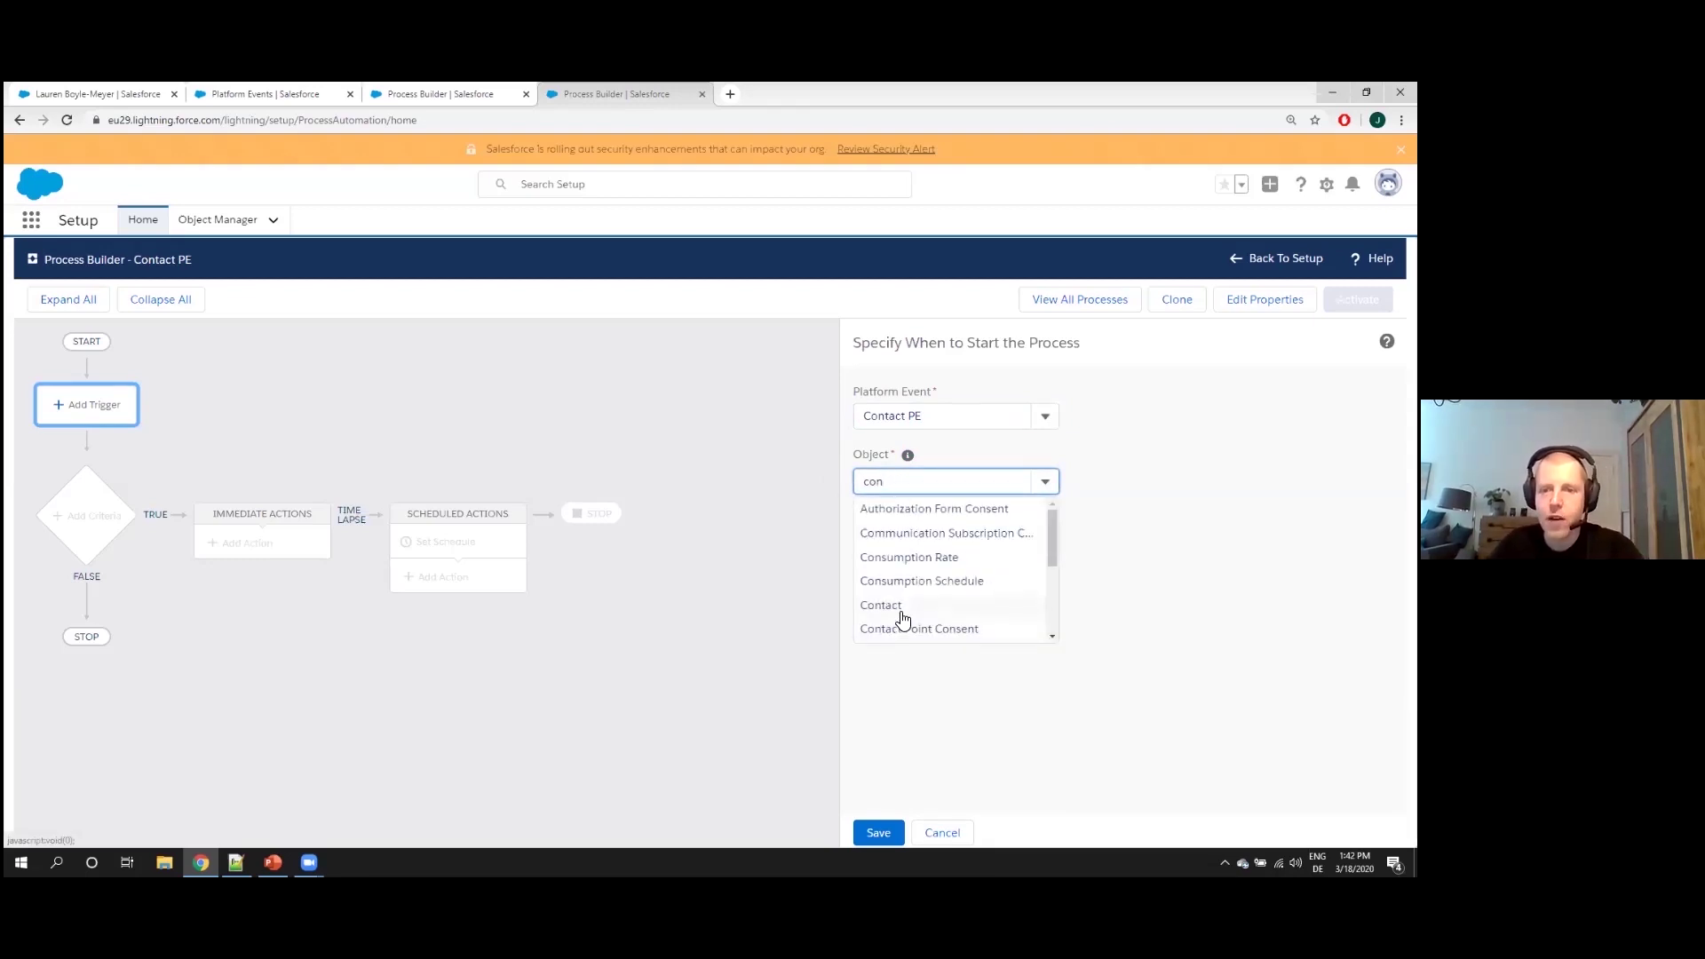
{"action": "left_click", "coordinate": [883, 606]}
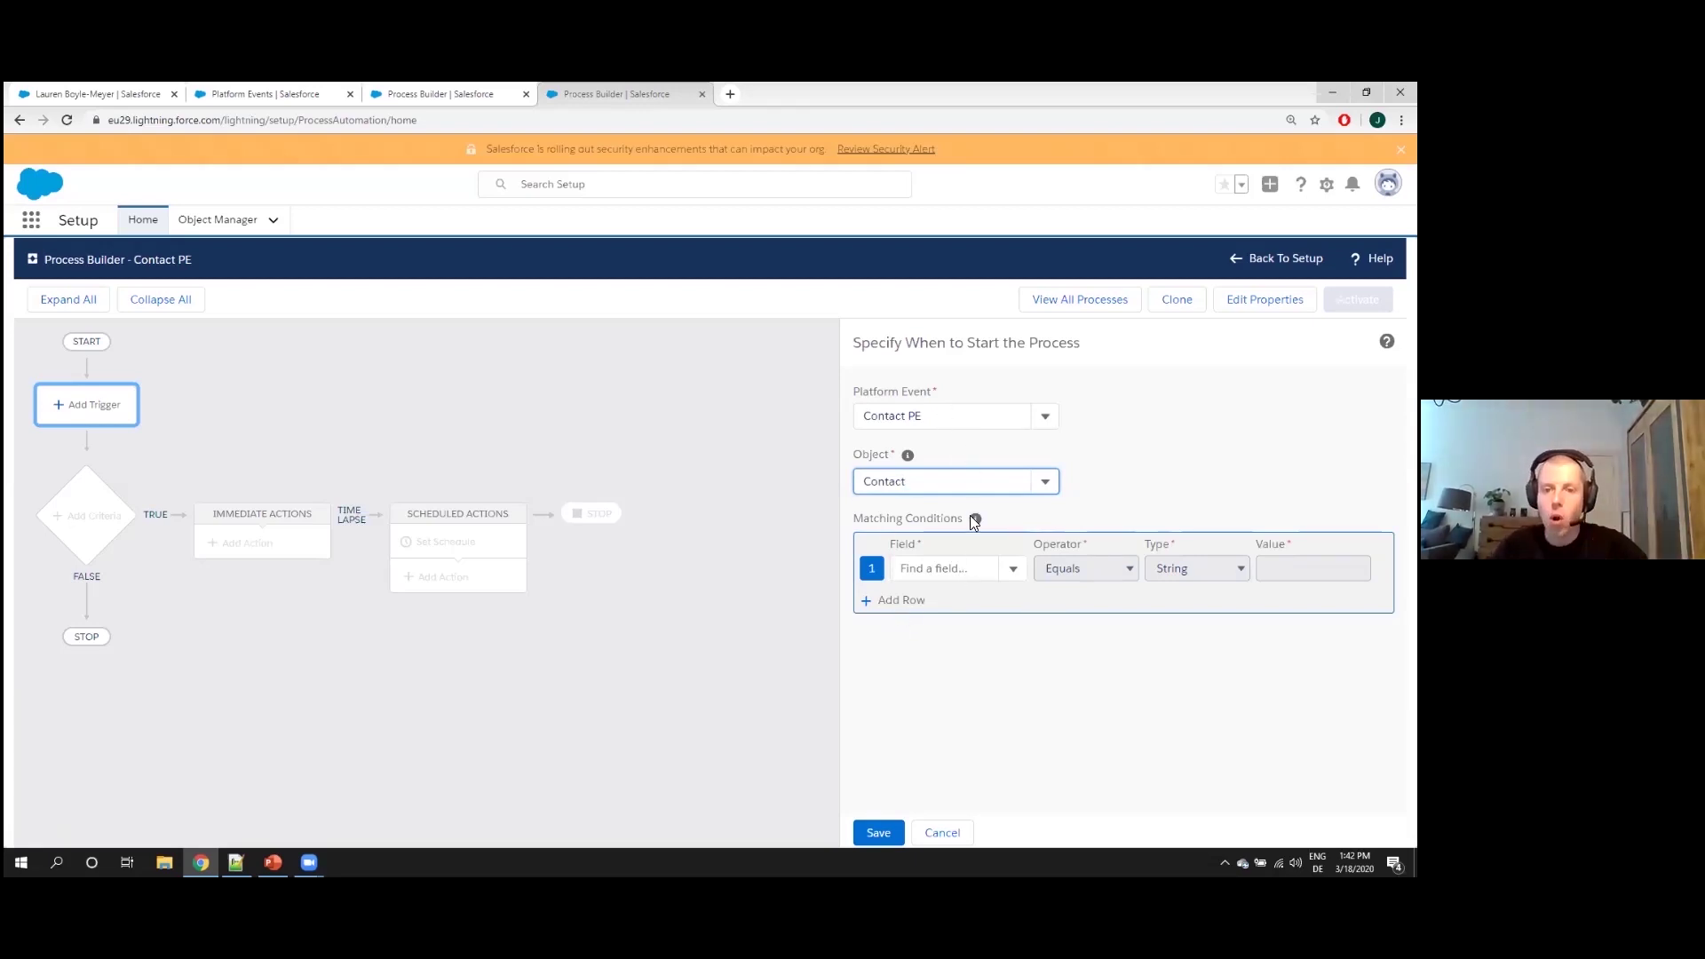
Set the trigger's matching condition to Contact ID Equals the Event Reference RecordId and save the trigger
{"action": "left_click", "coordinate": [941, 568]}
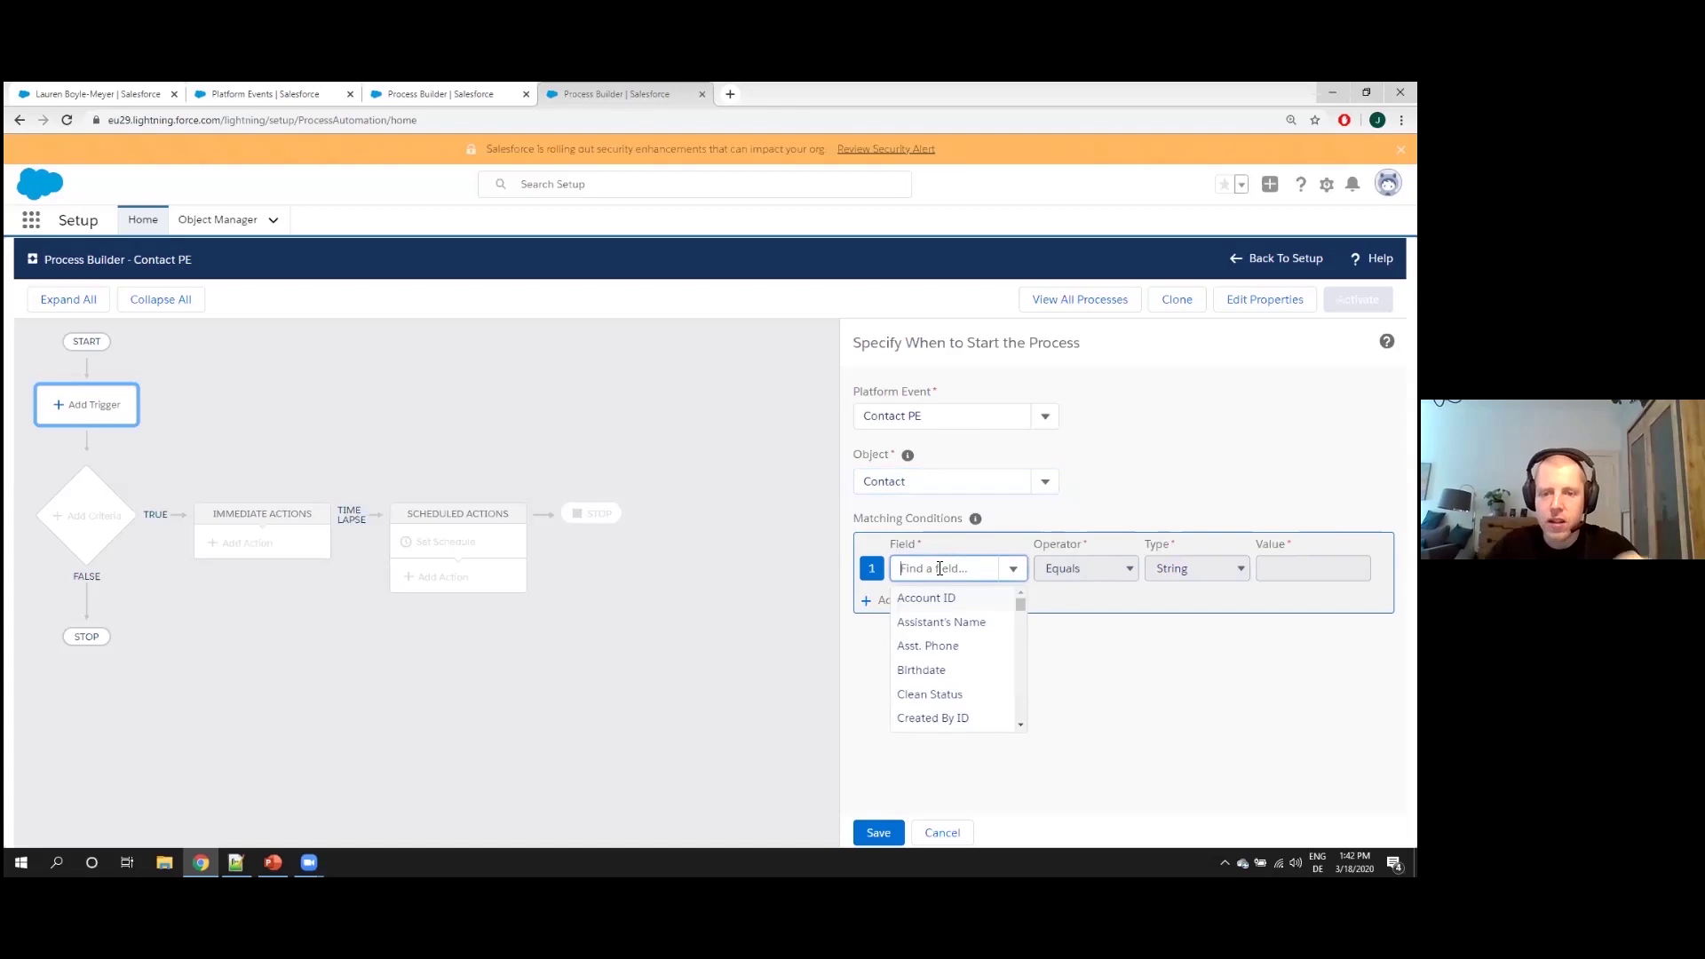
{"action": "type", "text": "Conta"}
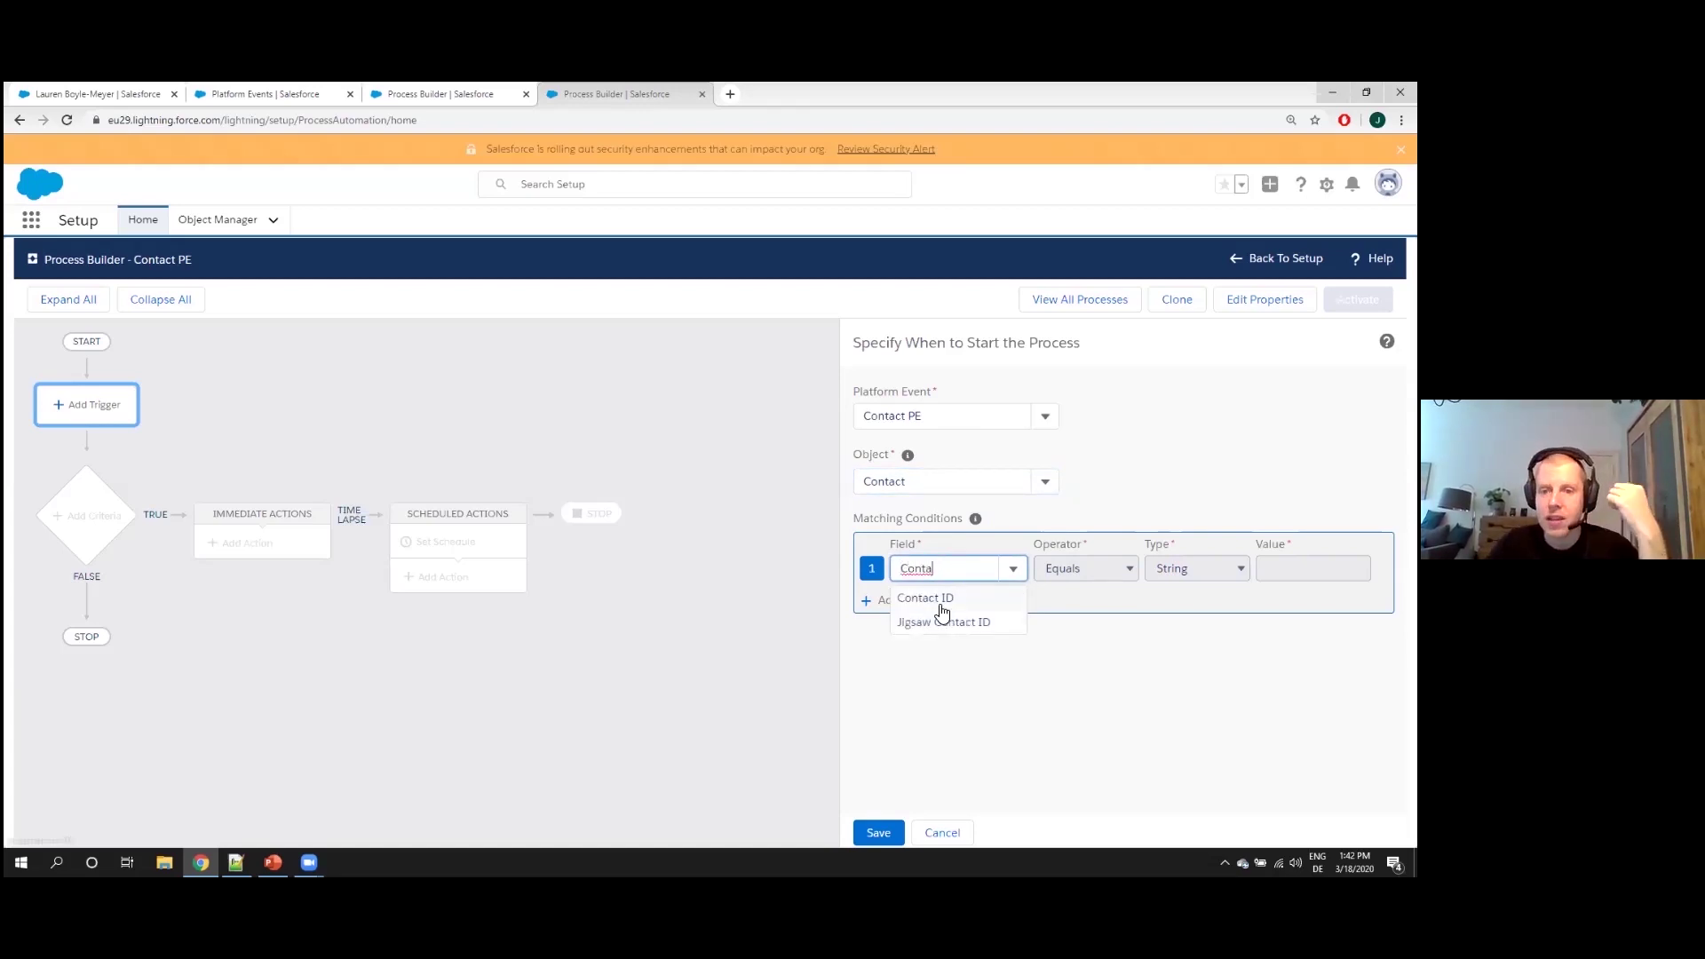
{"action": "left_click", "coordinate": [932, 598]}
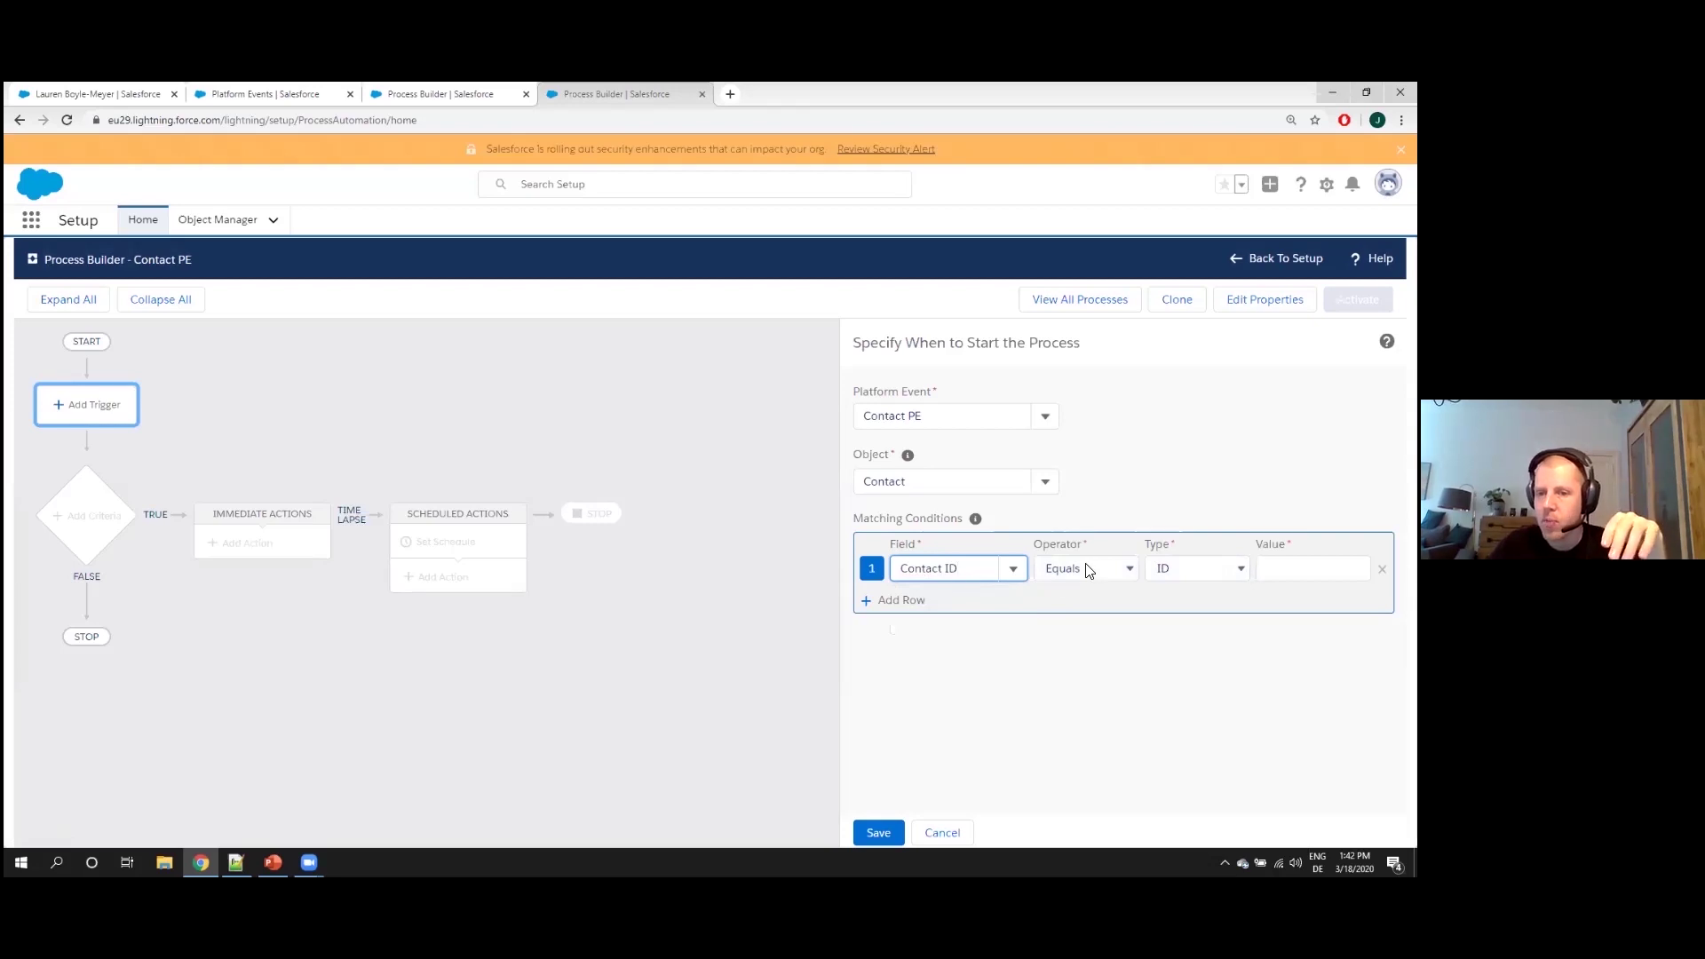
{"action": "left_click", "coordinate": [1197, 569]}
{"action": "left_click", "coordinate": [1197, 648]}
{"action": "left_click", "coordinate": [1312, 569]}
{"action": "left_click", "coordinate": [1312, 632]}
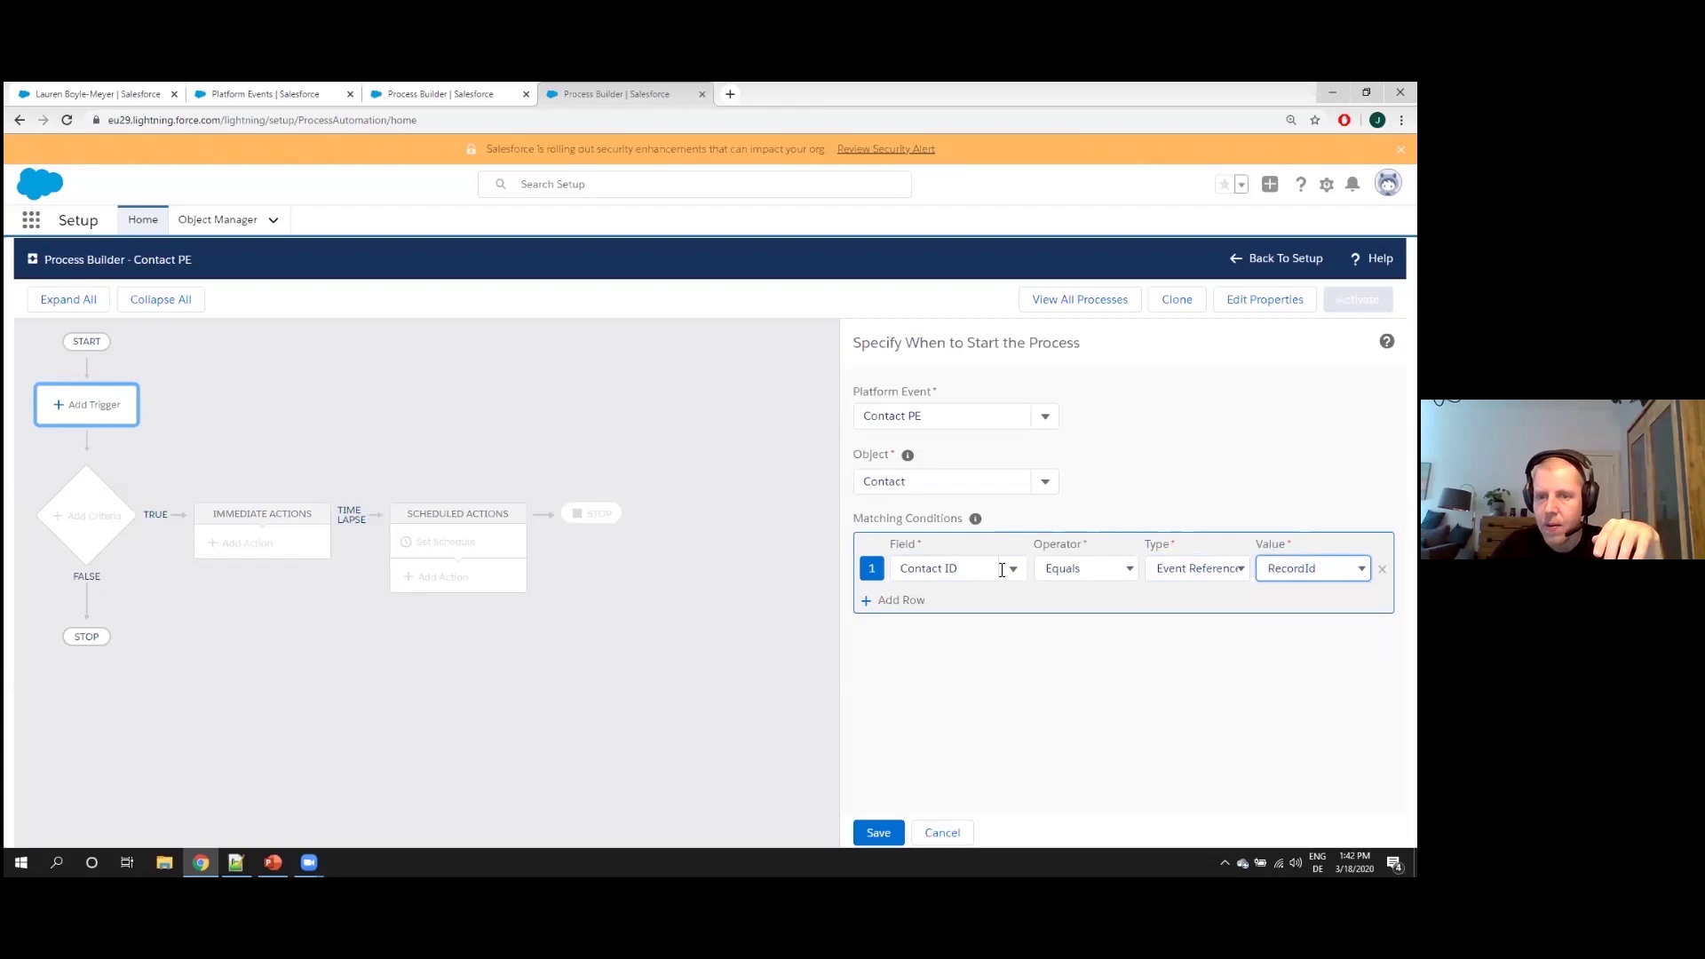
{"action": "left_click", "coordinate": [979, 596]}
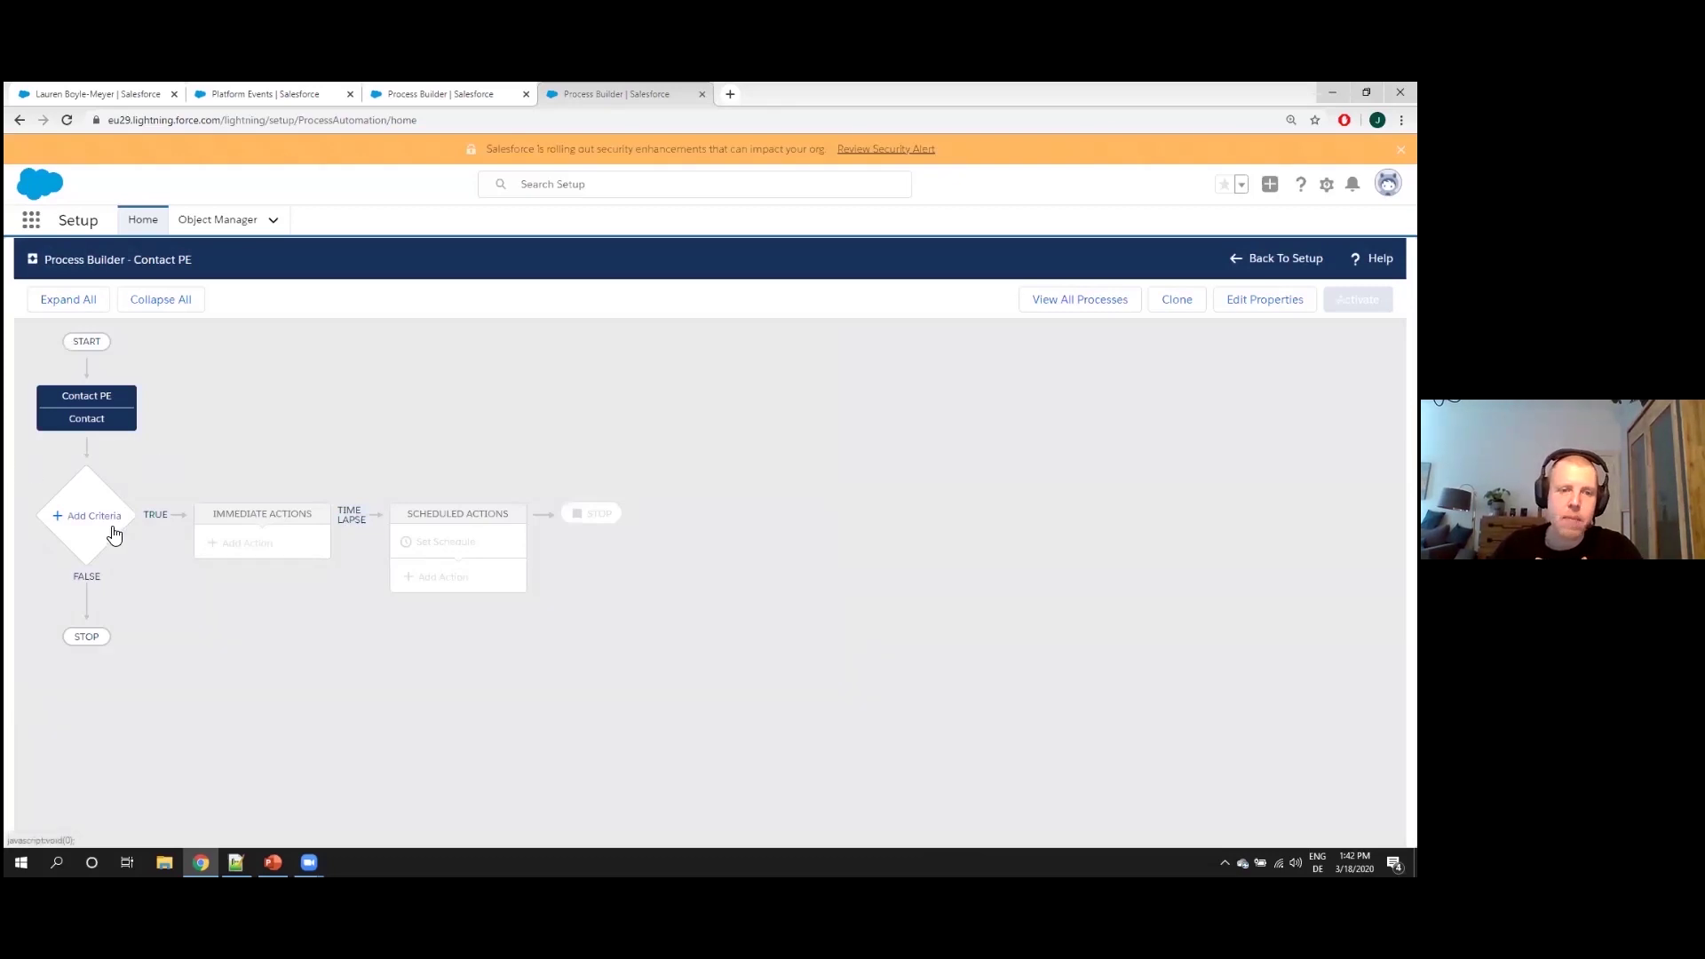
Add a criteria named LastName Changed with a condition on the platform event's Event field
{"action": "left_click", "coordinate": [114, 533]}
{"action": "left_click", "coordinate": [776, 421]}
{"action": "type", "text": "LastName Changed"}
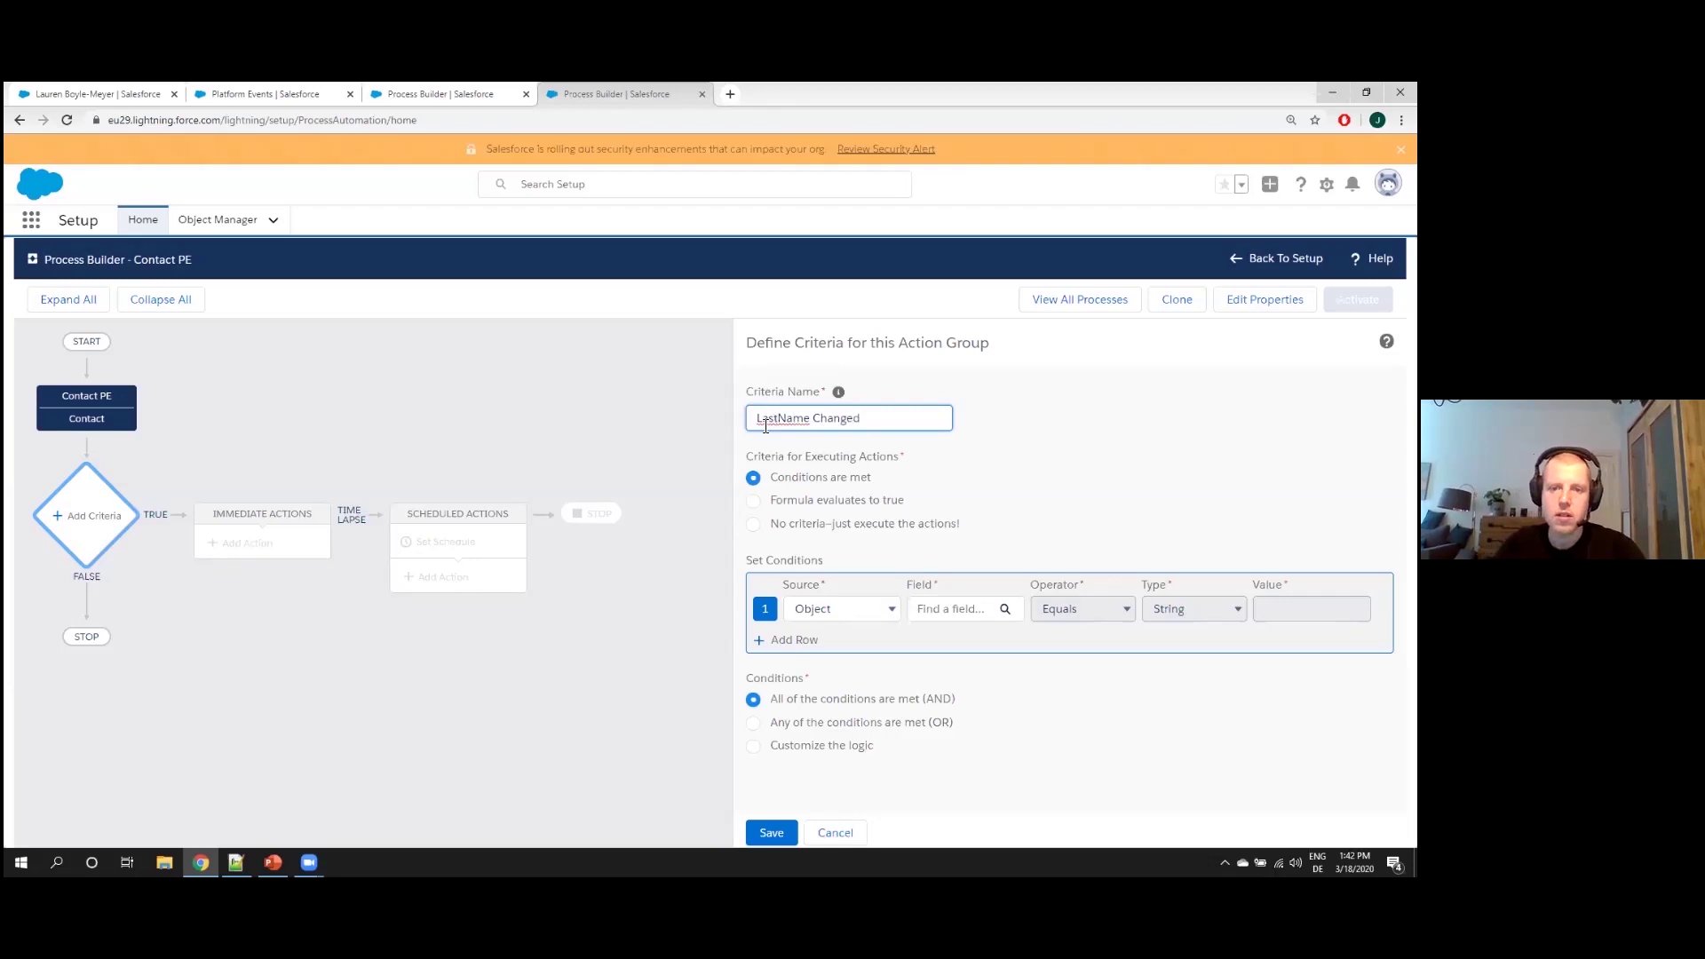
{"action": "left_click", "coordinate": [858, 608]}
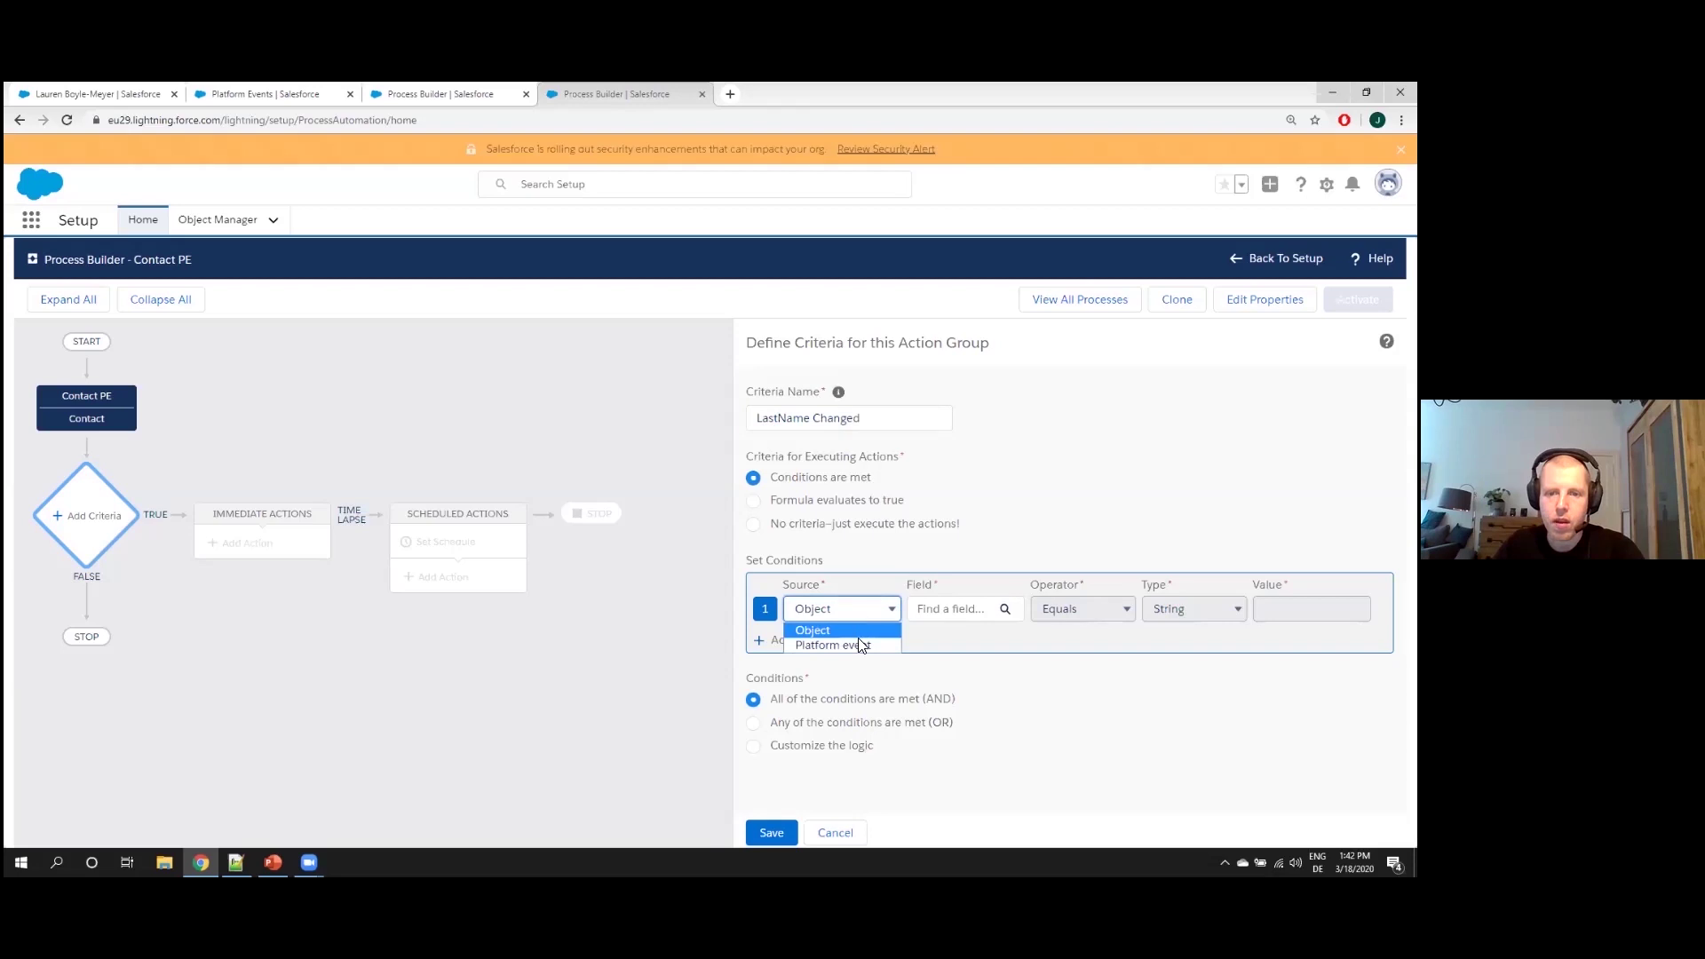
{"action": "left_click", "coordinate": [857, 644]}
{"action": "left_click", "coordinate": [970, 611]}
{"action": "left_click", "coordinate": [933, 674]}
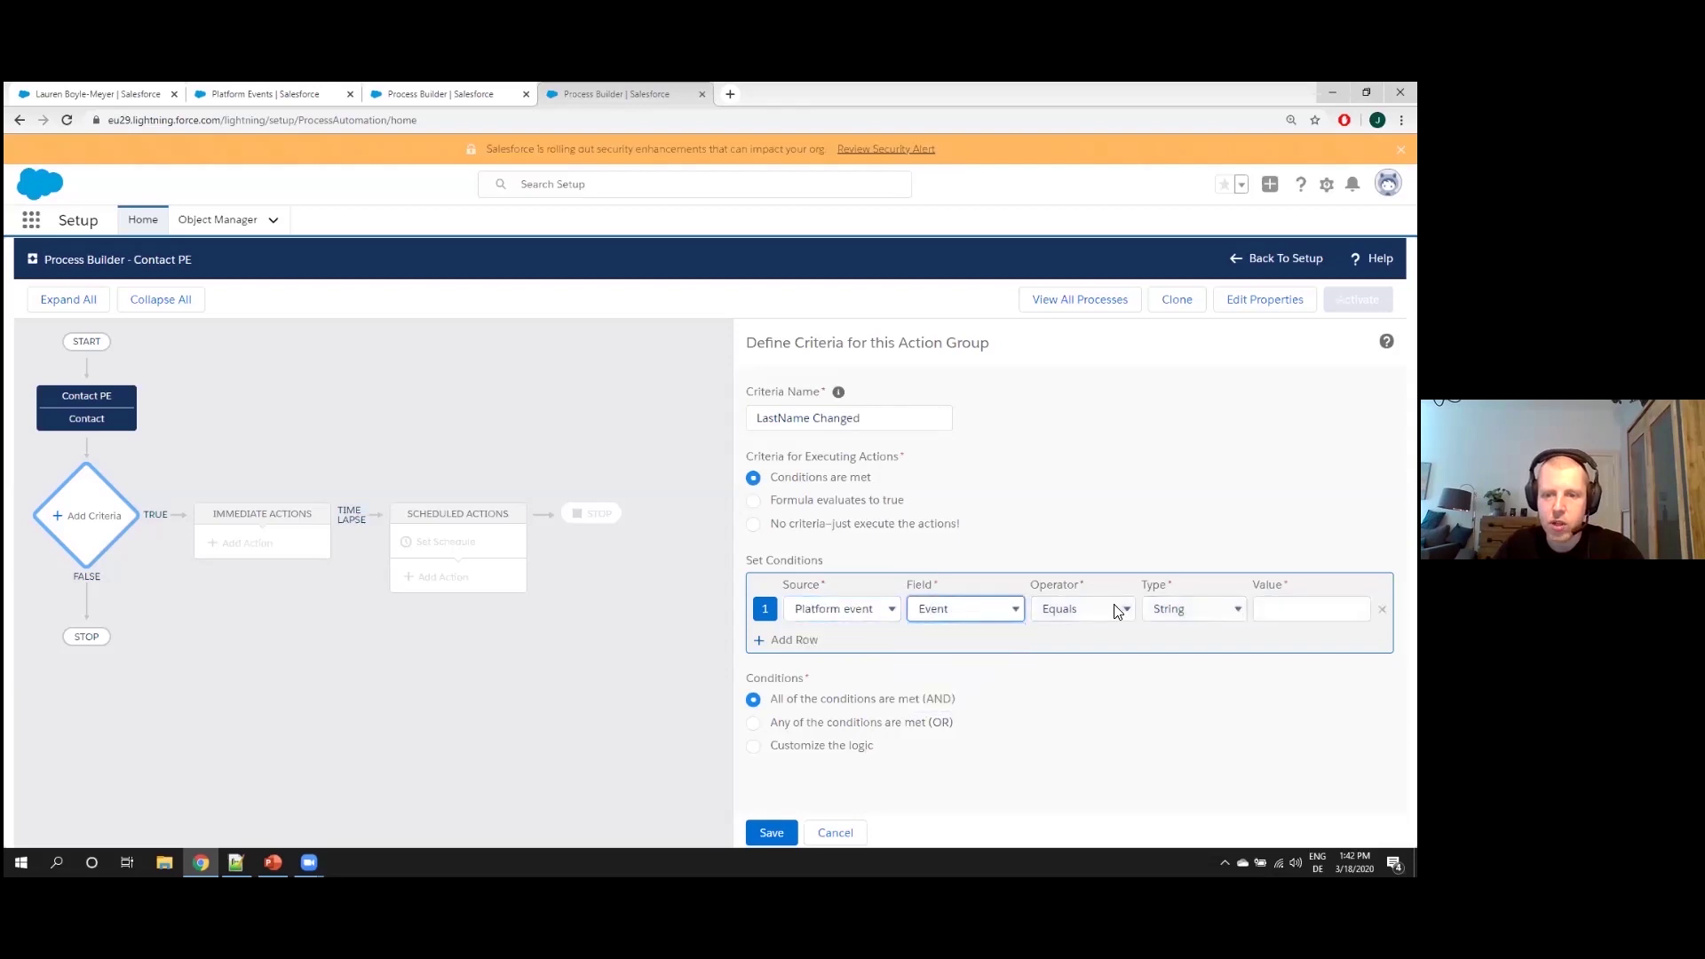
Check the PE action's Event value in Contact PB, set the Event condition to Equals the string LastName Changed, and save the criteria
{"action": "left_click", "coordinate": [473, 91]}
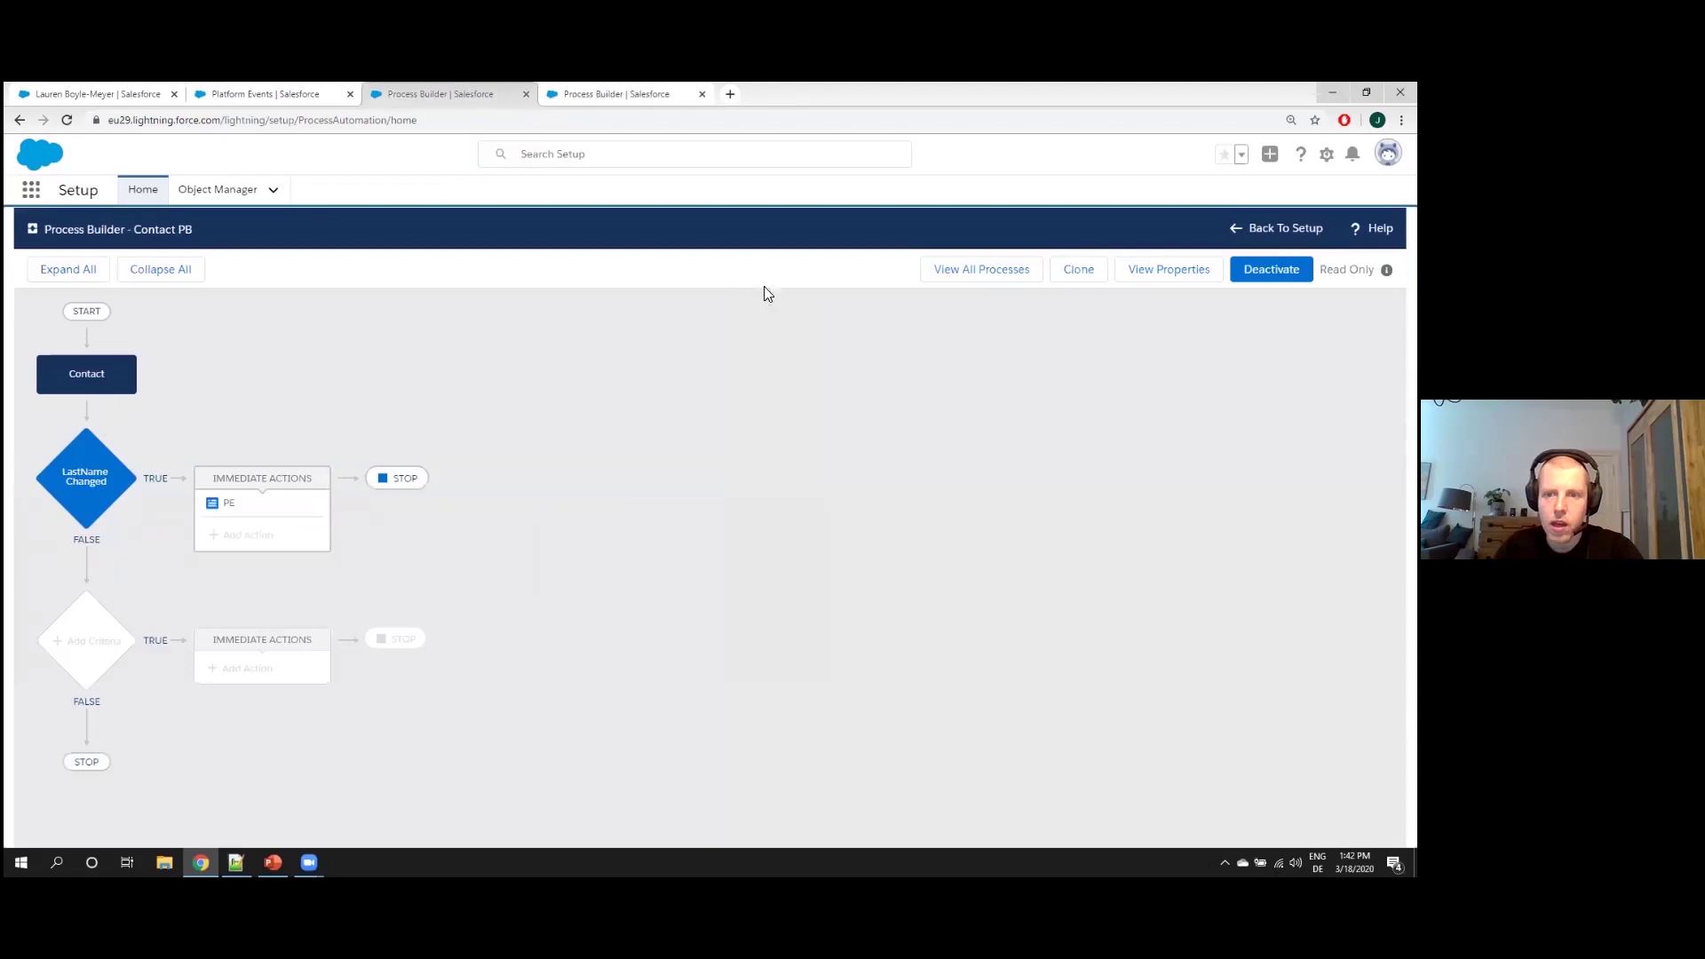
{"action": "left_click", "coordinate": [224, 504]}
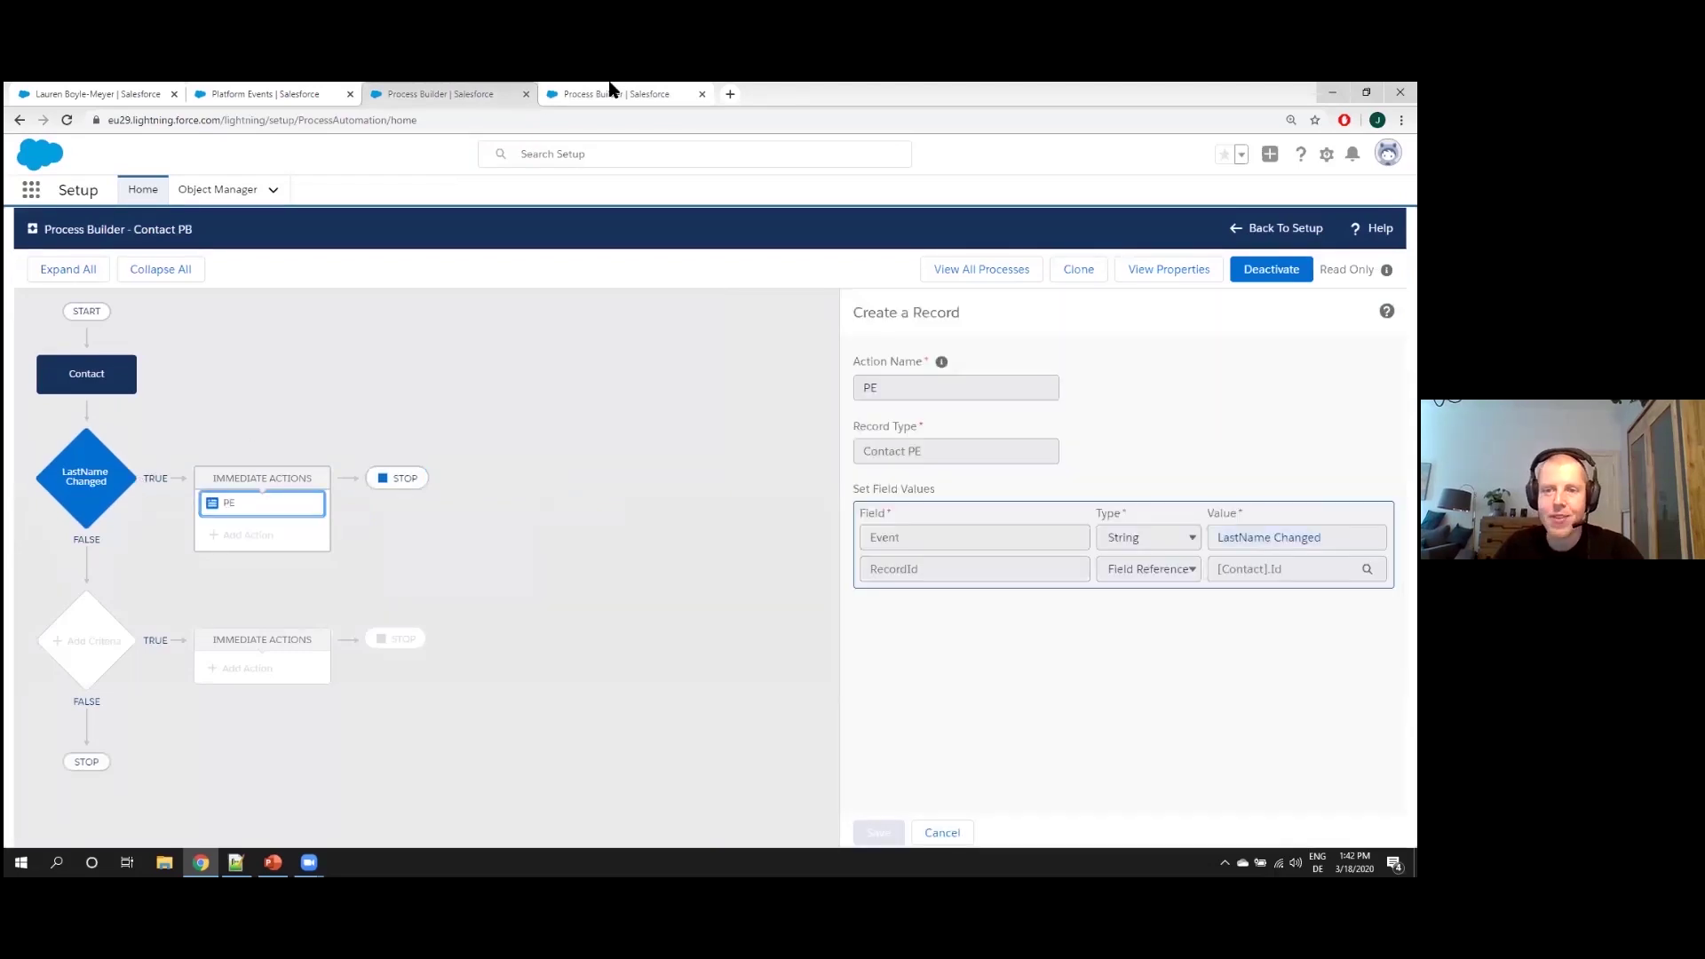
{"action": "left_click", "coordinate": [585, 85]}
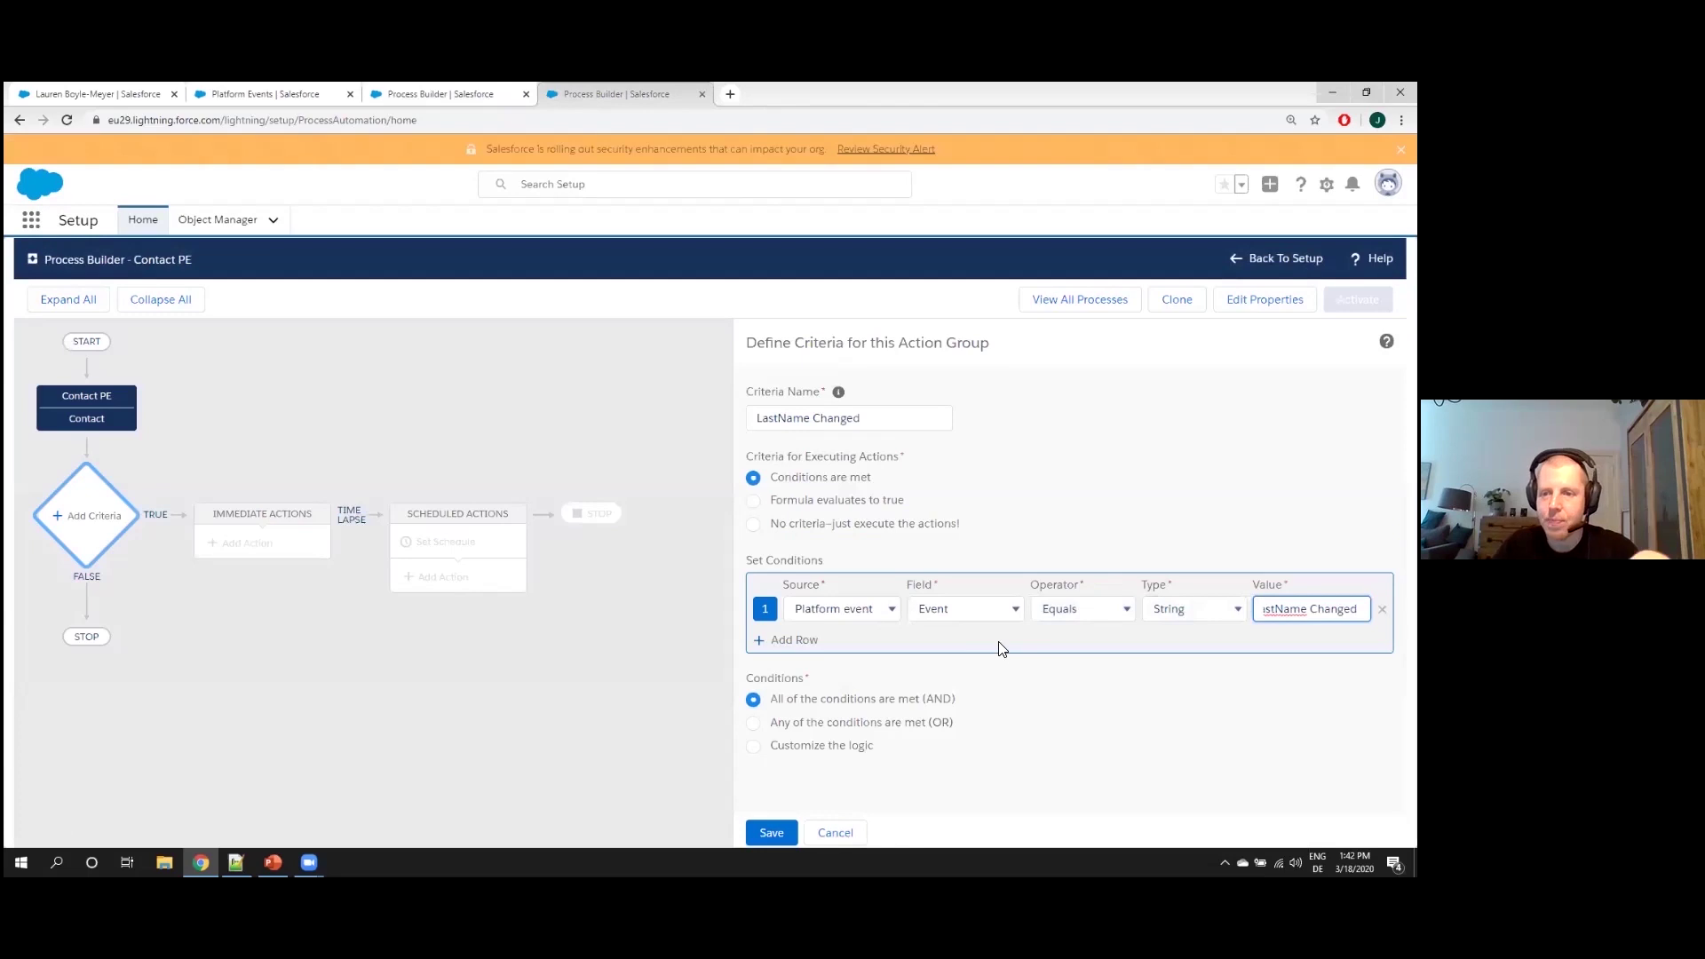
{"action": "left_click", "coordinate": [769, 834]}
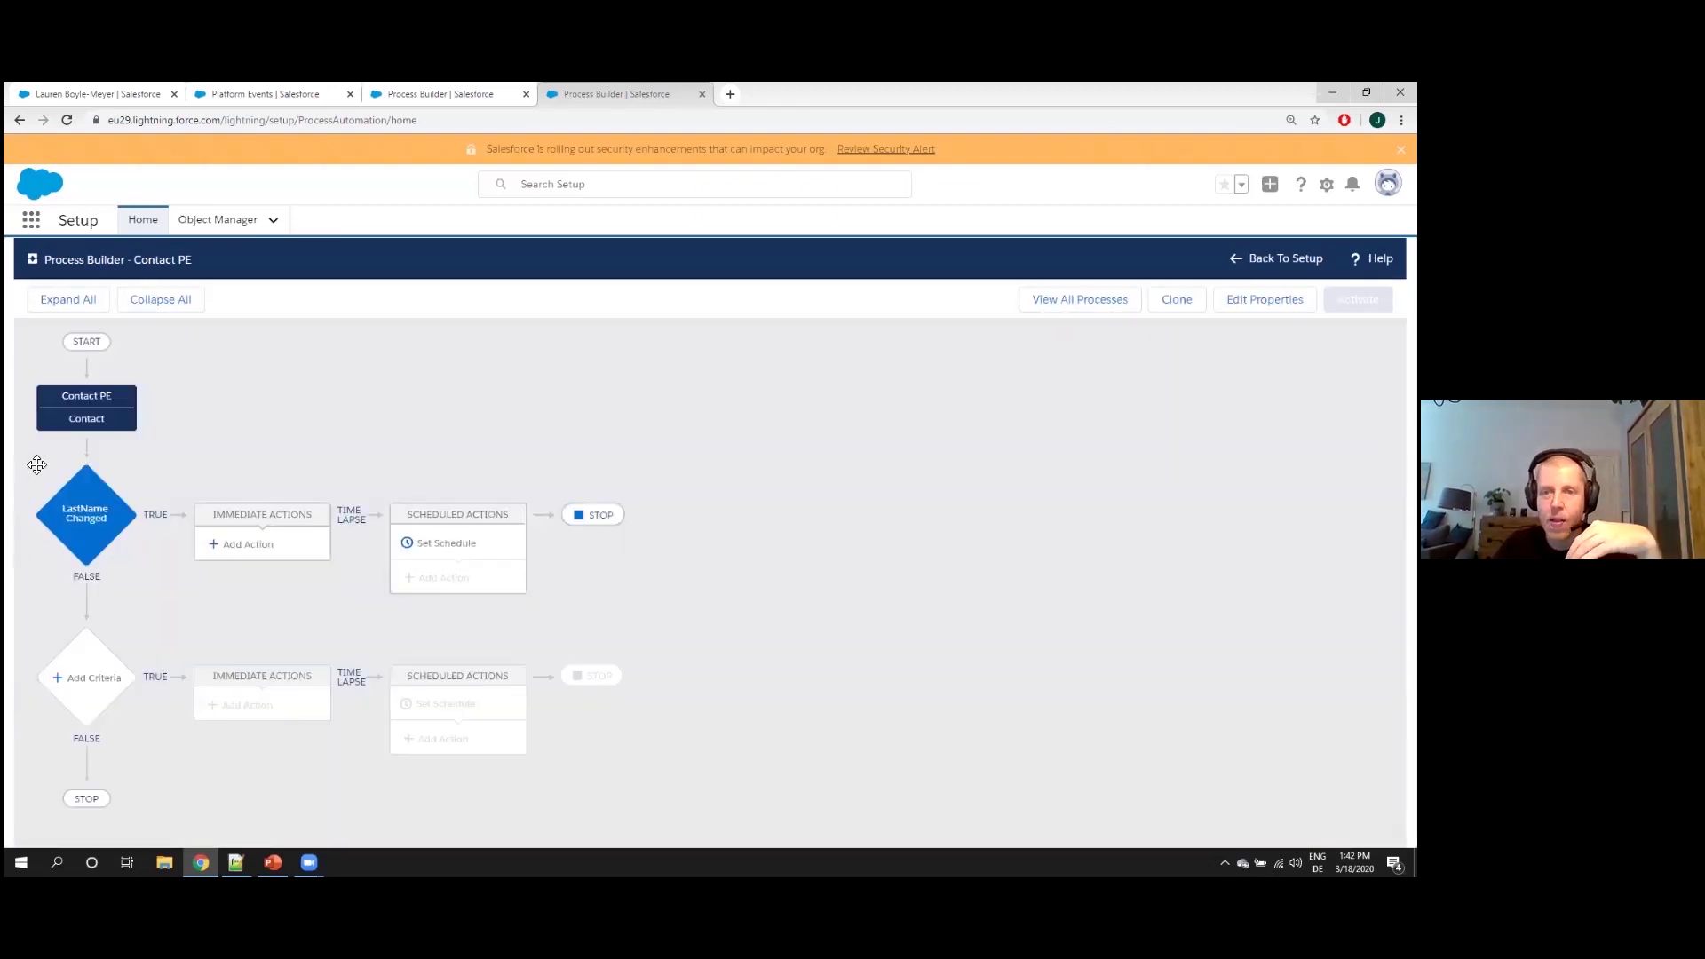
Add an immediate action under the LastName Changed criteria that creates a record, named Task, with Task as the record type
{"action": "left_click", "coordinate": [69, 504]}
{"action": "left_click", "coordinate": [248, 544]}
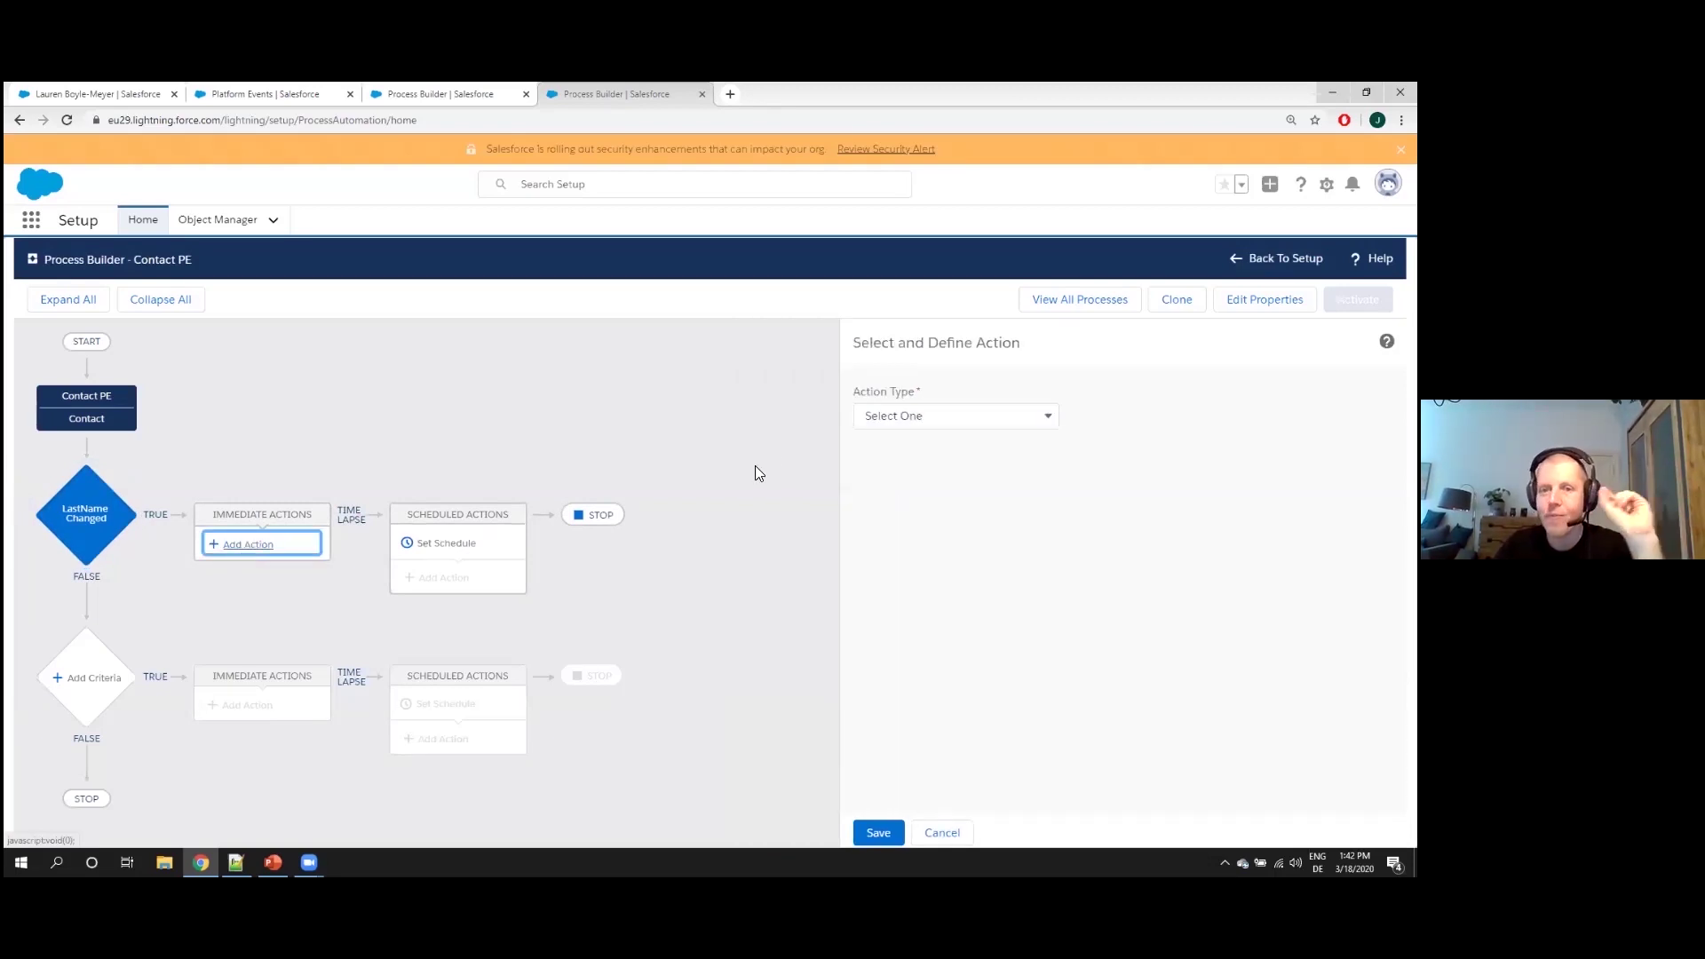
{"action": "left_click", "coordinate": [920, 423]}
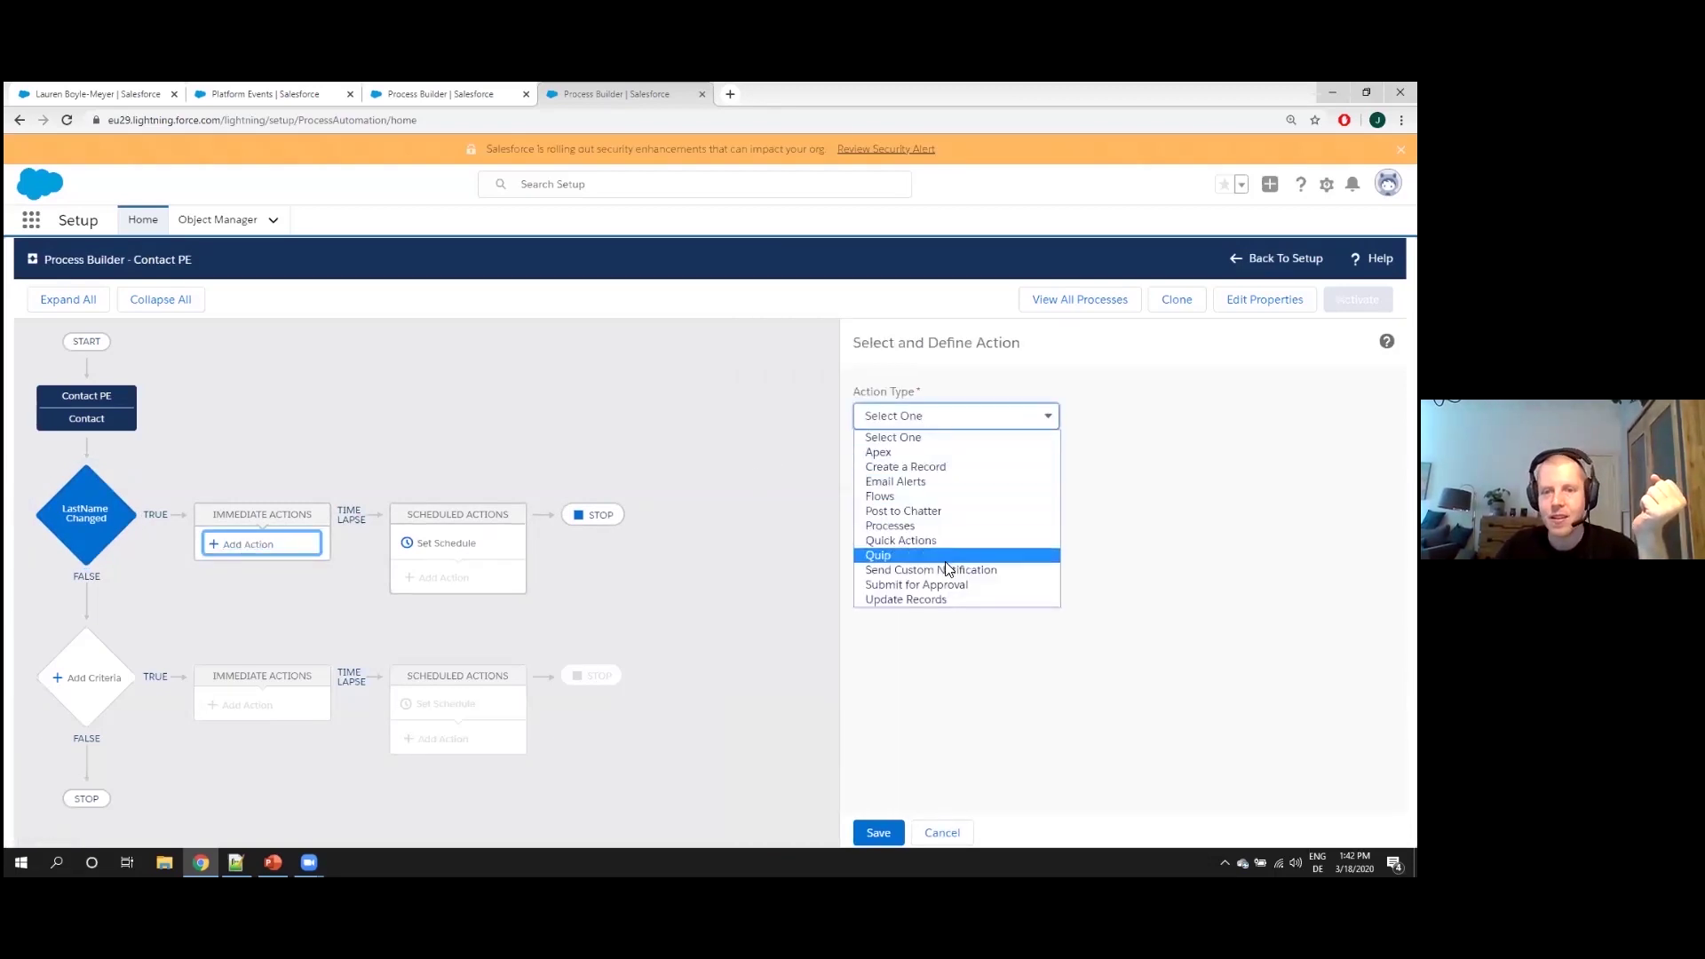
{"action": "left_click", "coordinate": [945, 466]}
{"action": "left_click", "coordinate": [883, 480]}
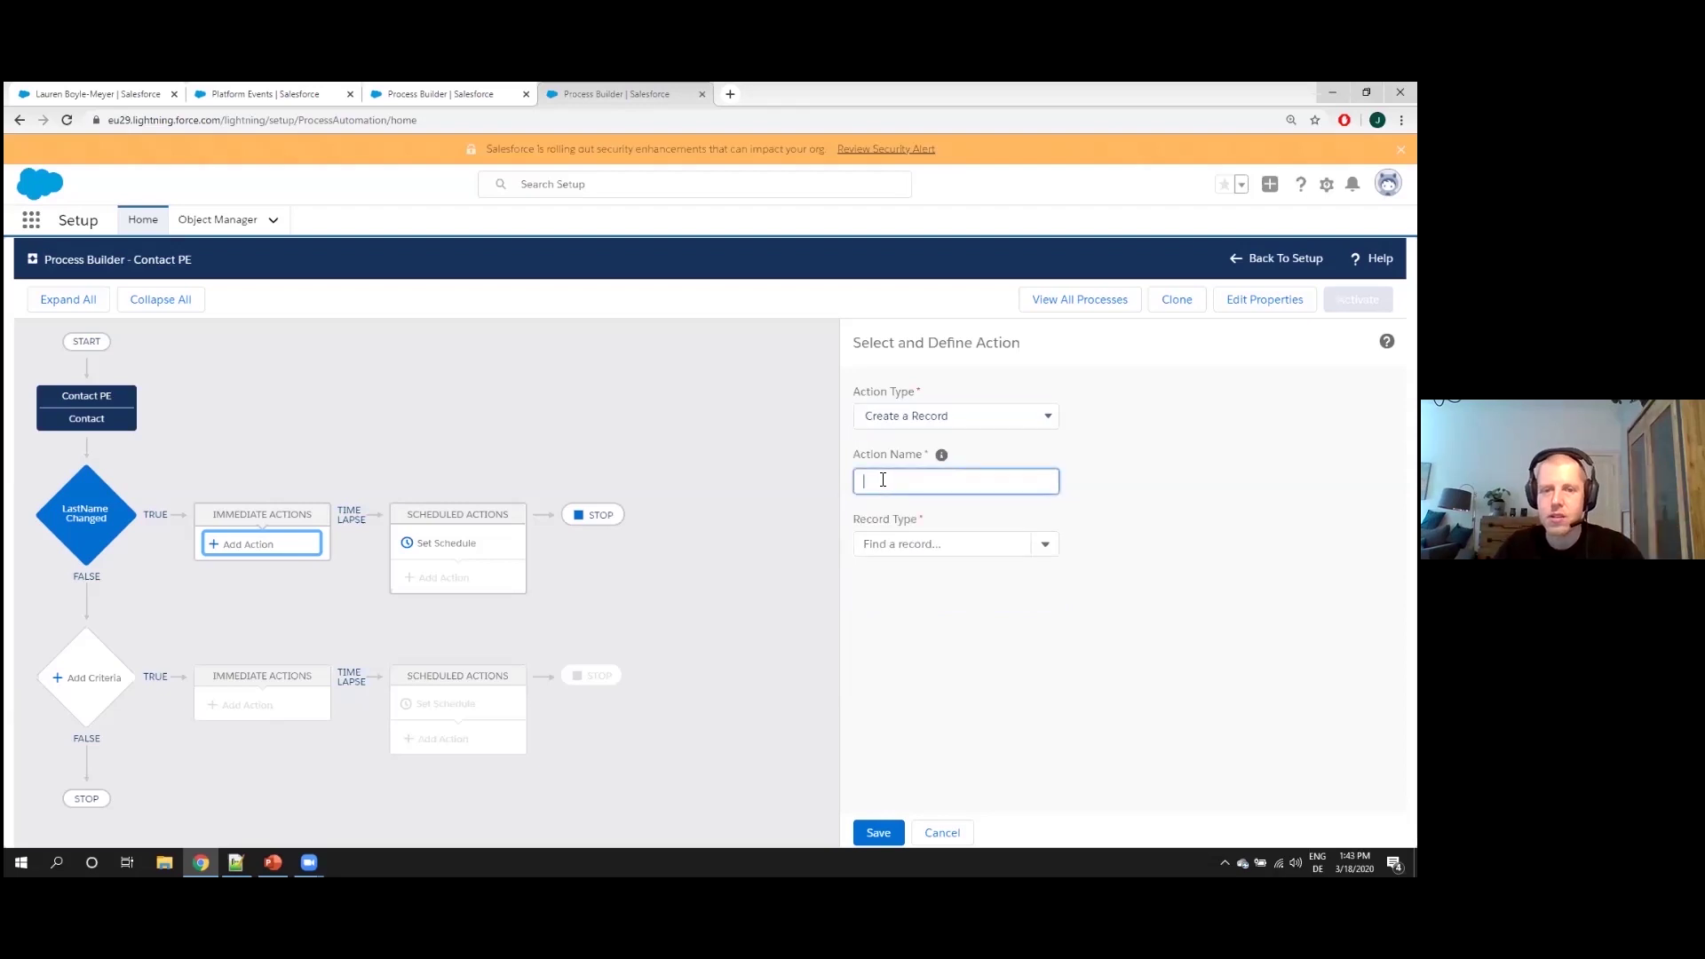
{"action": "type", "text": "Tas"}
{"action": "key", "text": "Tab"}
{"action": "type", "text": "t"}
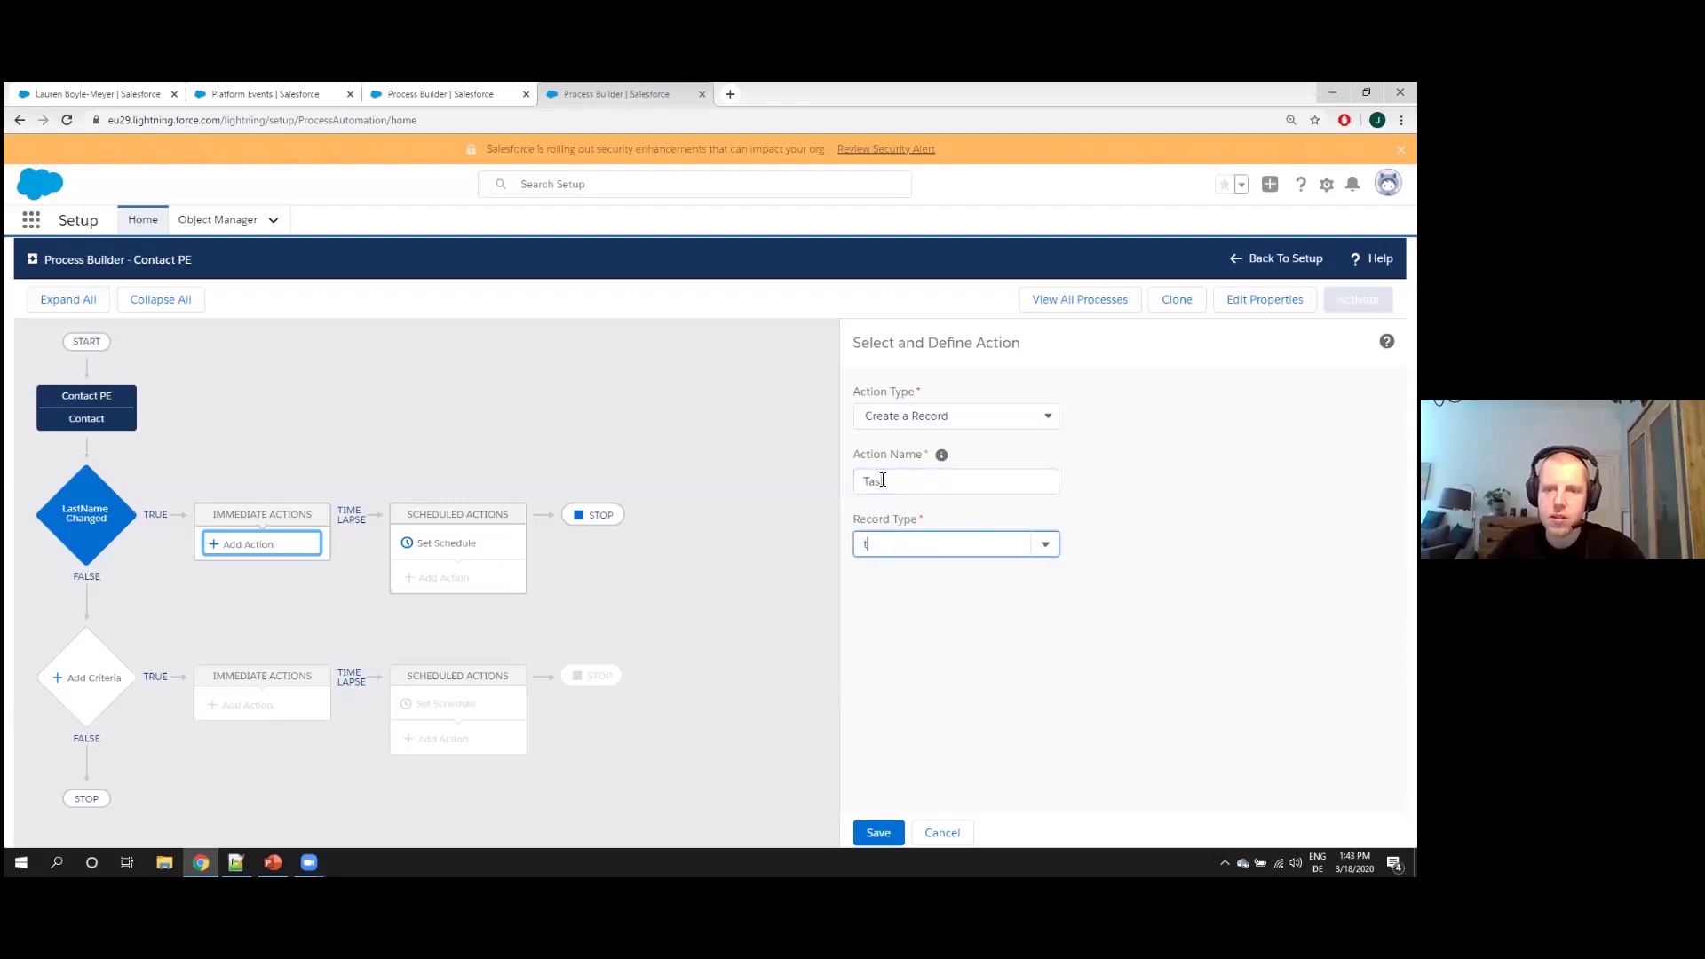
{"action": "type", "text": "as"}
{"action": "left_click", "coordinate": [898, 575]}
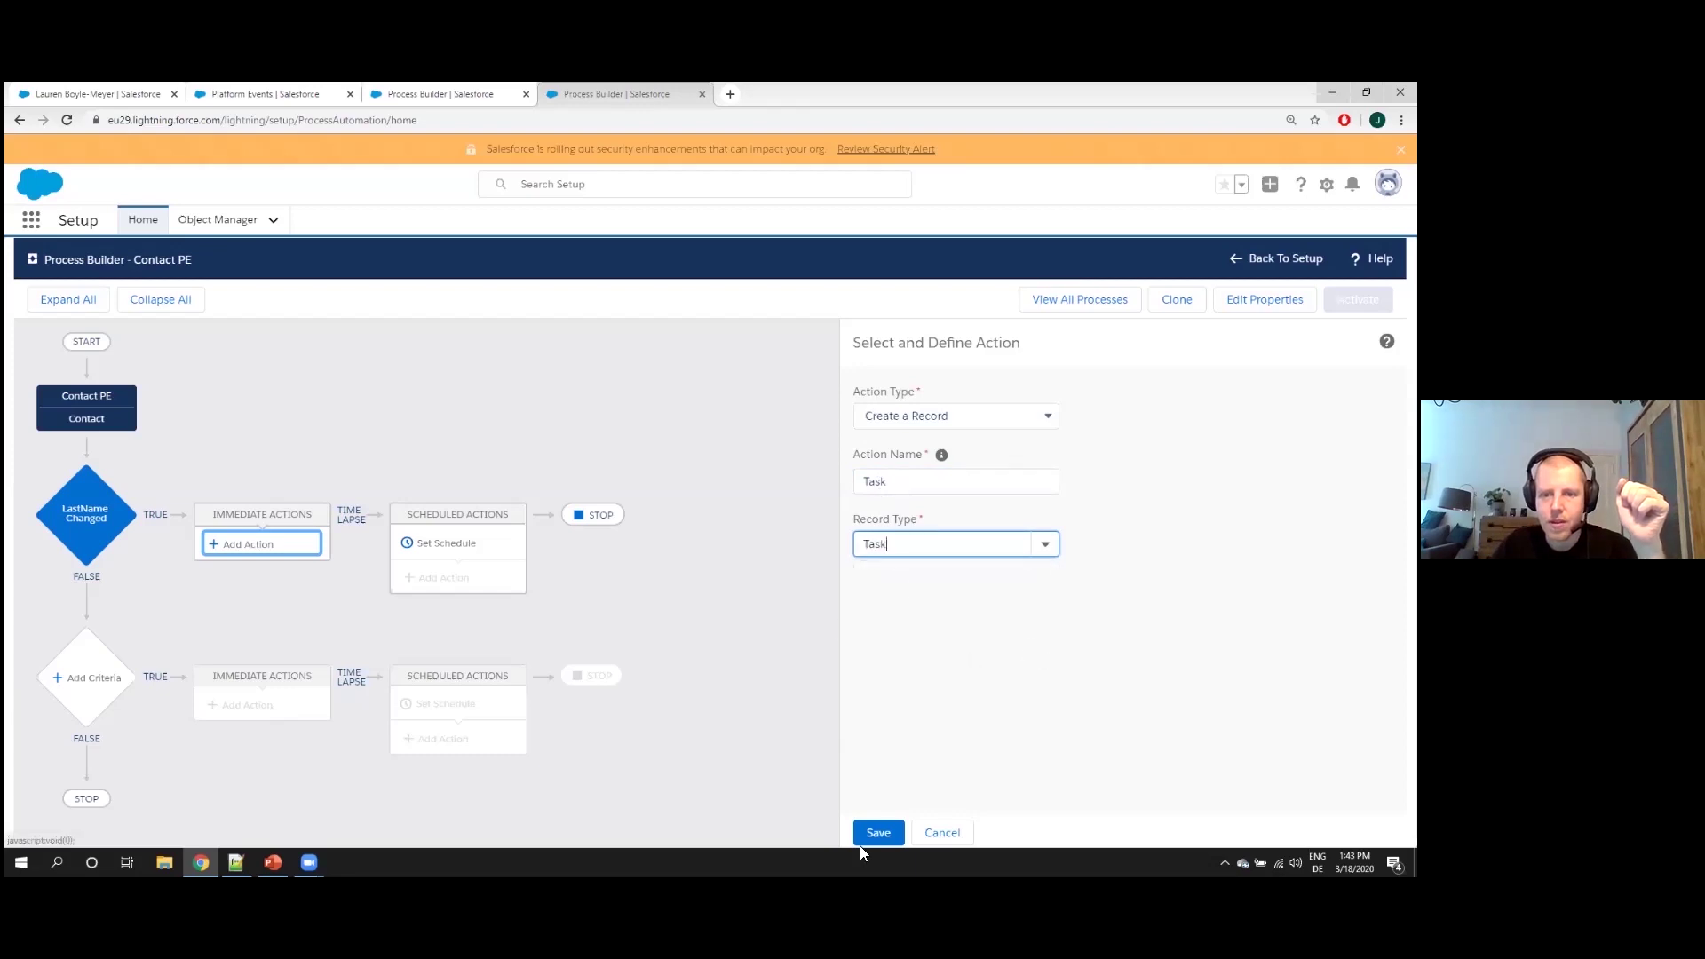
Set the task's Assigned To ID as a Field Reference to the Owner ID of the contact's account
{"action": "left_click", "coordinate": [1150, 630]}
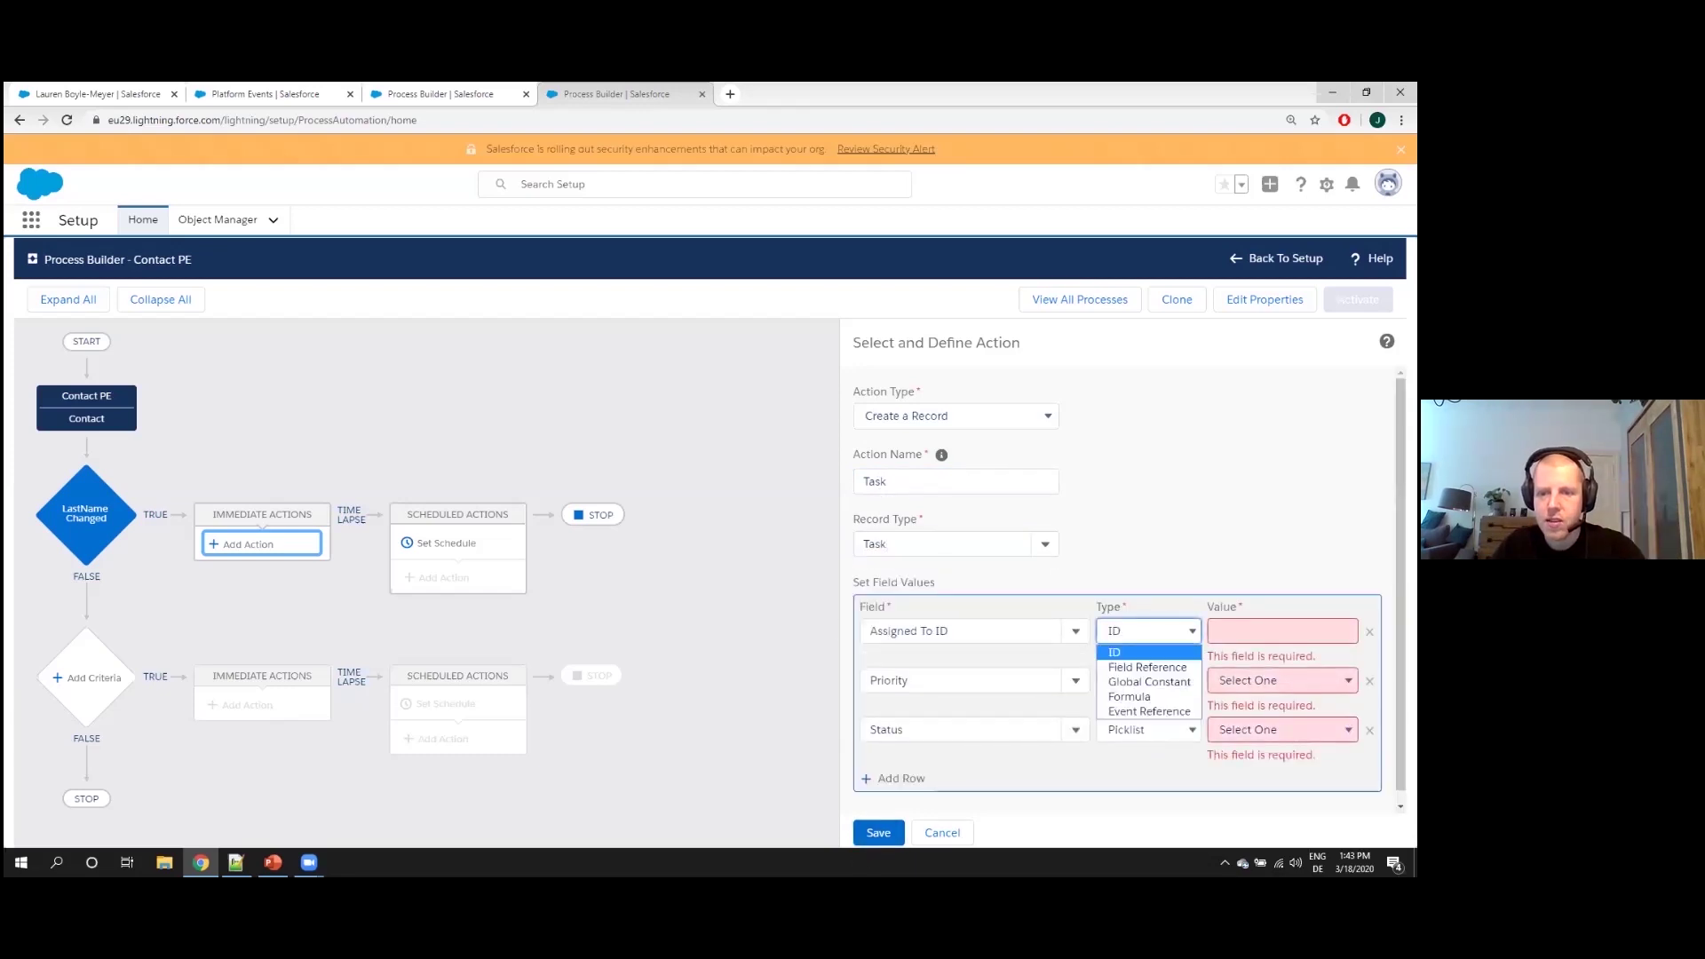
{"action": "left_click", "coordinate": [1145, 662]}
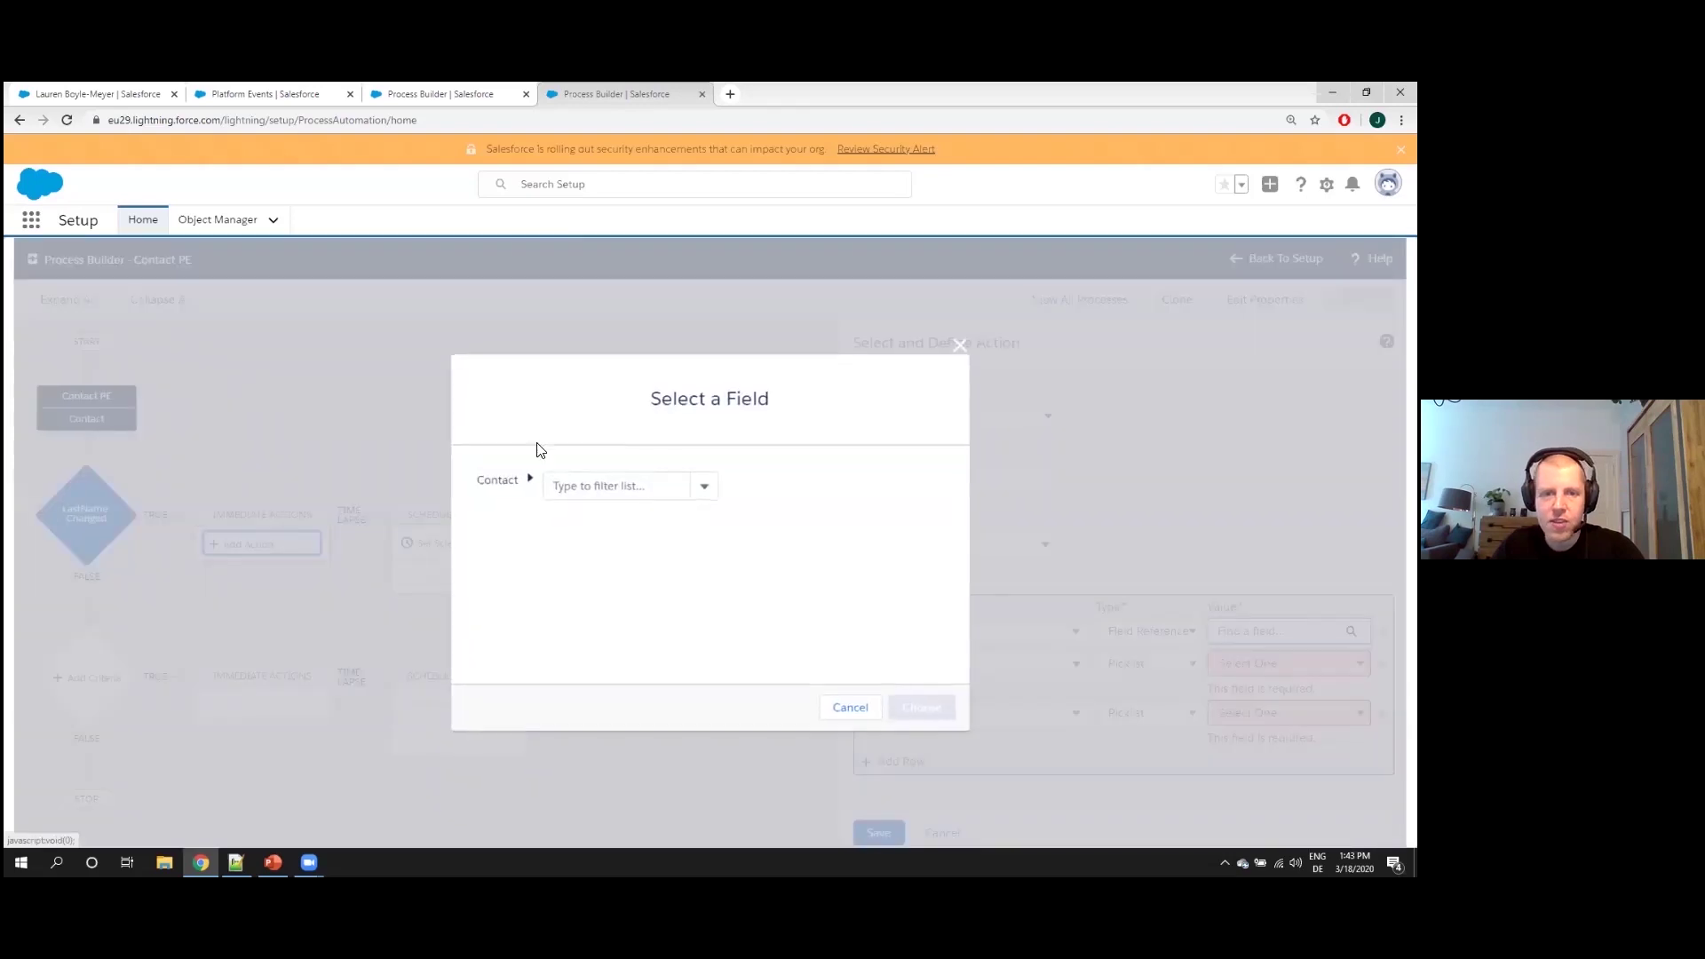
{"action": "type", "text": "Acc"}
{"action": "left_click", "coordinate": [620, 520]}
{"action": "type", "text": "owner"}
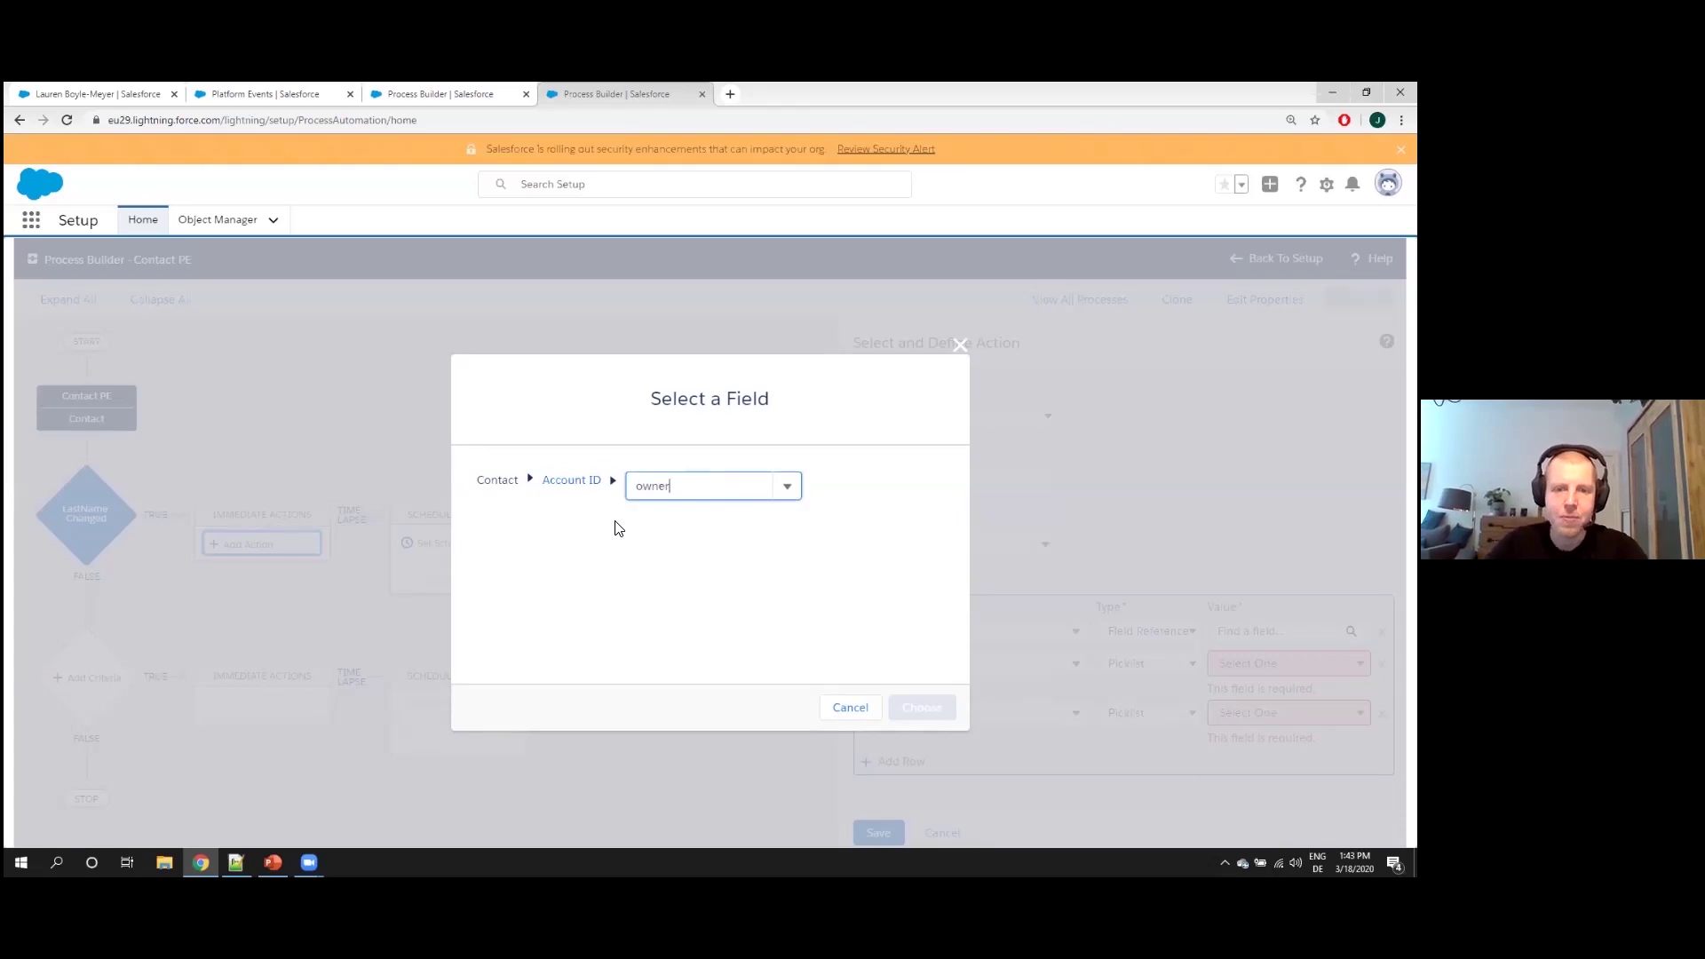
{"action": "left_click", "coordinate": [677, 538]}
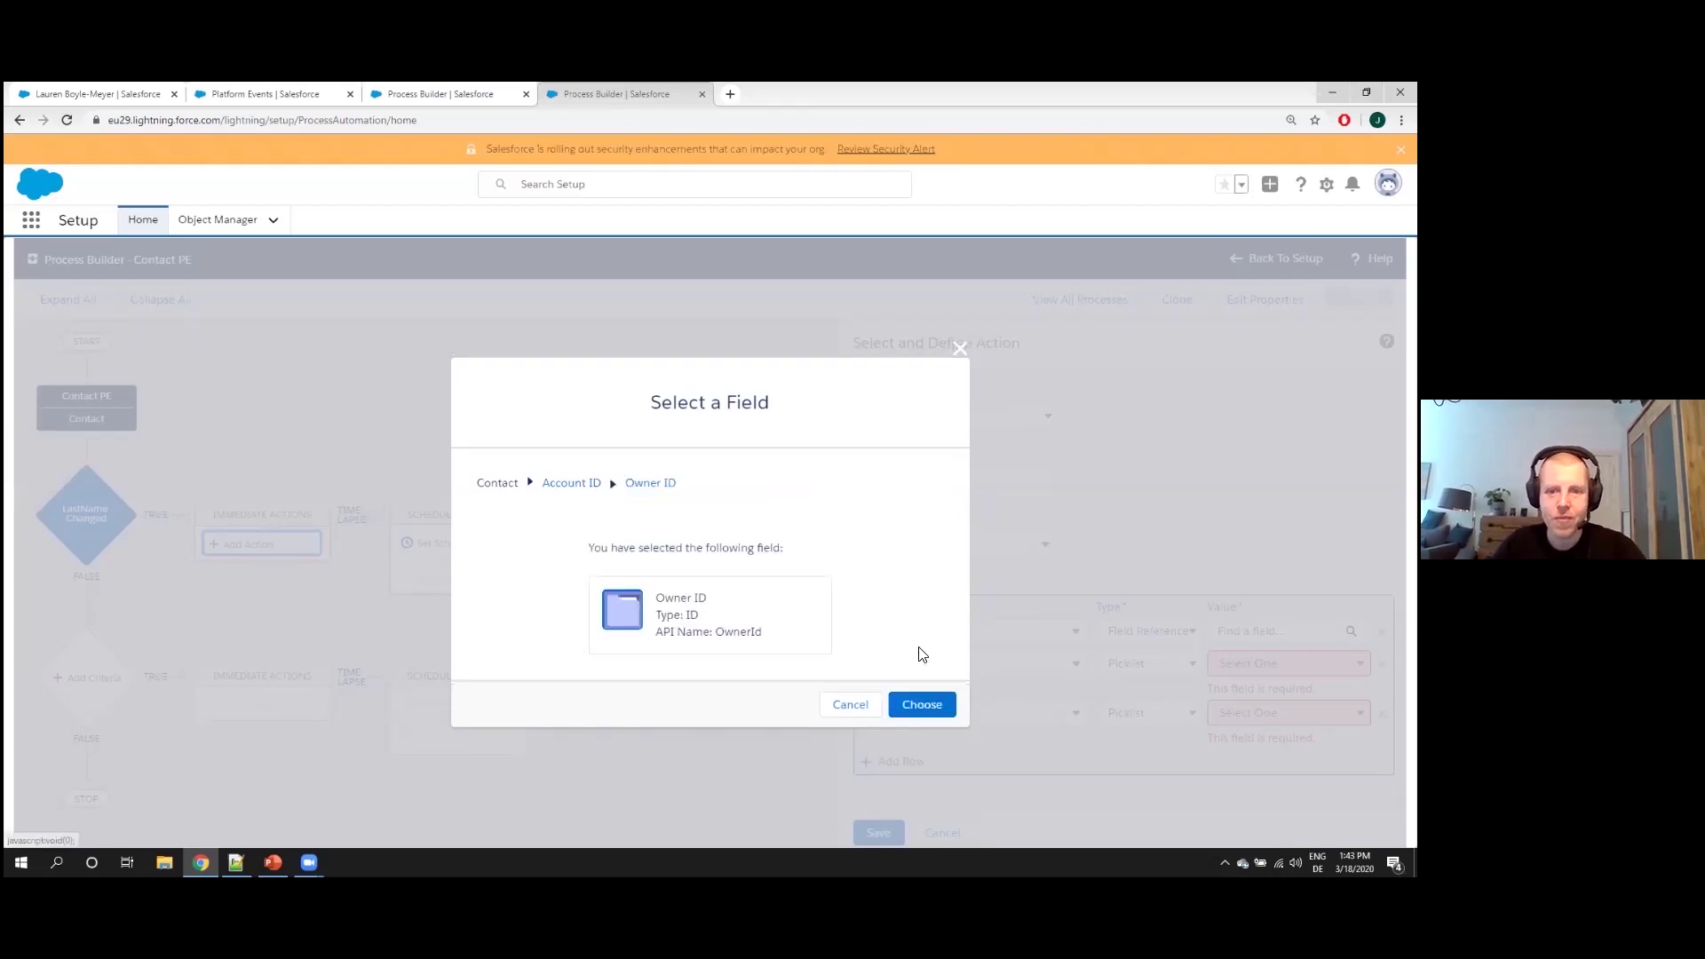
{"action": "left_click", "coordinate": [922, 704]}
Set the task's Priority to Normal and its Status to Not Started
{"action": "left_click", "coordinate": [1287, 663]}
{"action": "left_click", "coordinate": [1238, 714]}
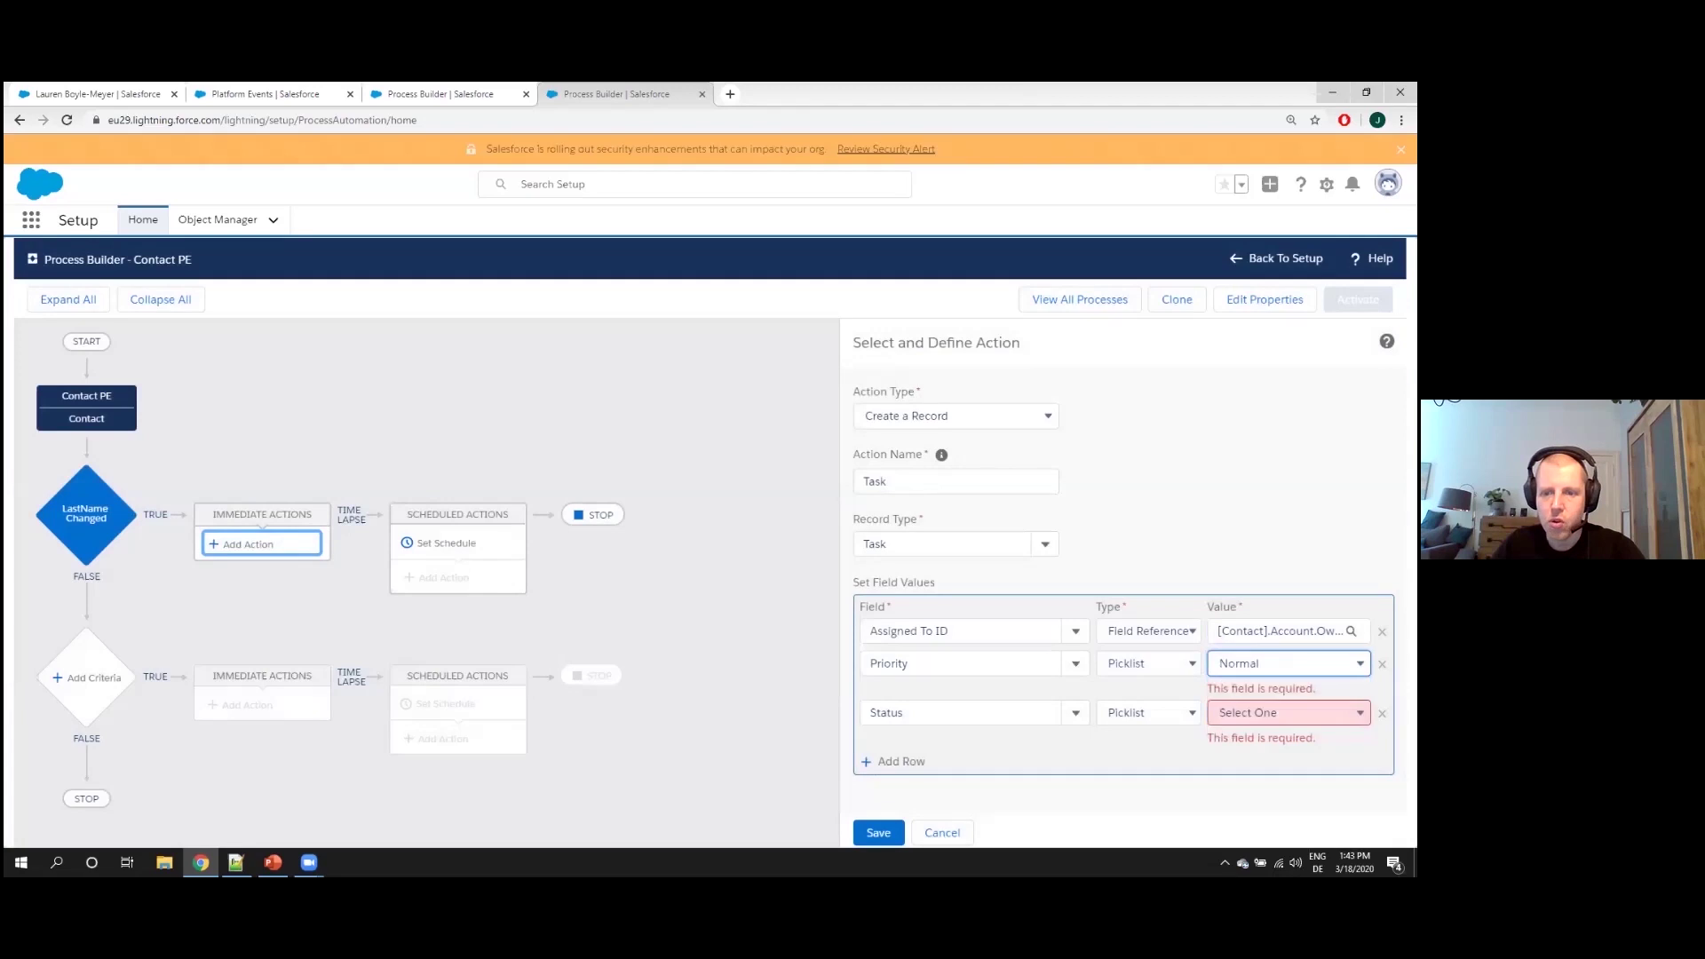
{"action": "left_click", "coordinate": [1285, 712]}
{"action": "left_click", "coordinate": [1248, 749]}
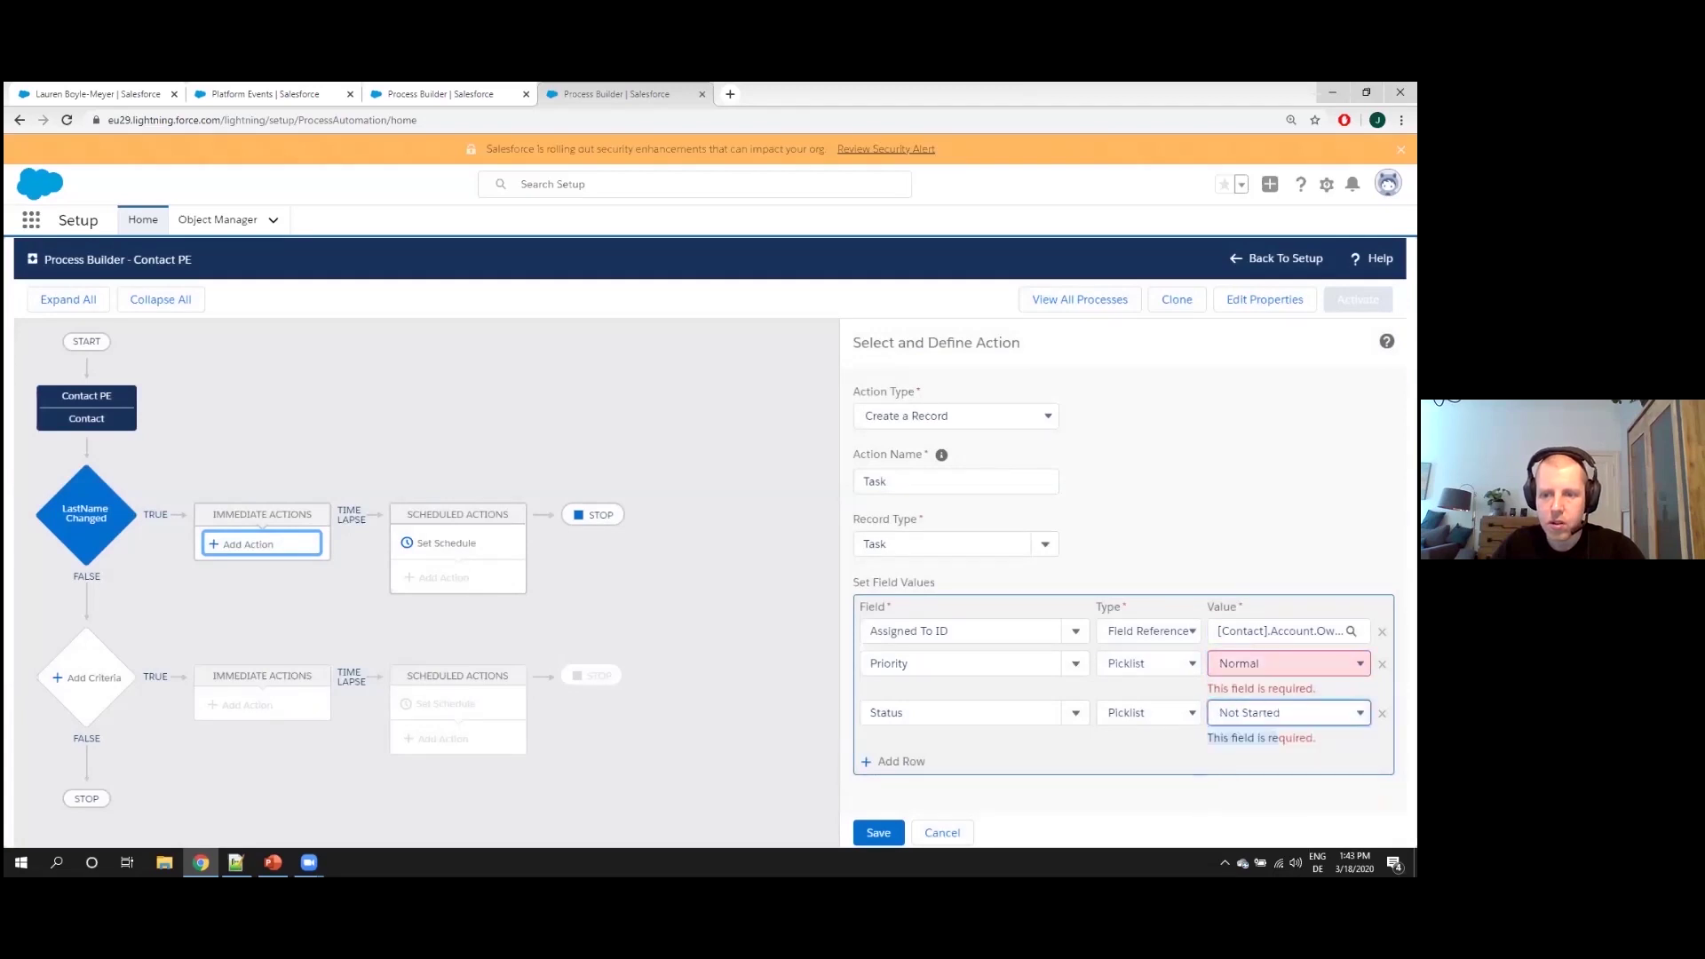
Add a Subject field value to the task as the string Changed LastName
{"action": "left_click", "coordinate": [888, 762]}
{"action": "left_click", "coordinate": [932, 762]}
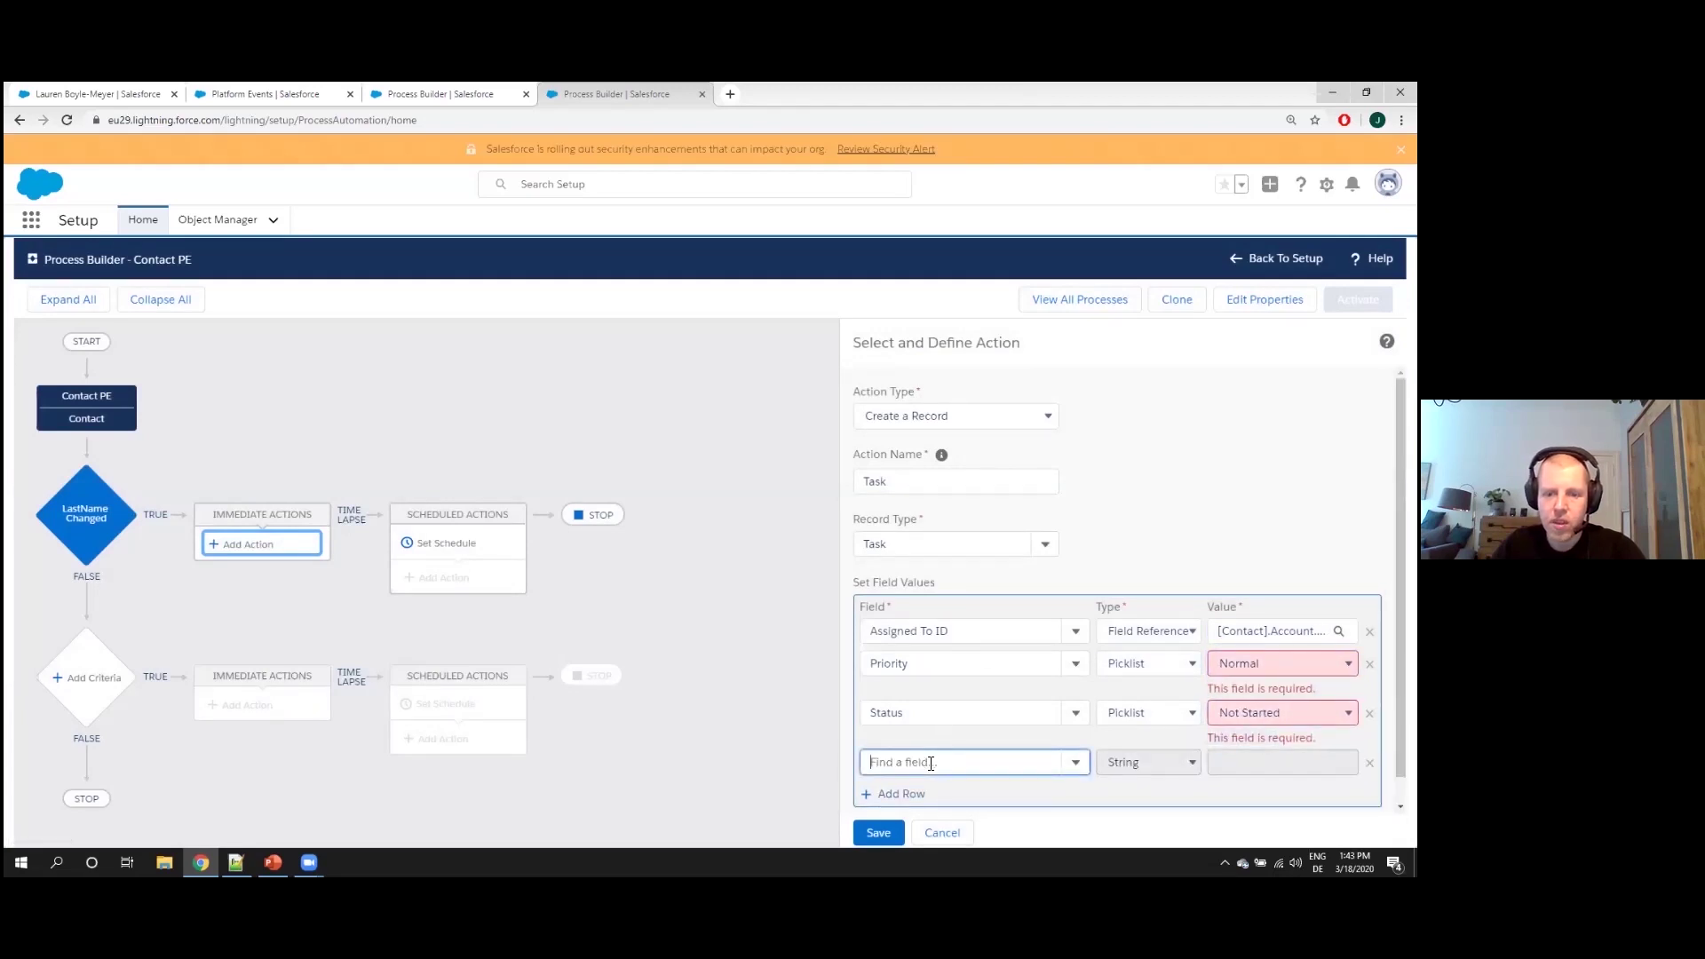
{"action": "type", "text": "sub"}
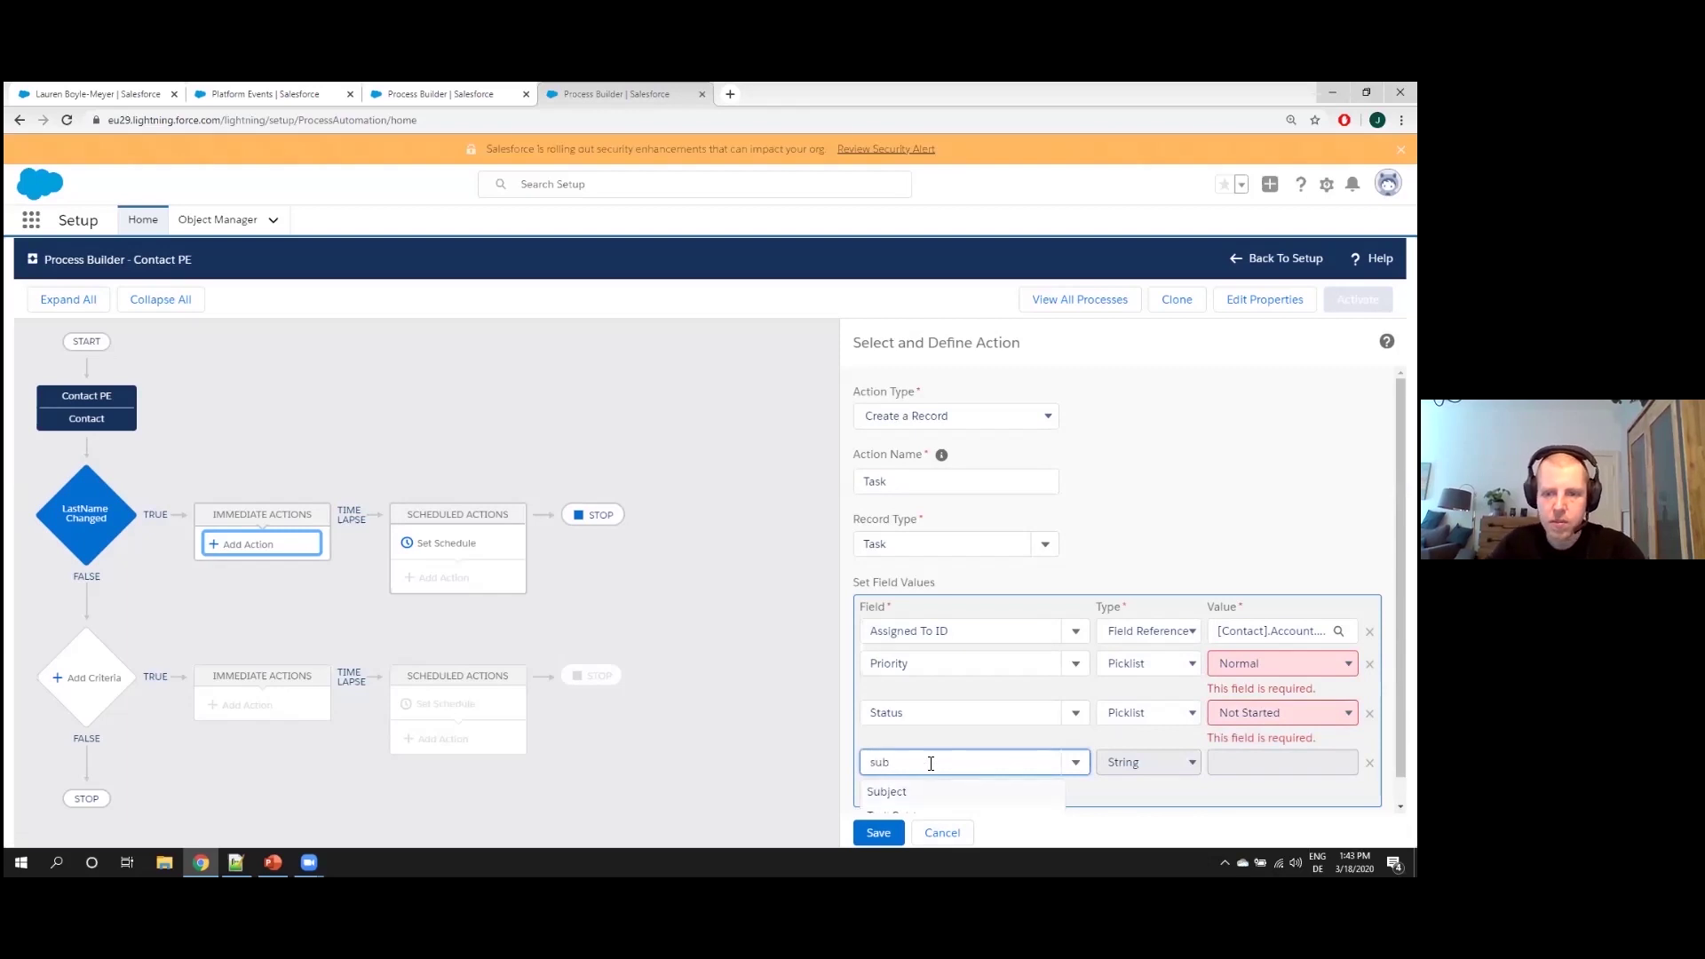
{"action": "left_click", "coordinate": [888, 791]}
{"action": "left_click", "coordinate": [1145, 762]}
{"action": "left_click", "coordinate": [1145, 762]}
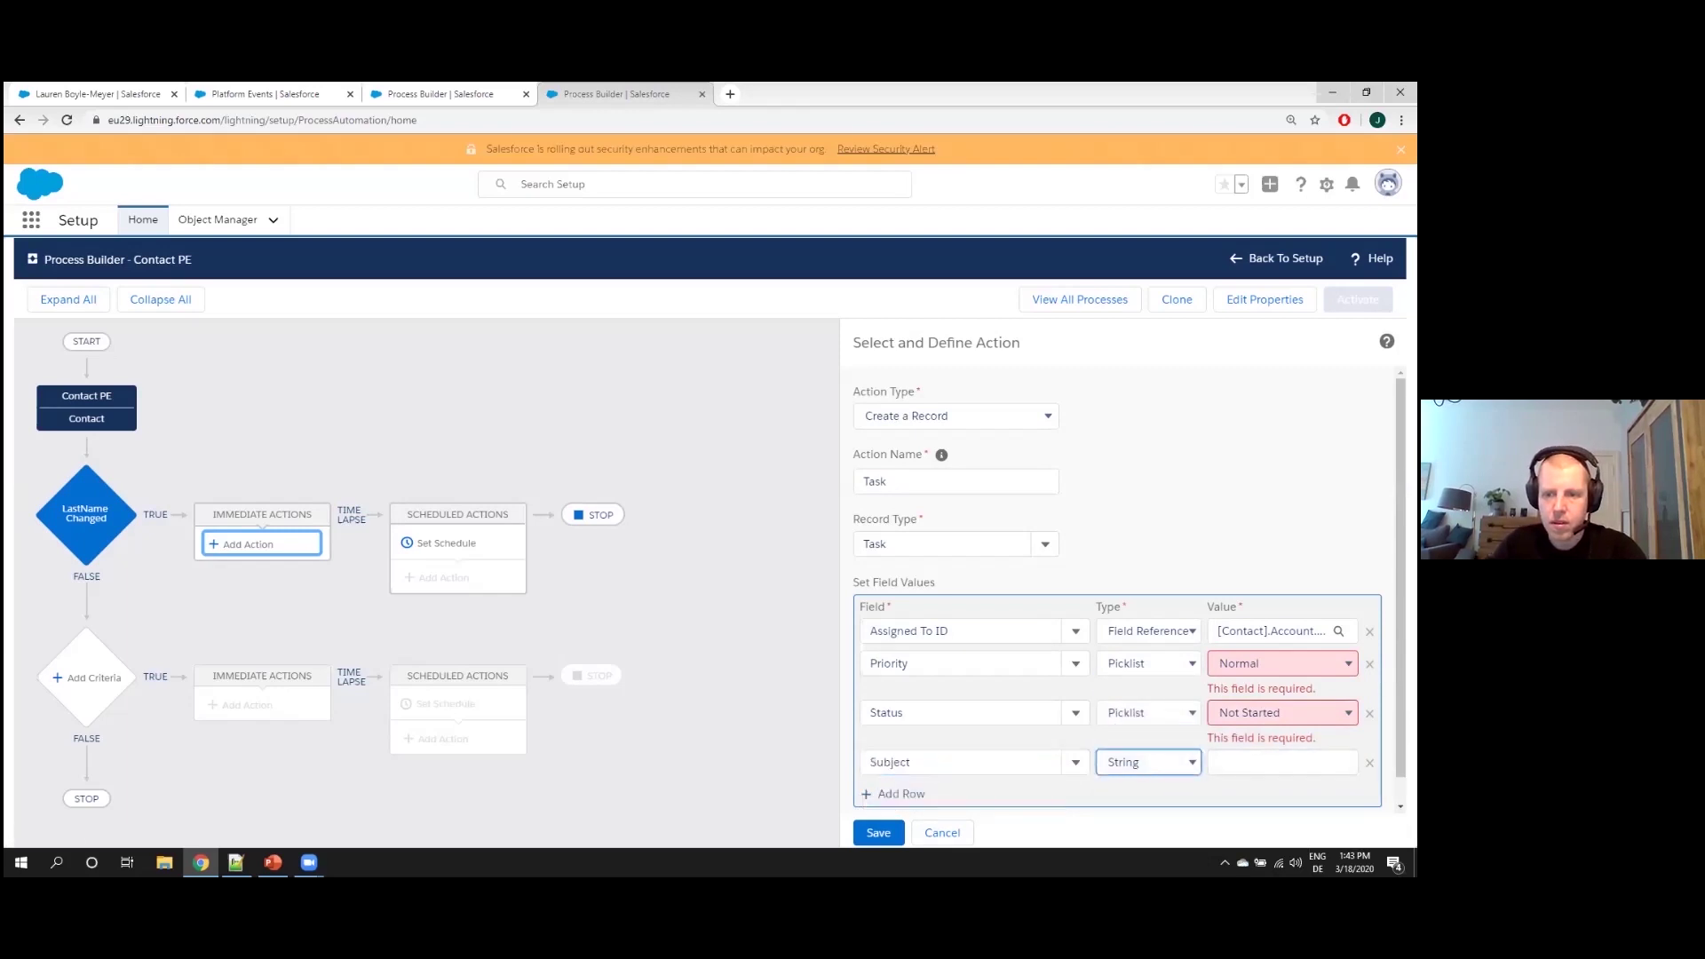
{"action": "left_click", "coordinate": [1282, 761]}
{"action": "type", "text": "Changed LastName"}
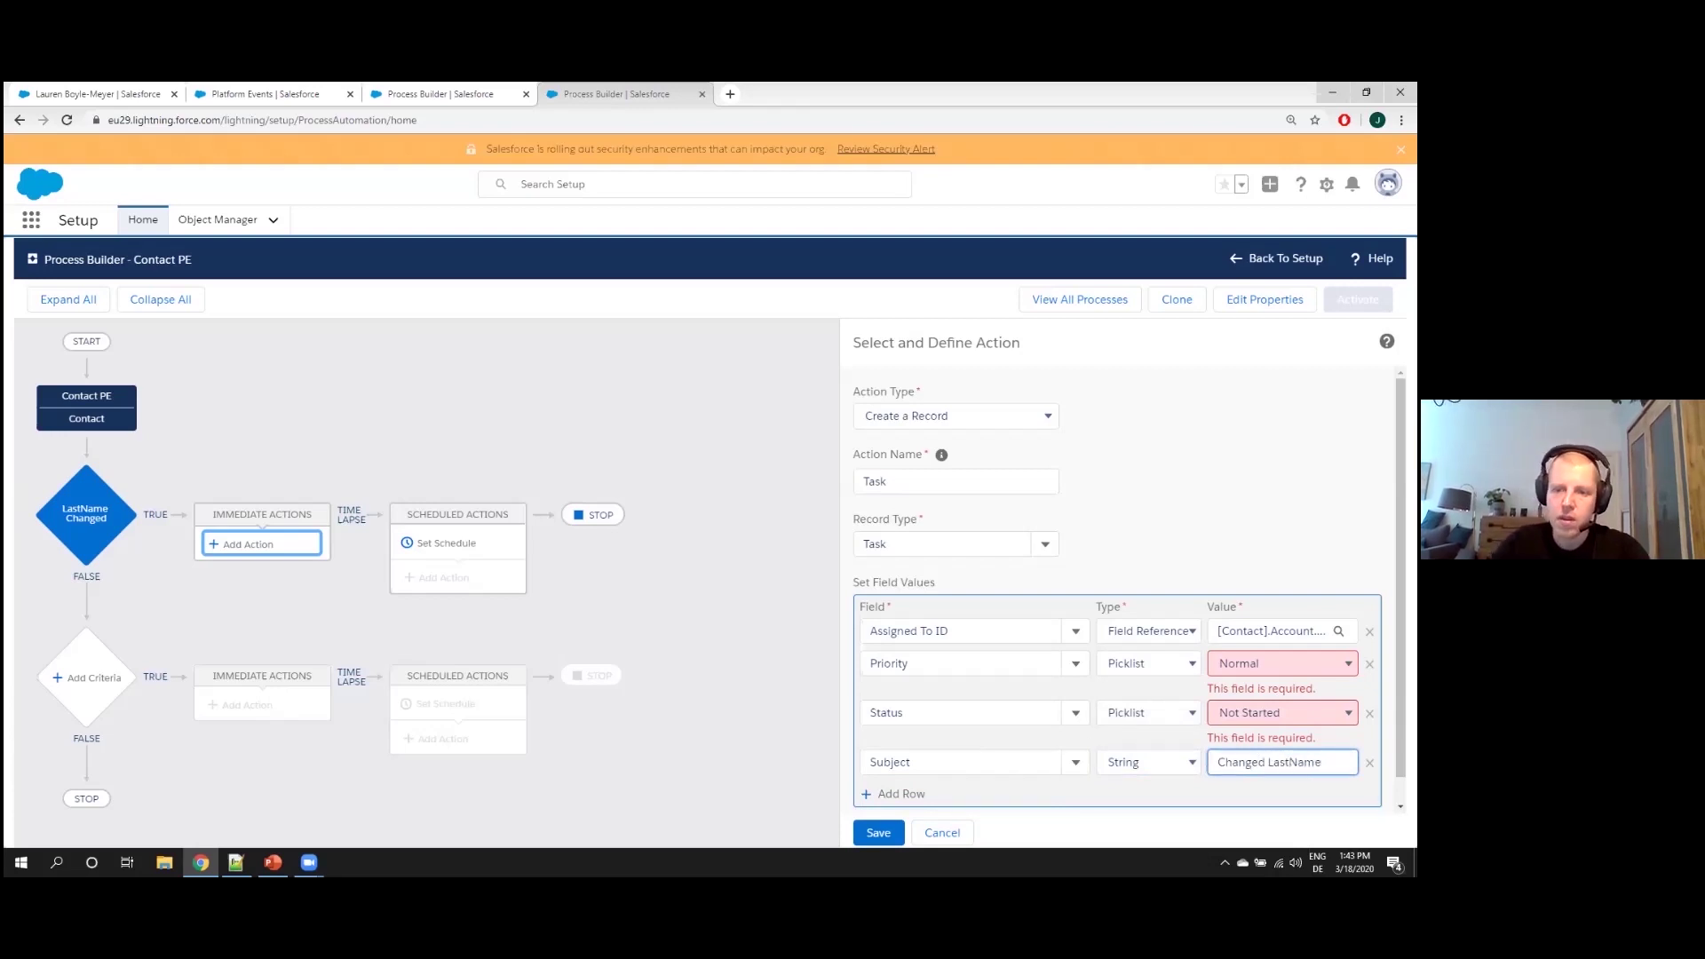
Add a Due Date Only field value to the task with the formula TODAY()+7
{"action": "scroll", "coordinate": [950, 658], "scroll_direction": "down", "scroll_amount": 1}
{"action": "scroll", "coordinate": [950, 658], "scroll_direction": "down", "scroll_amount": 1}
{"action": "left_click", "coordinate": [920, 767]}
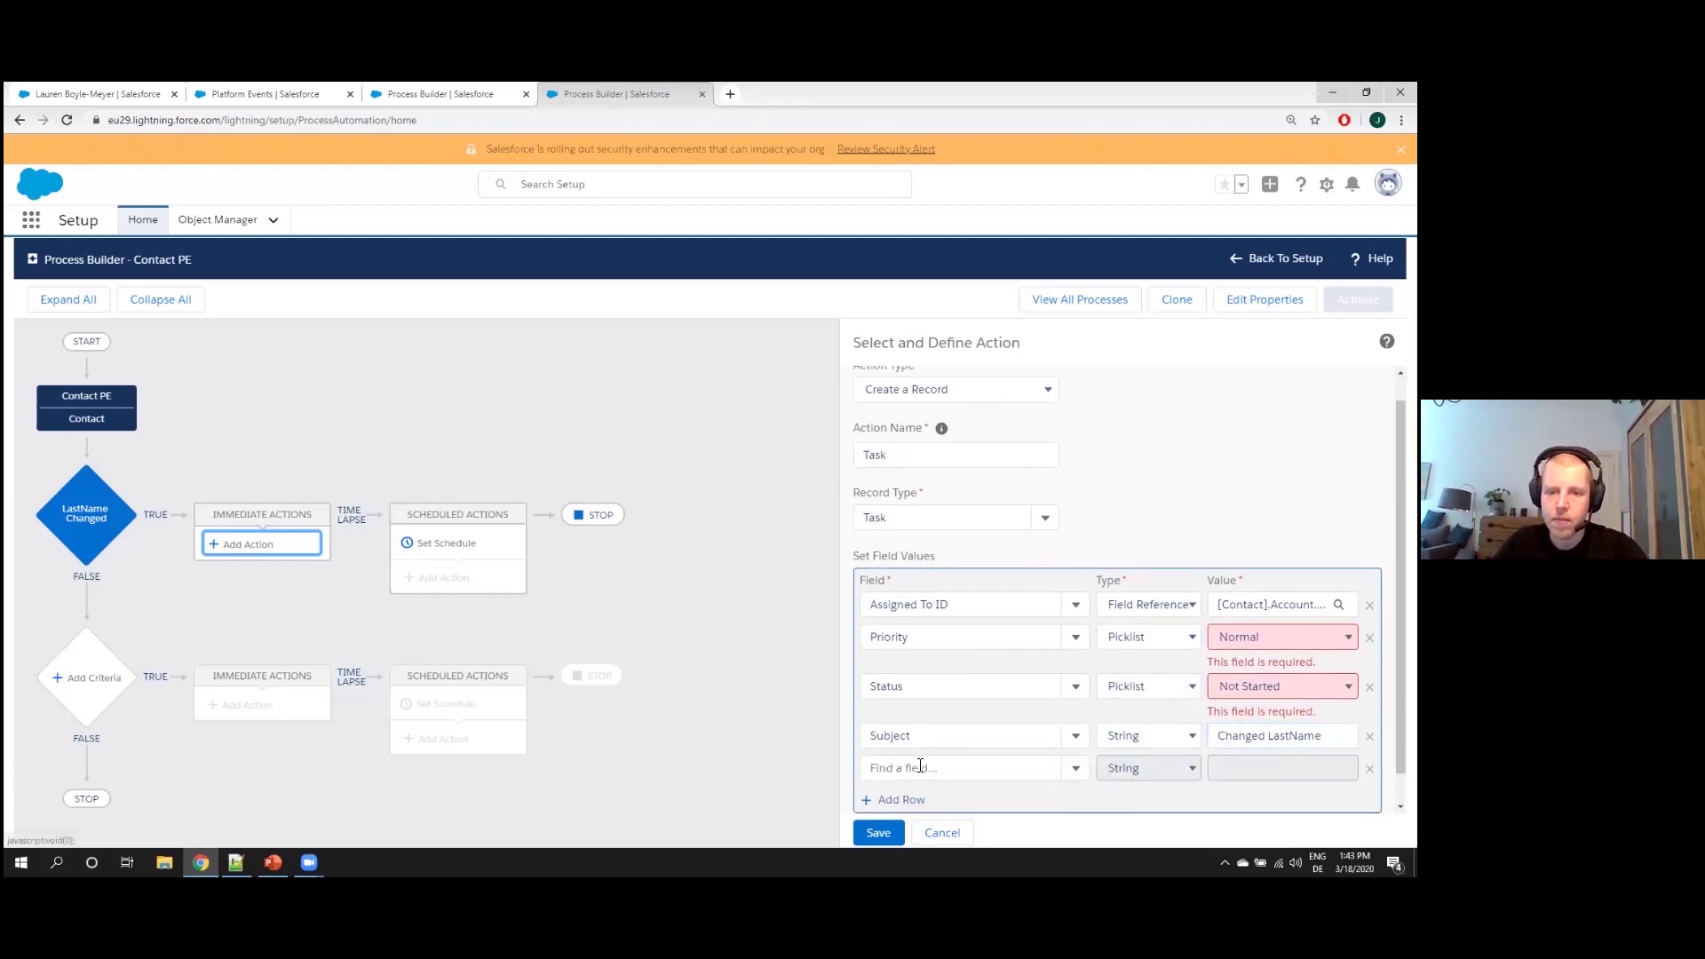
{"action": "left_click", "coordinate": [920, 766]}
{"action": "left_click", "coordinate": [904, 797]}
{"action": "left_click", "coordinate": [1148, 767]}
{"action": "left_click", "coordinate": [1146, 731]}
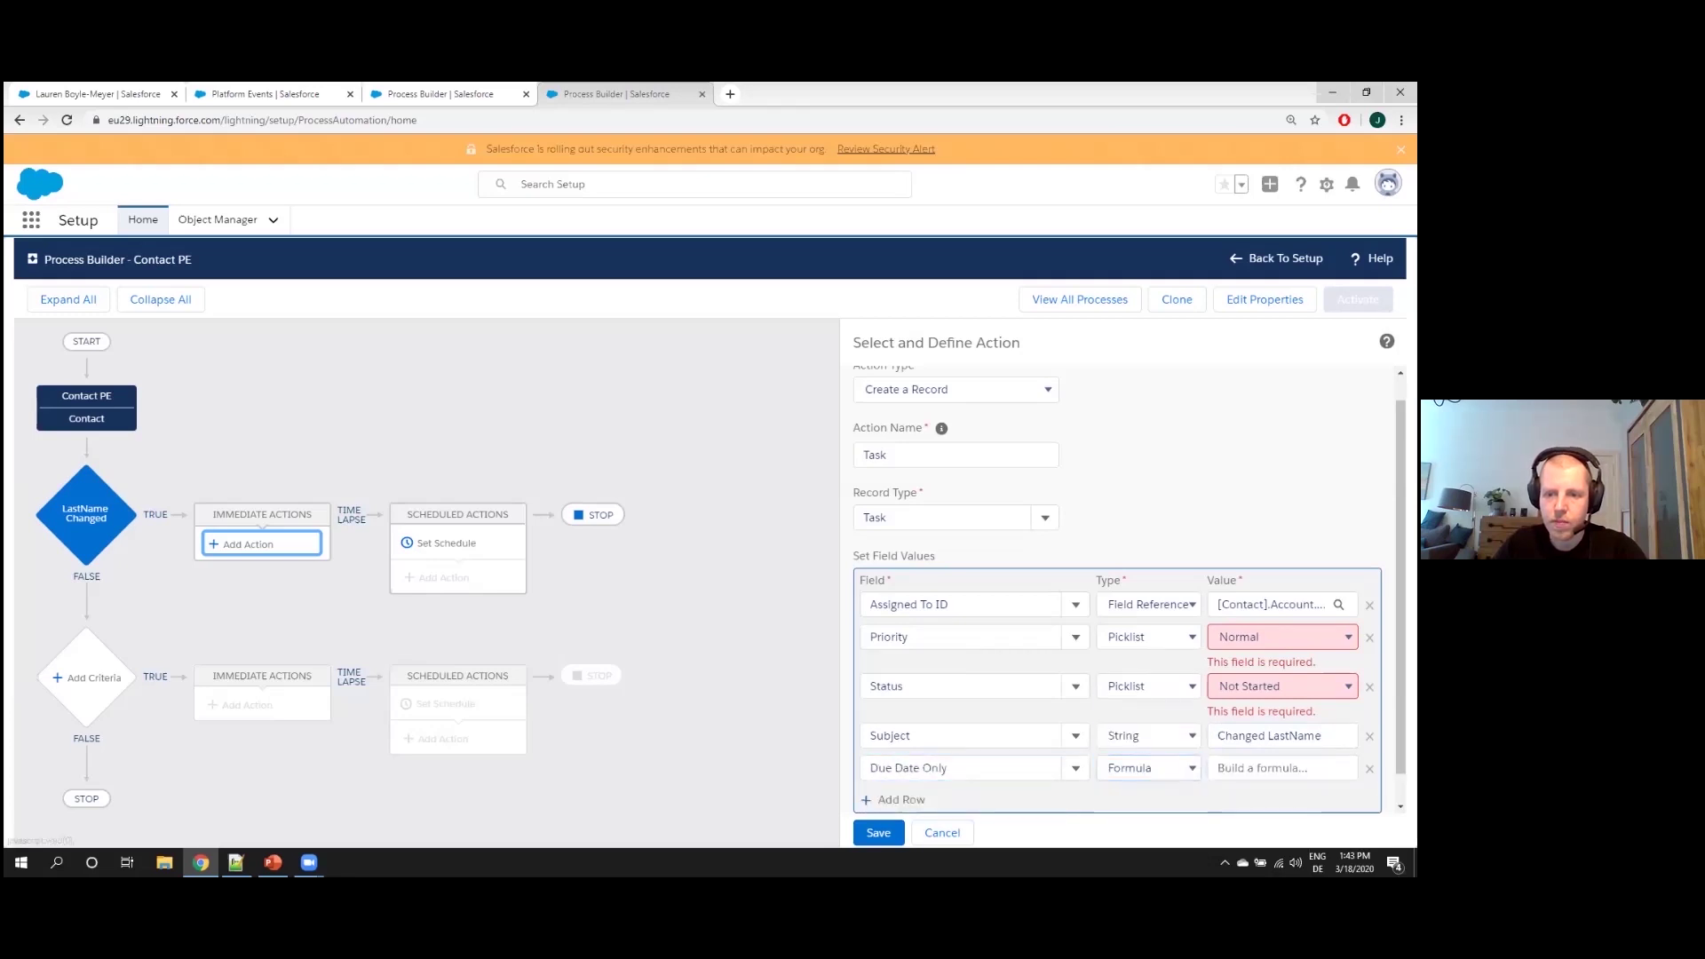
{"action": "left_click", "coordinate": [1006, 679]}
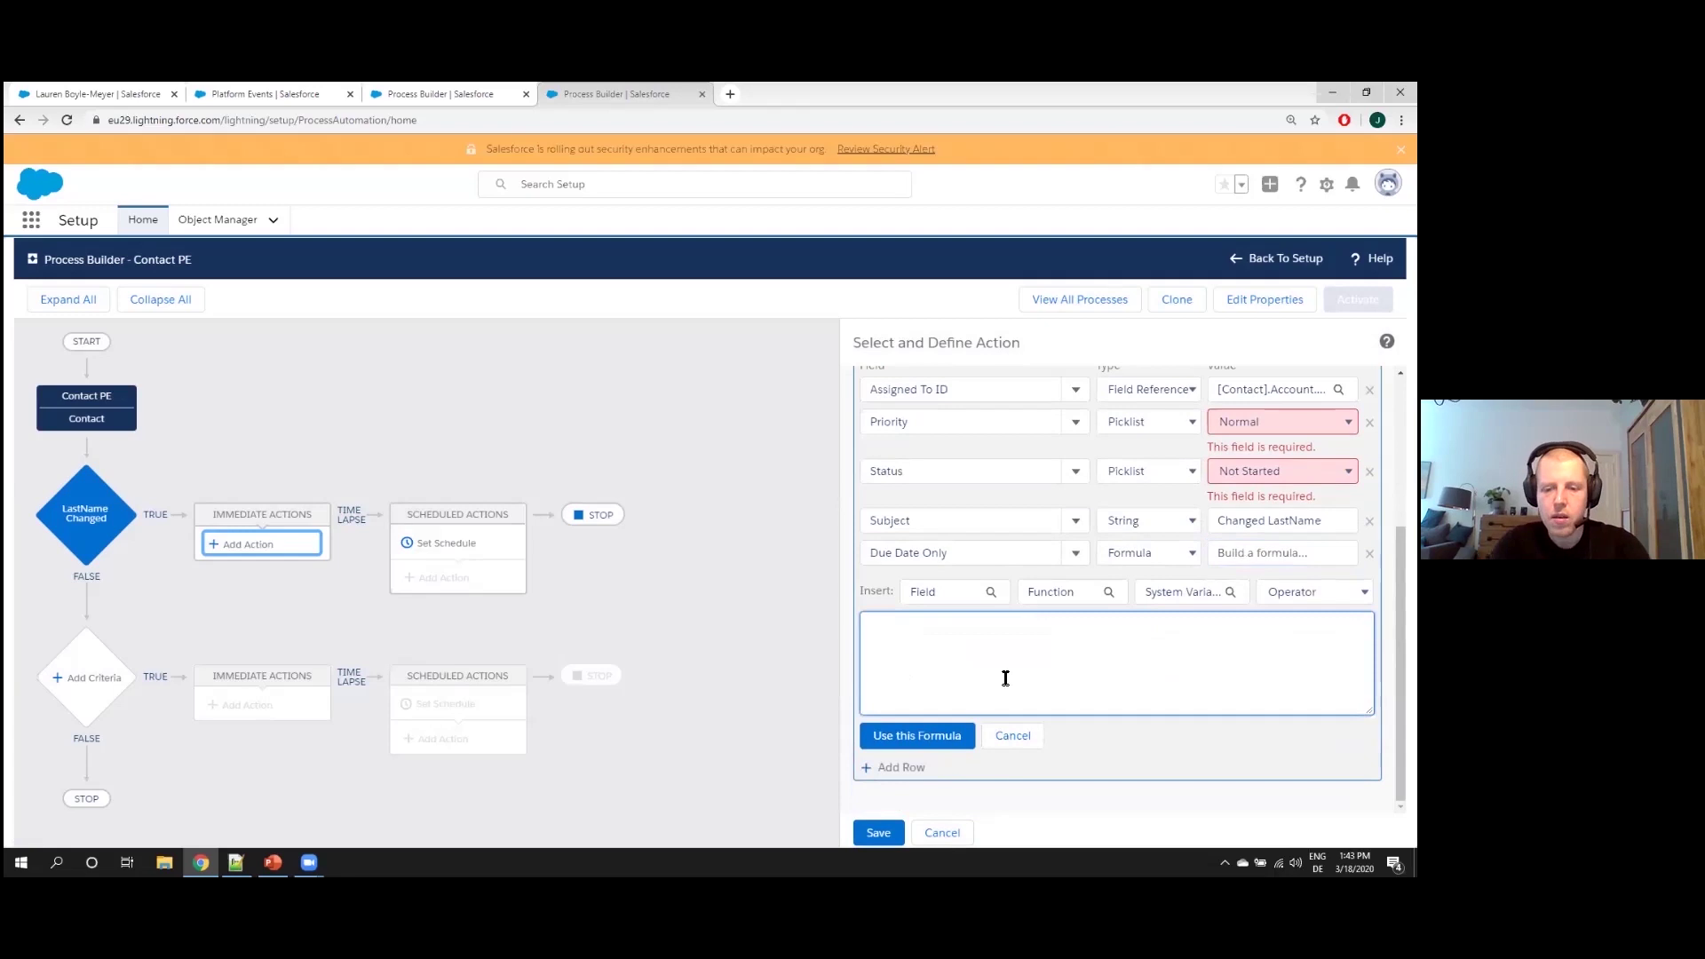
{"action": "type", "text": "TODAY()+7"}
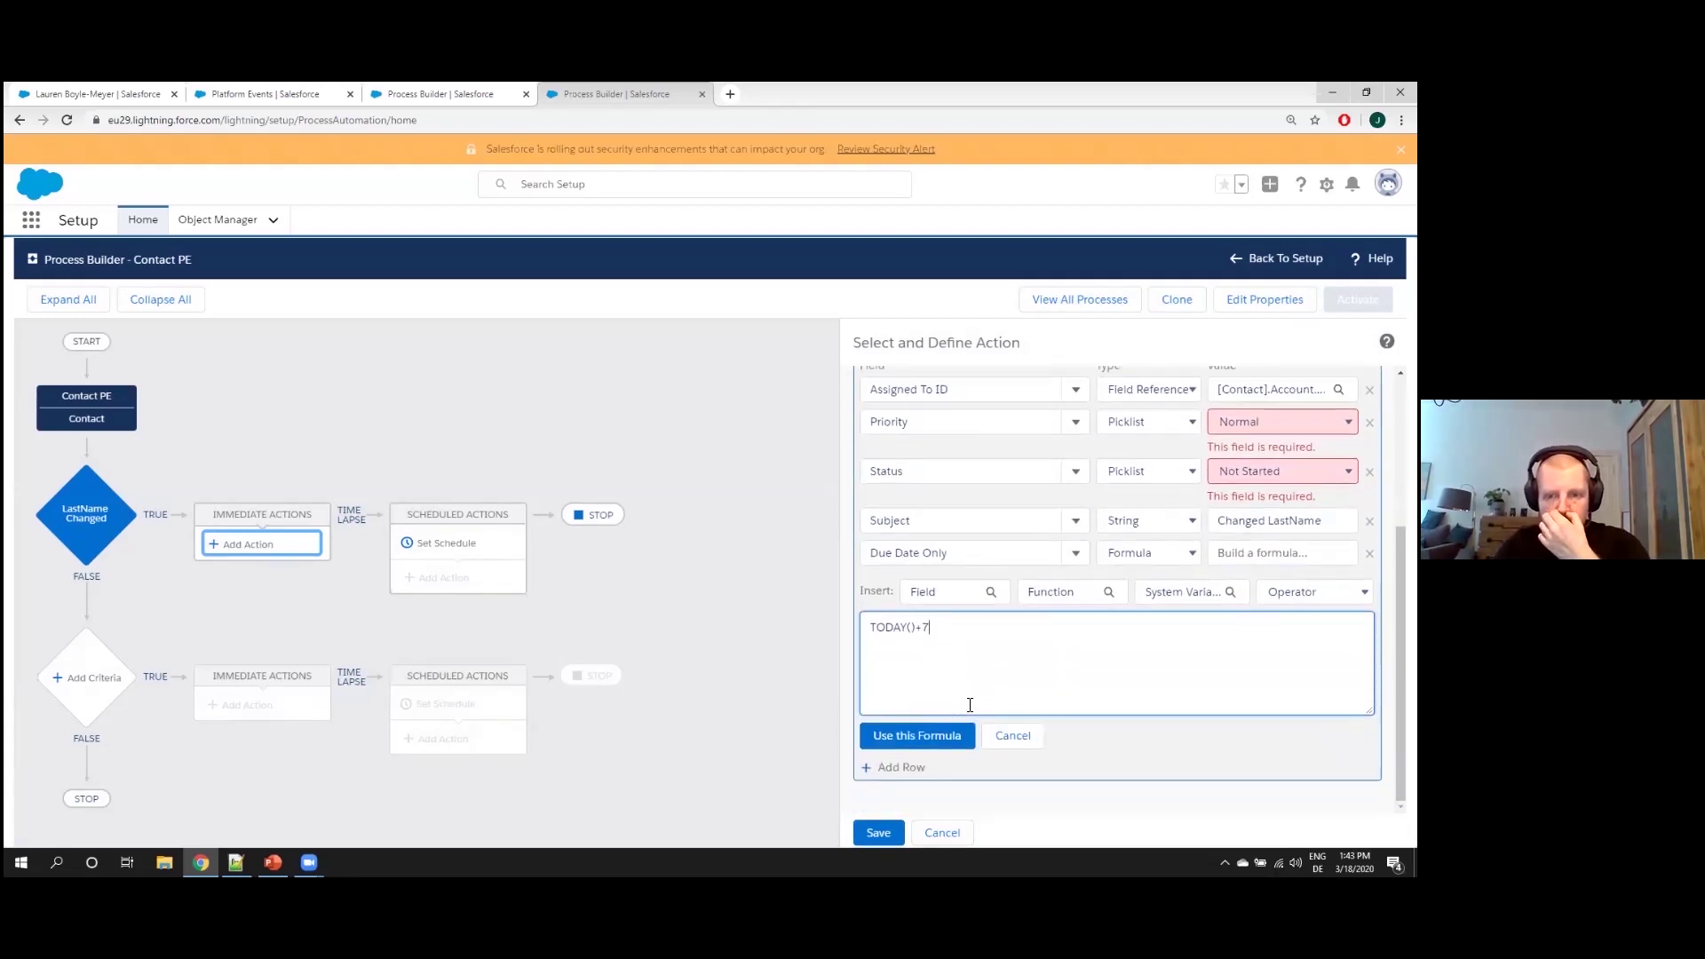
{"action": "left_click", "coordinate": [927, 736]}
Add a Name ID field value to the task as an Event Reference to RecordId, and save the action
{"action": "left_click", "coordinate": [901, 768]}
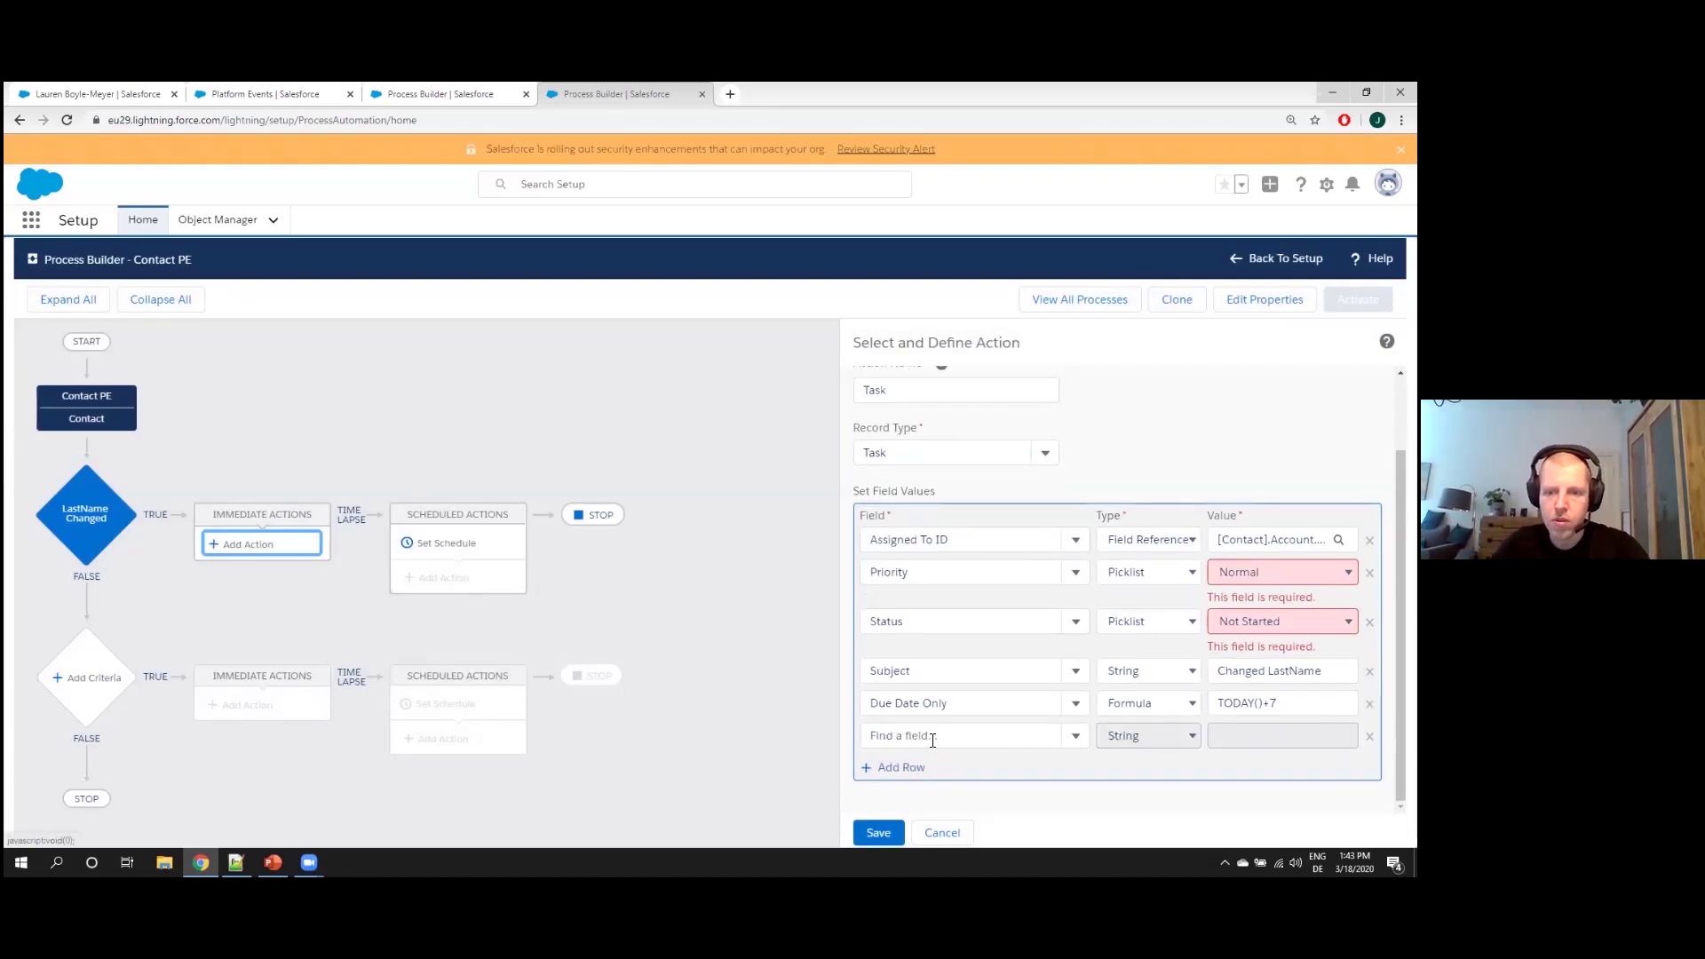
{"action": "left_click", "coordinate": [933, 736]}
{"action": "type", "text": "name"}
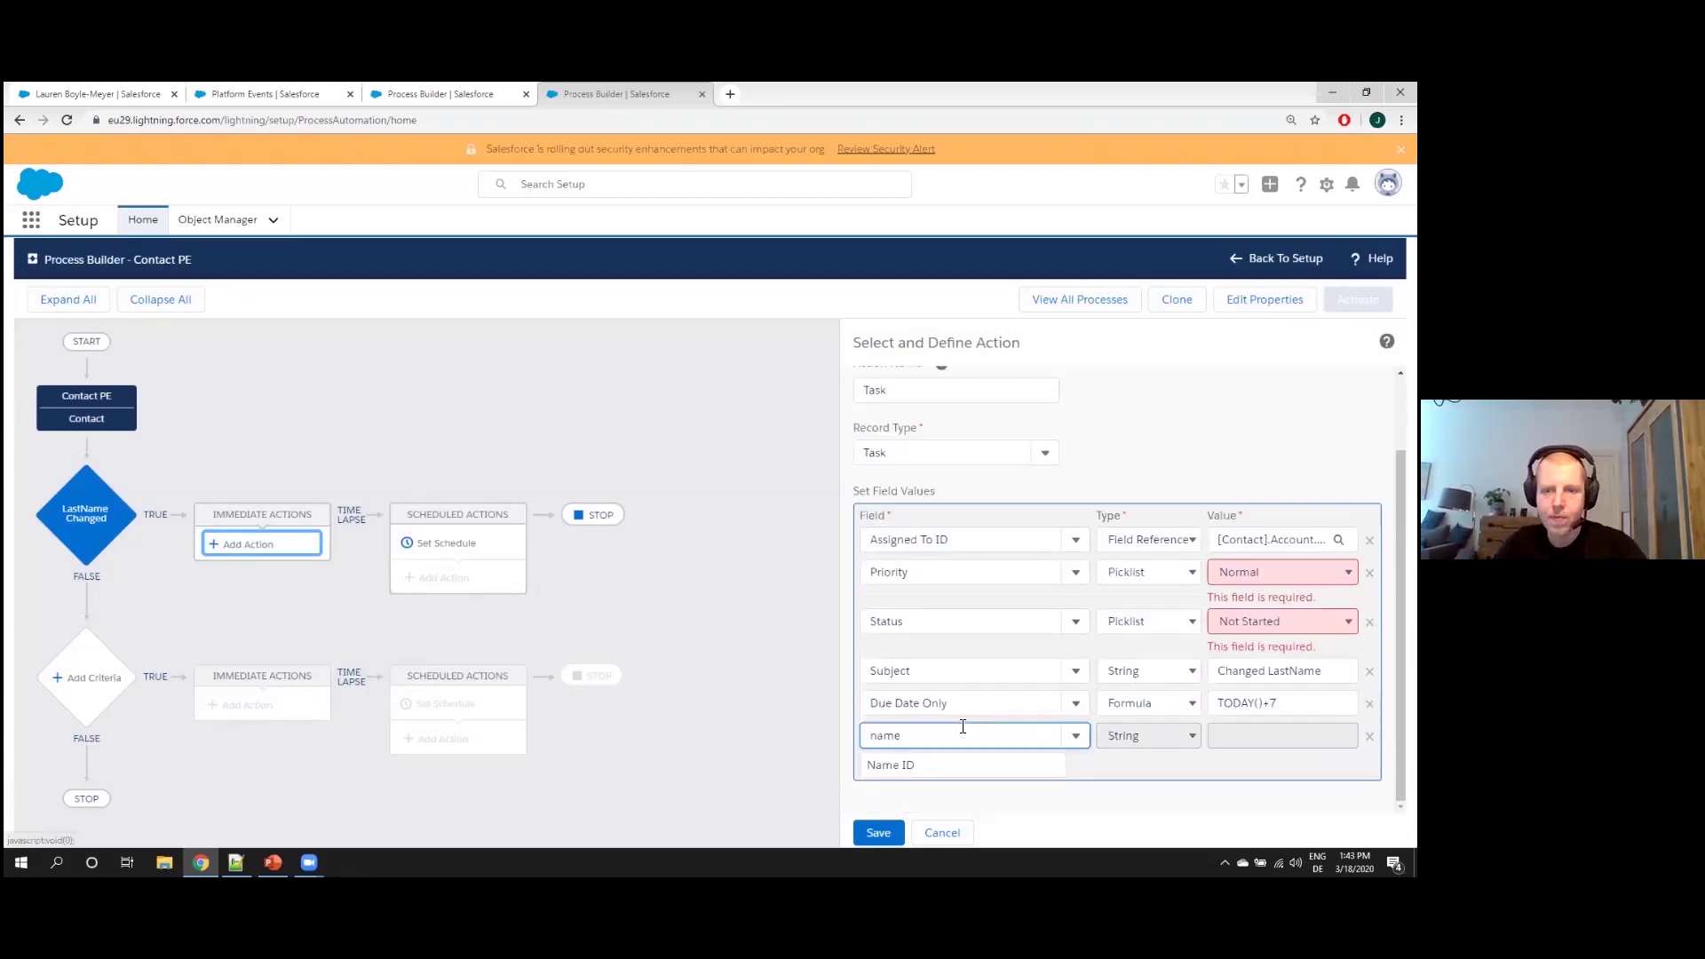
{"action": "left_click", "coordinate": [912, 763]}
{"action": "left_click", "coordinate": [1148, 735]}
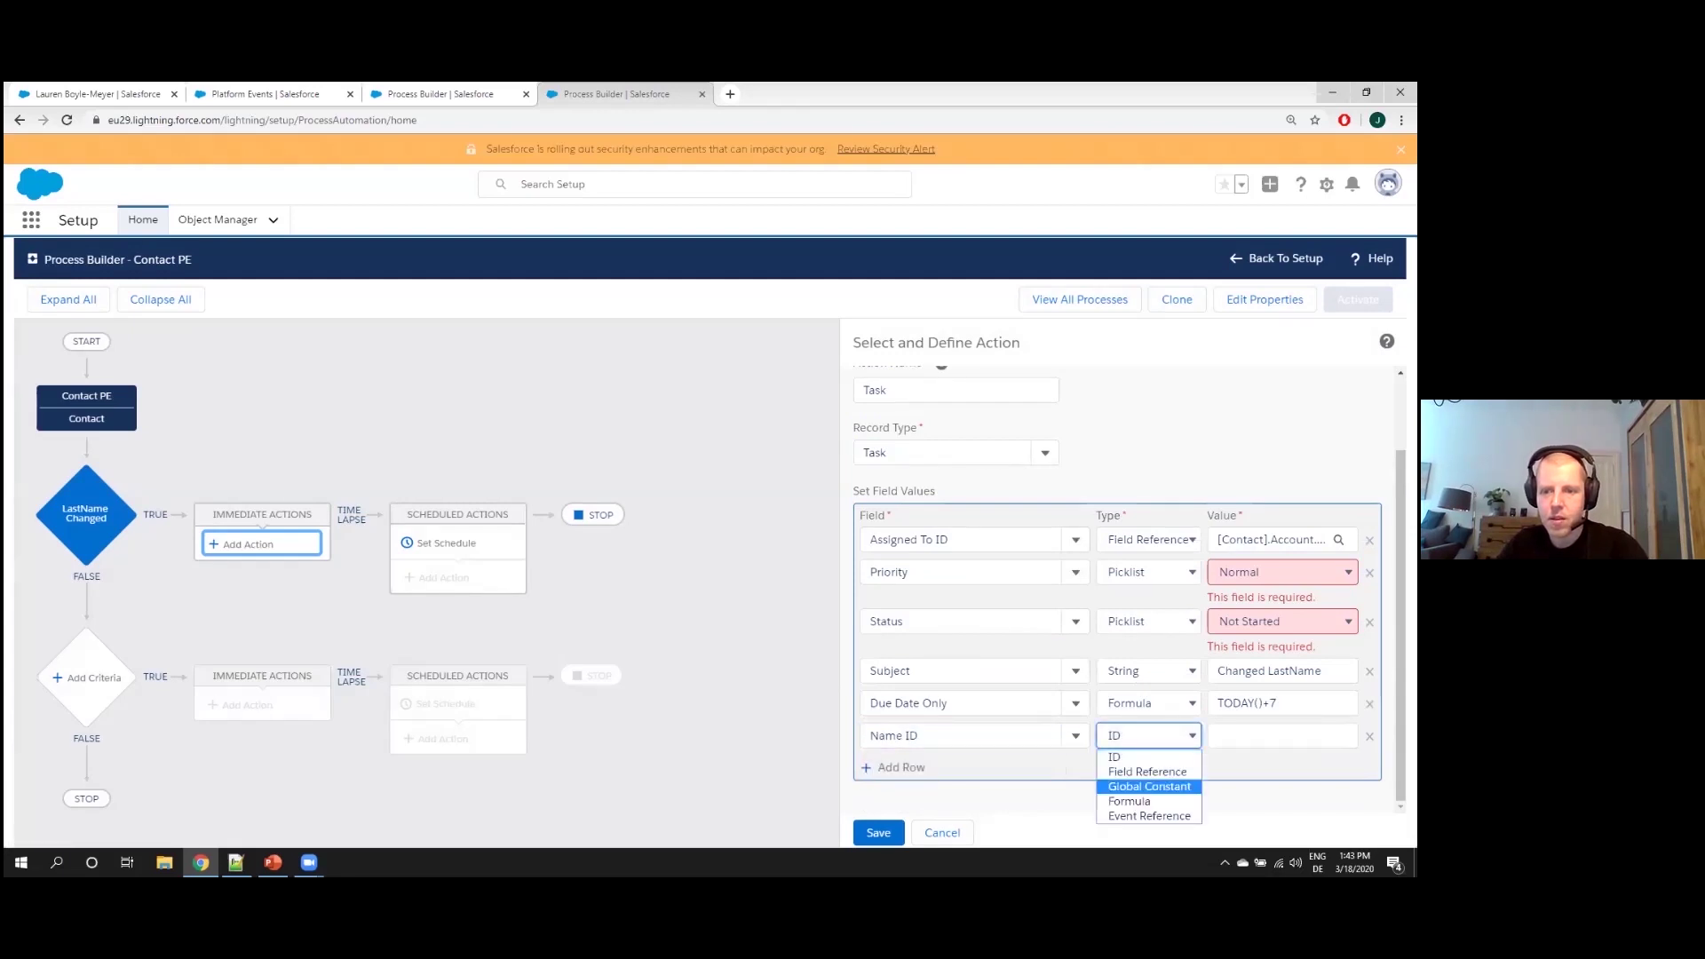
{"action": "key", "text": "Escape"}
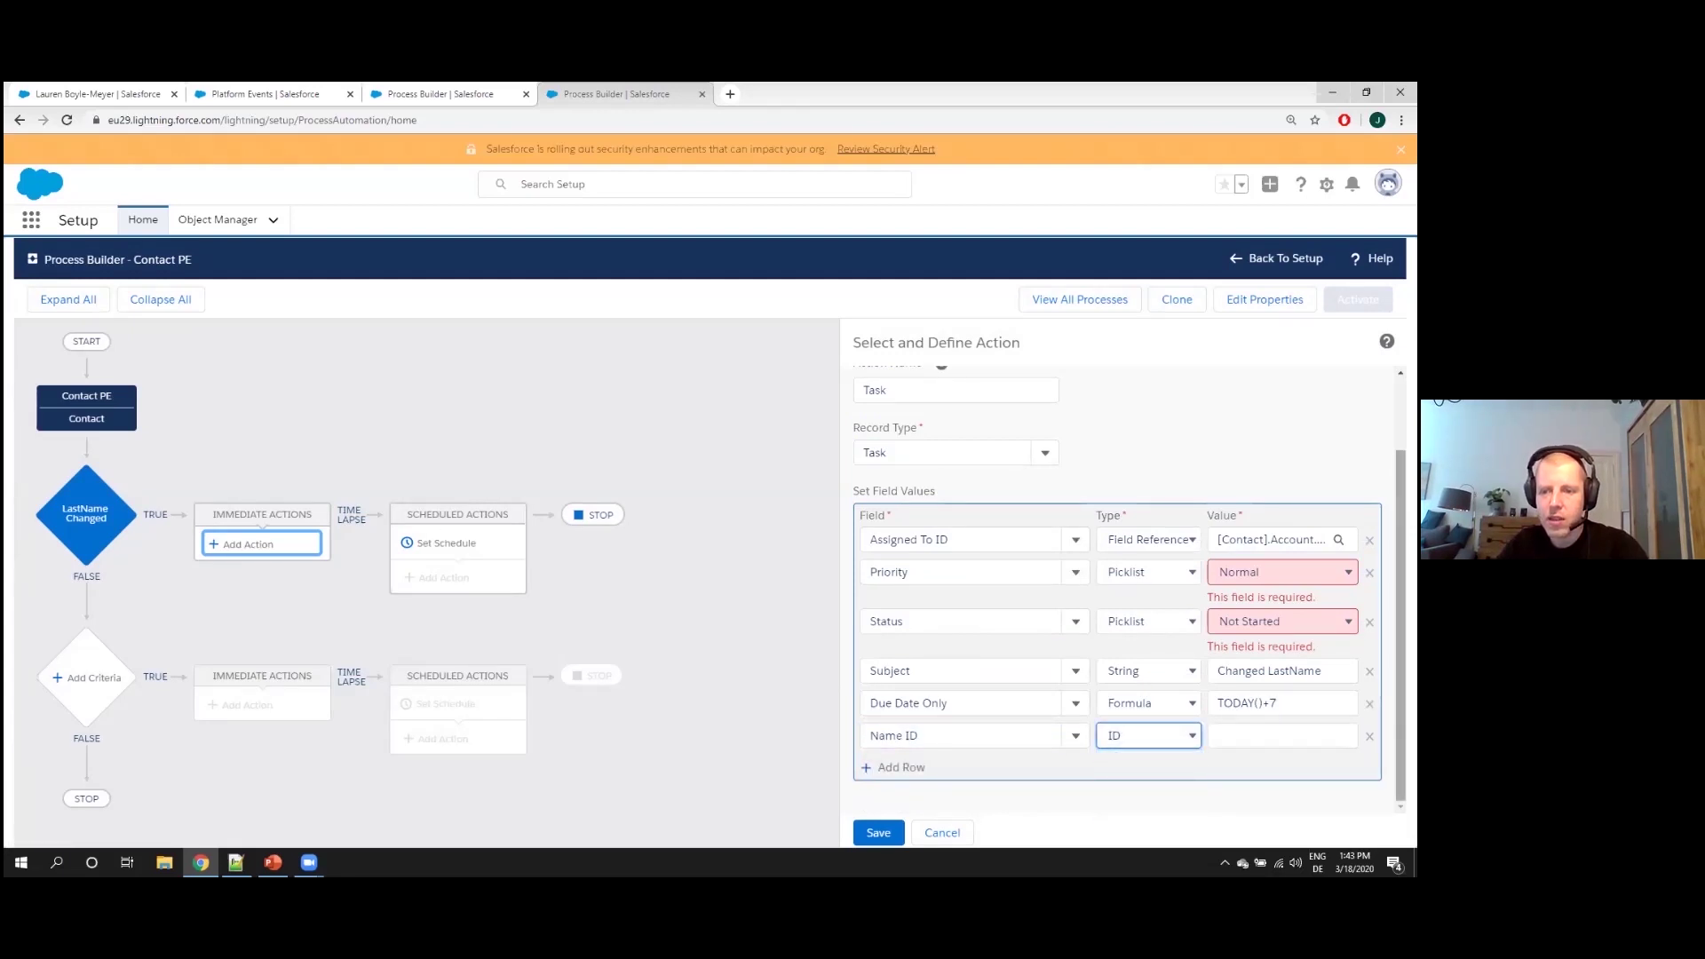
{"action": "key", "text": "alt+Down"}
{"action": "key", "text": "Down"}
{"action": "key", "text": "Down"}
{"action": "key", "text": "Down"}
{"action": "key", "text": "Down"}
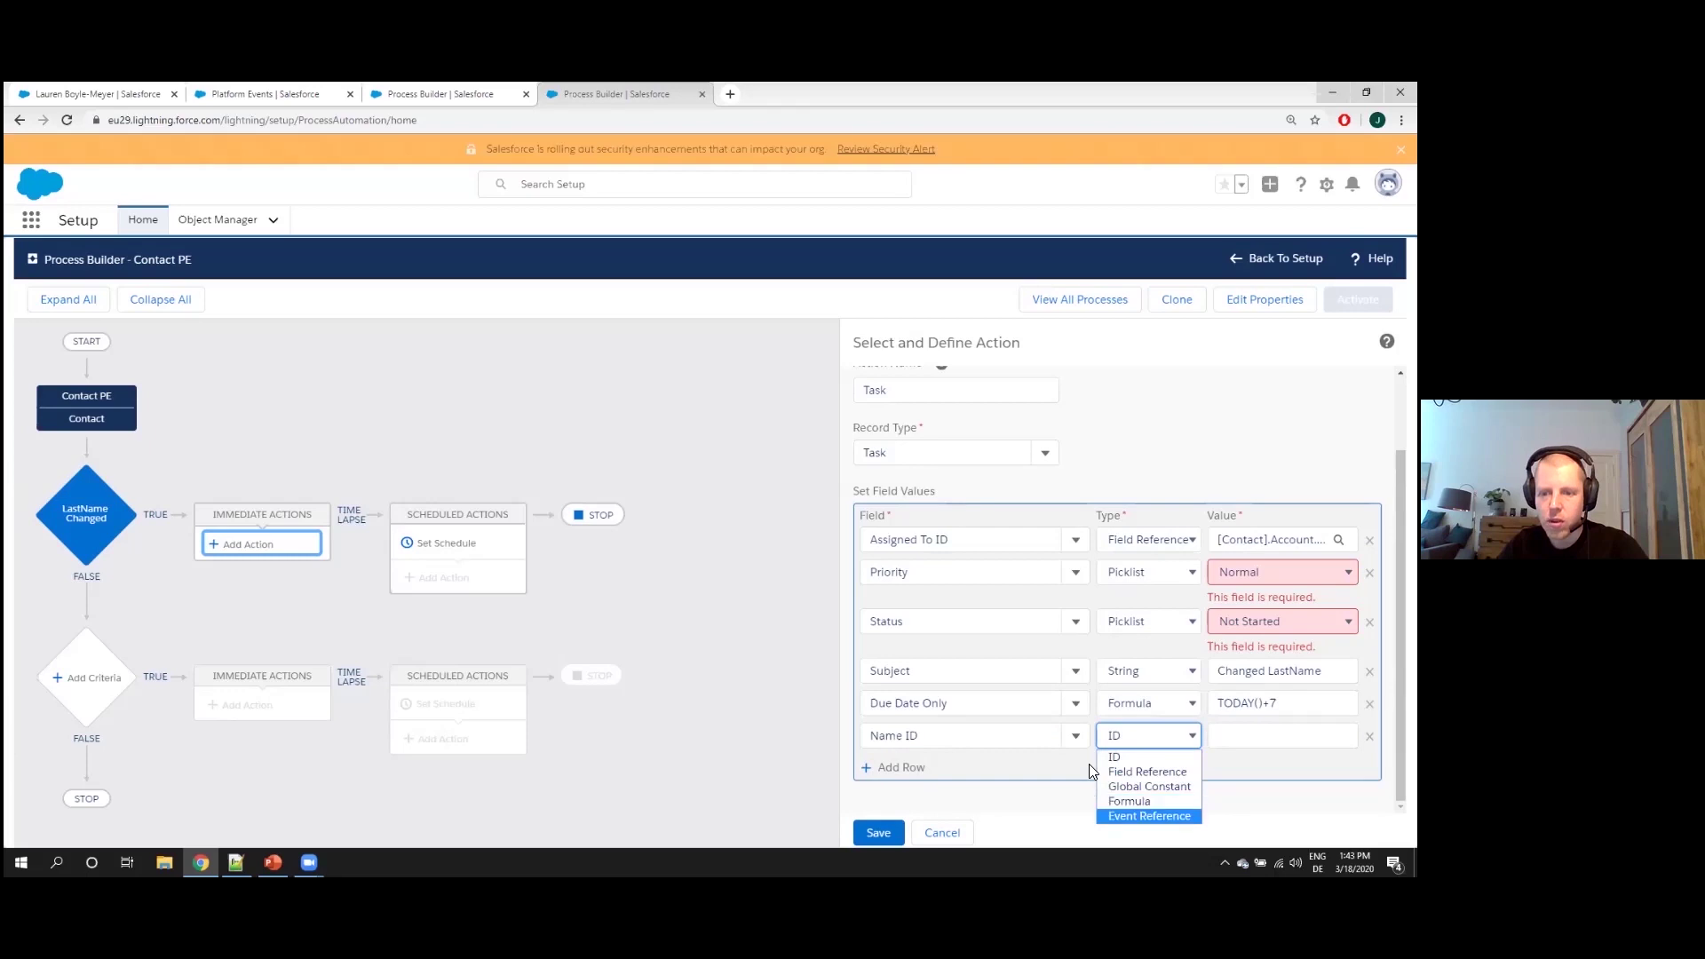
{"action": "key", "text": "Return"}
{"action": "key", "text": "Tab"}
{"action": "key", "text": "alt+Down"}
{"action": "key", "text": "Down"}
{"action": "key", "text": "Down"}
{"action": "key", "text": "Down"}
{"action": "key", "text": "Down"}
{"action": "key", "text": "Up"}
{"action": "key", "text": "Up"}
{"action": "key", "text": "Down"}
{"action": "key", "text": "Return"}
{"action": "key", "text": "Return"}
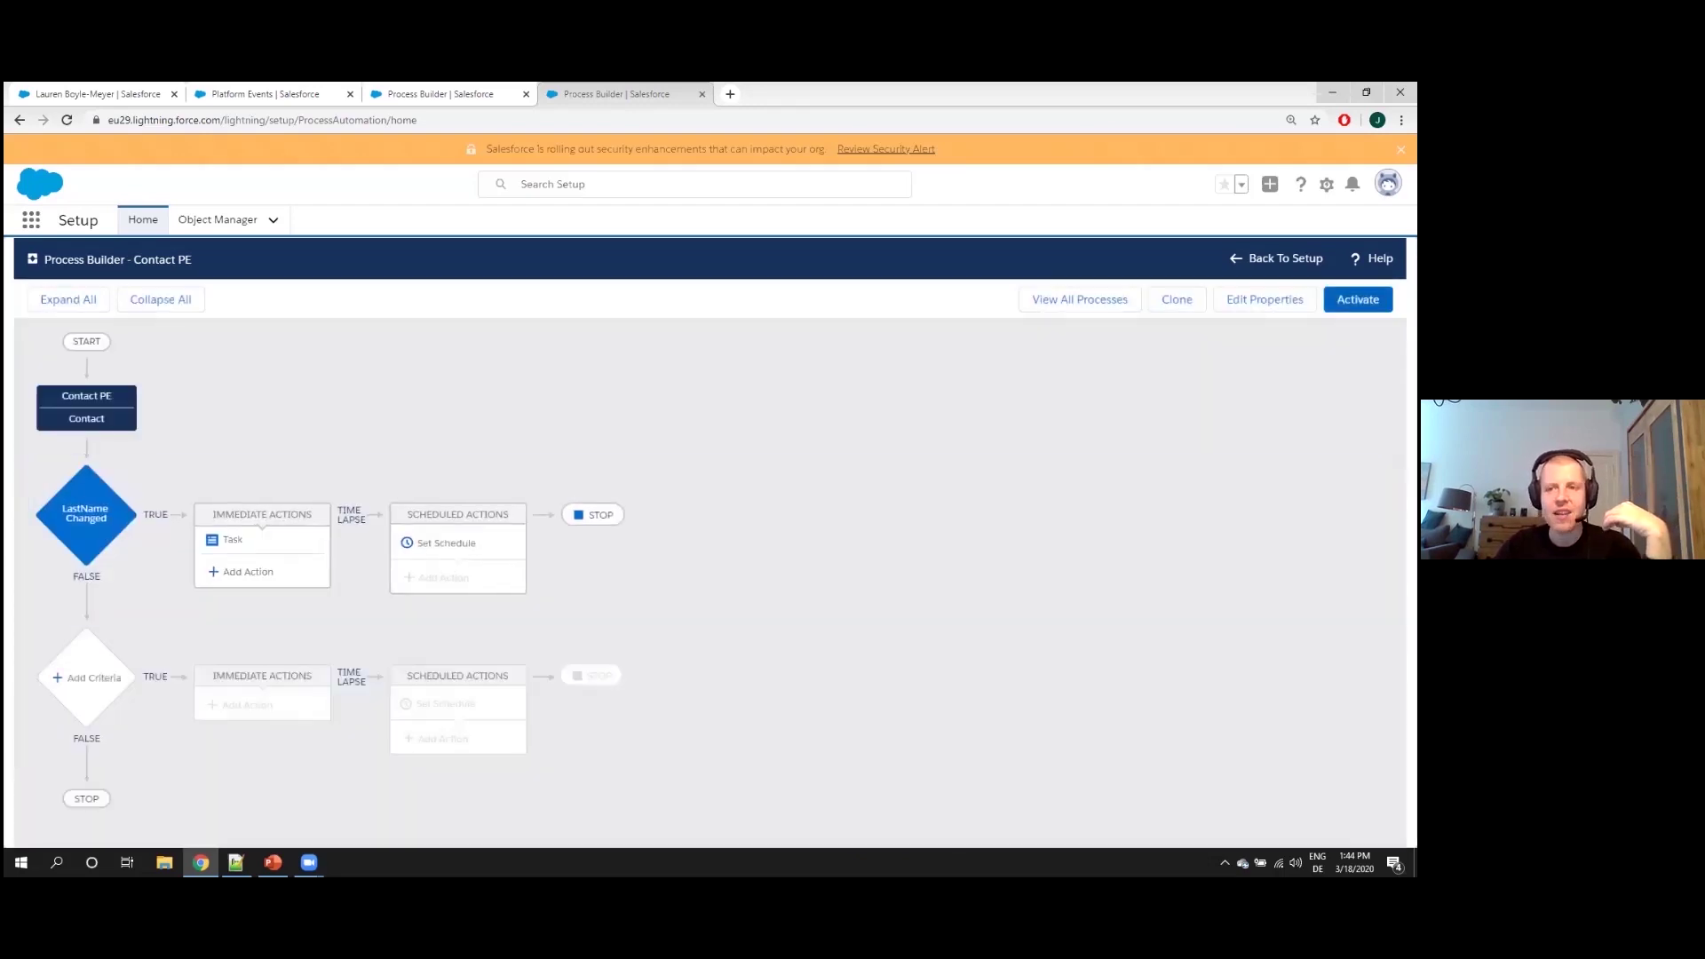
Activate the Contact PE process and confirm the activation
{"action": "left_click", "coordinate": [1357, 300]}
{"action": "left_click", "coordinate": [945, 627]}
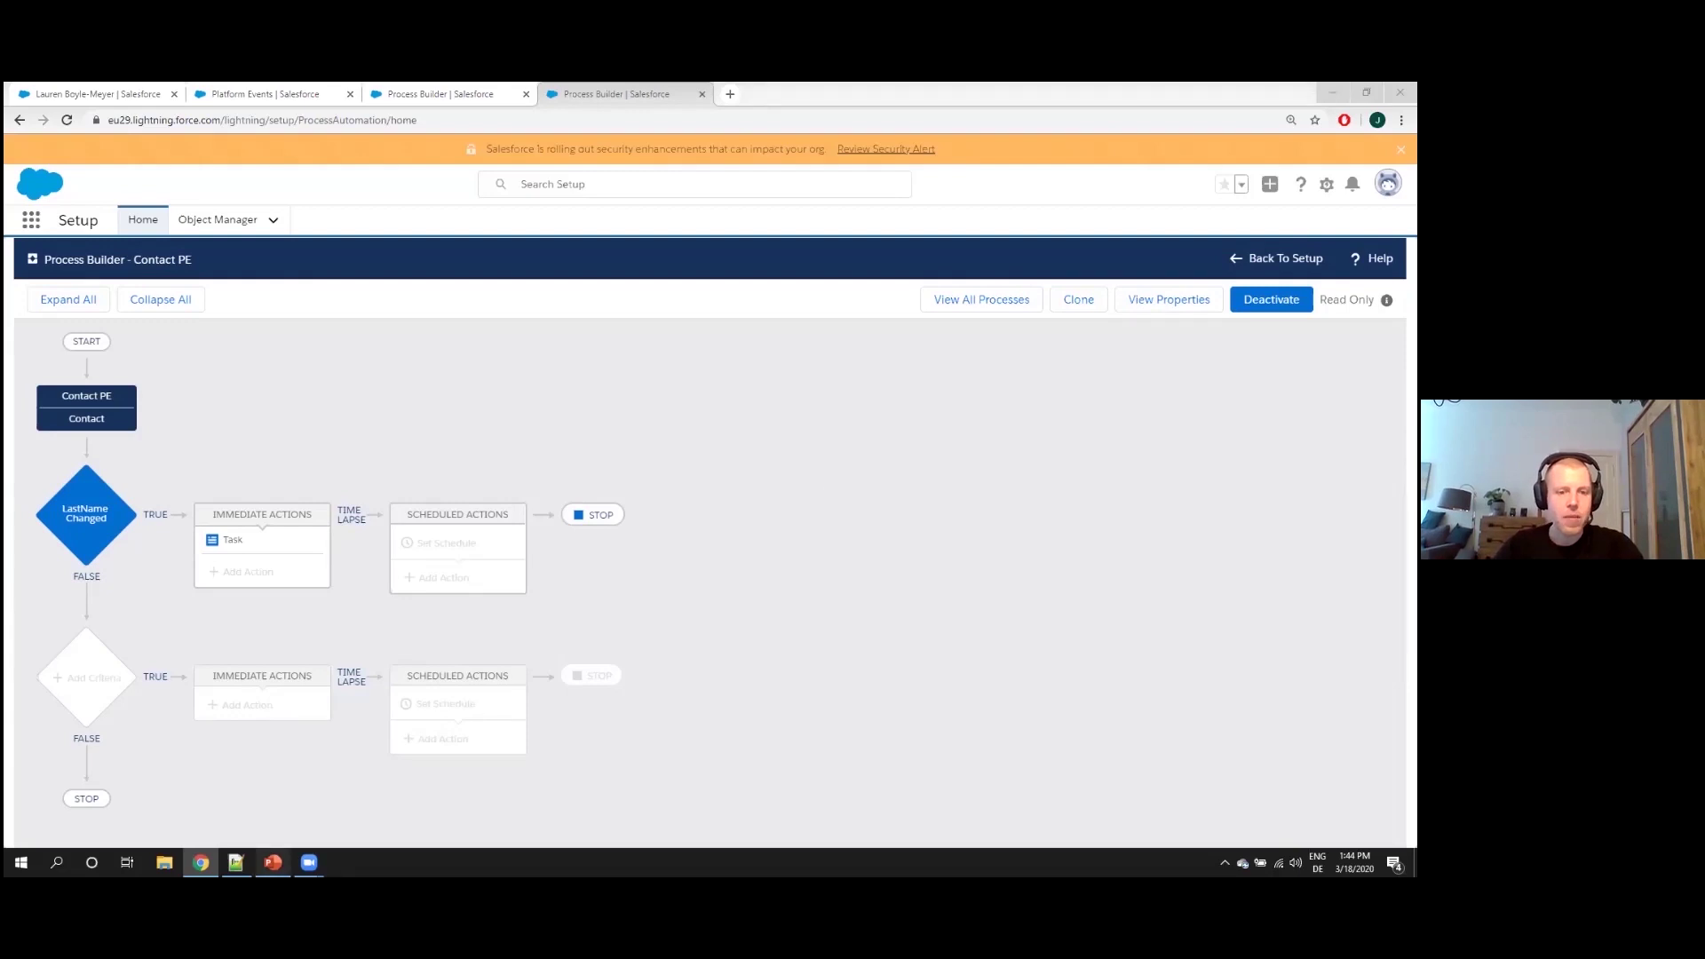
Switch to PowerPoint, review the Live Demo: Implementation slide in the slide show, and return to the browser
{"action": "left_click", "coordinate": [274, 862]}
{"action": "left_click", "coordinate": [1255, 839]}
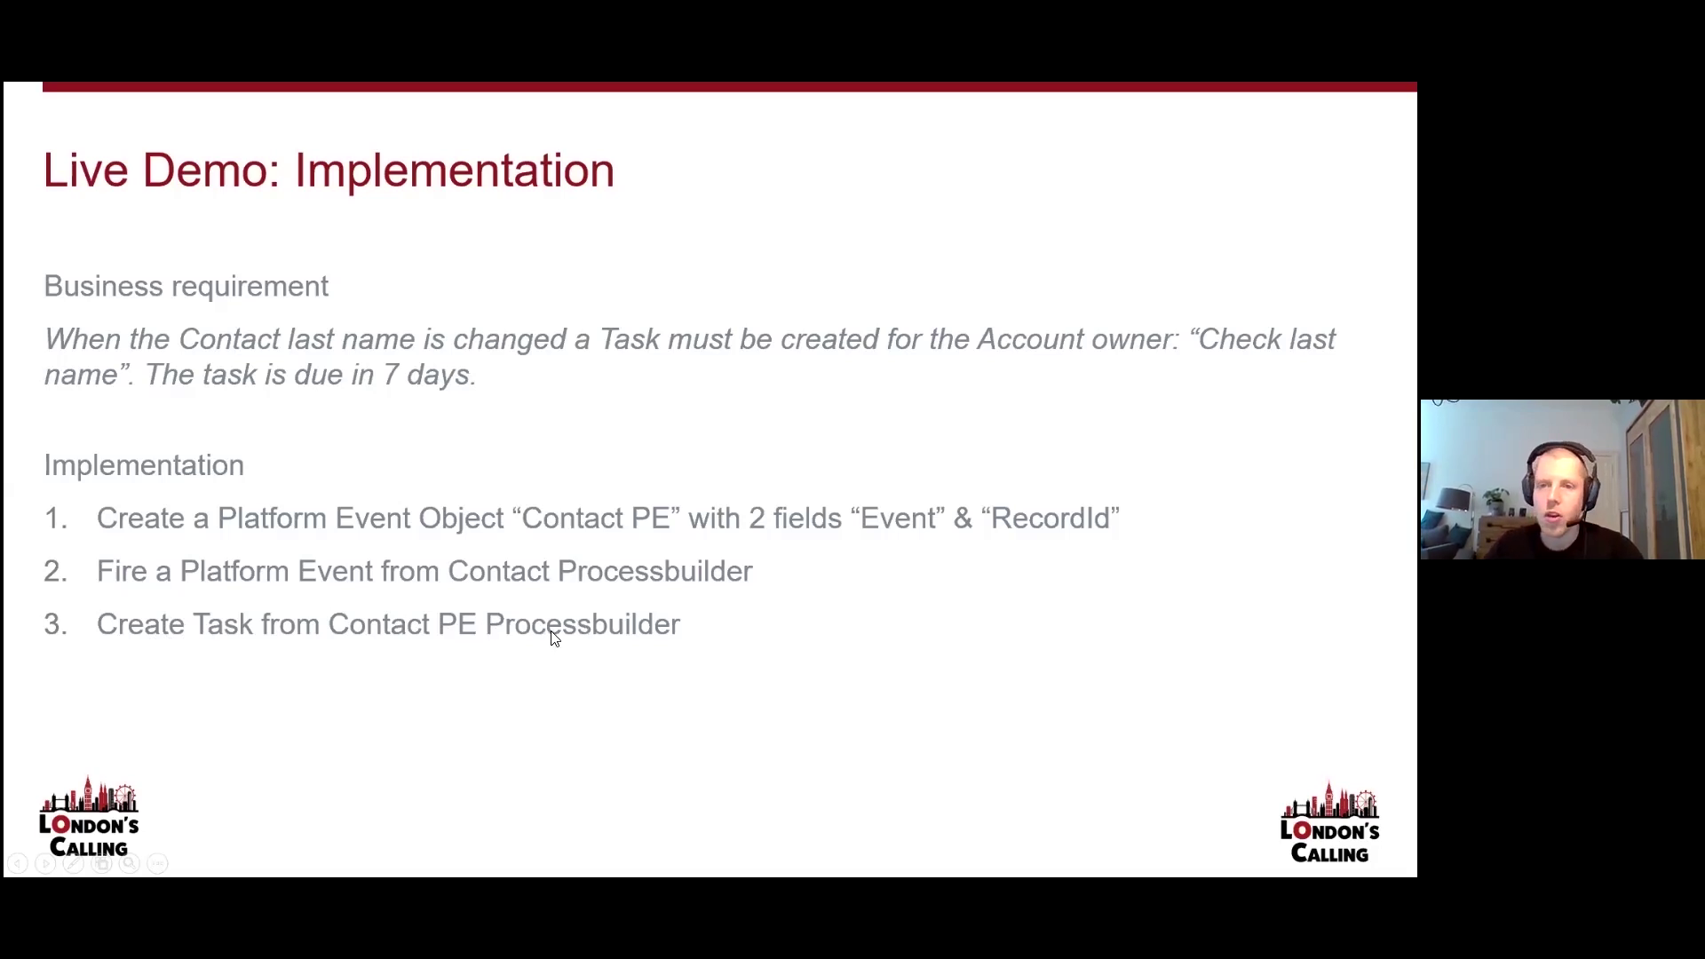
{"action": "key", "text": "alt+Tab"}
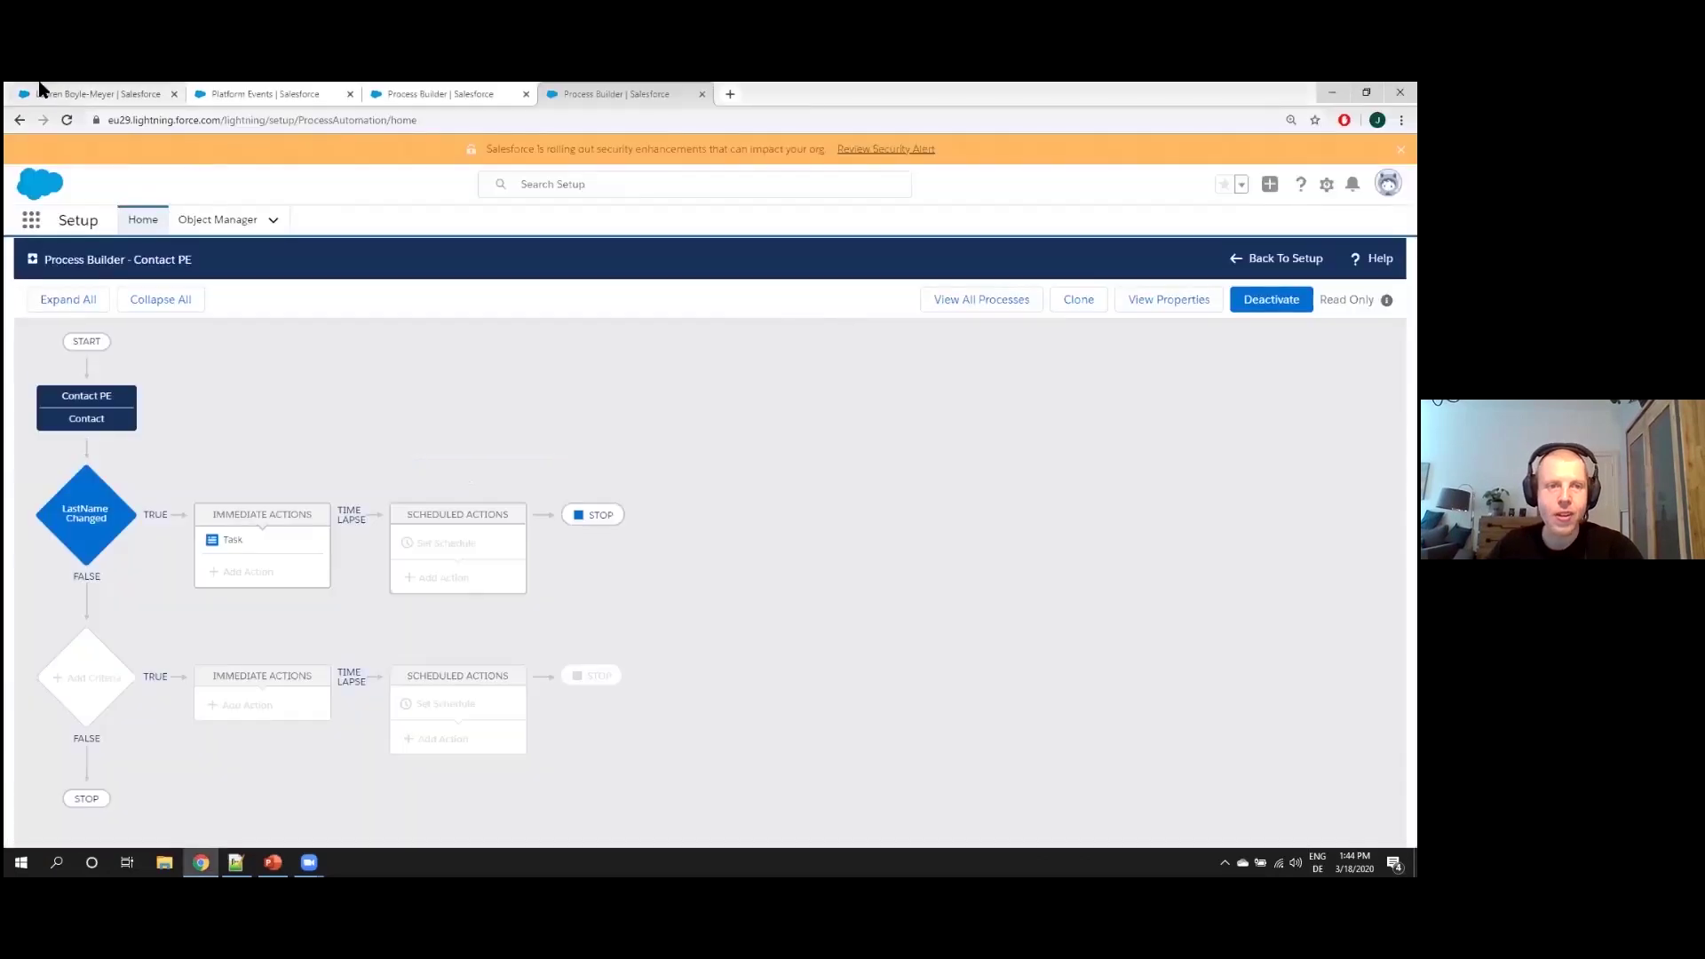
Append an s to the last name in the contact record's details, save, and refresh the activity timeline
{"action": "left_click", "coordinate": [40, 93]}
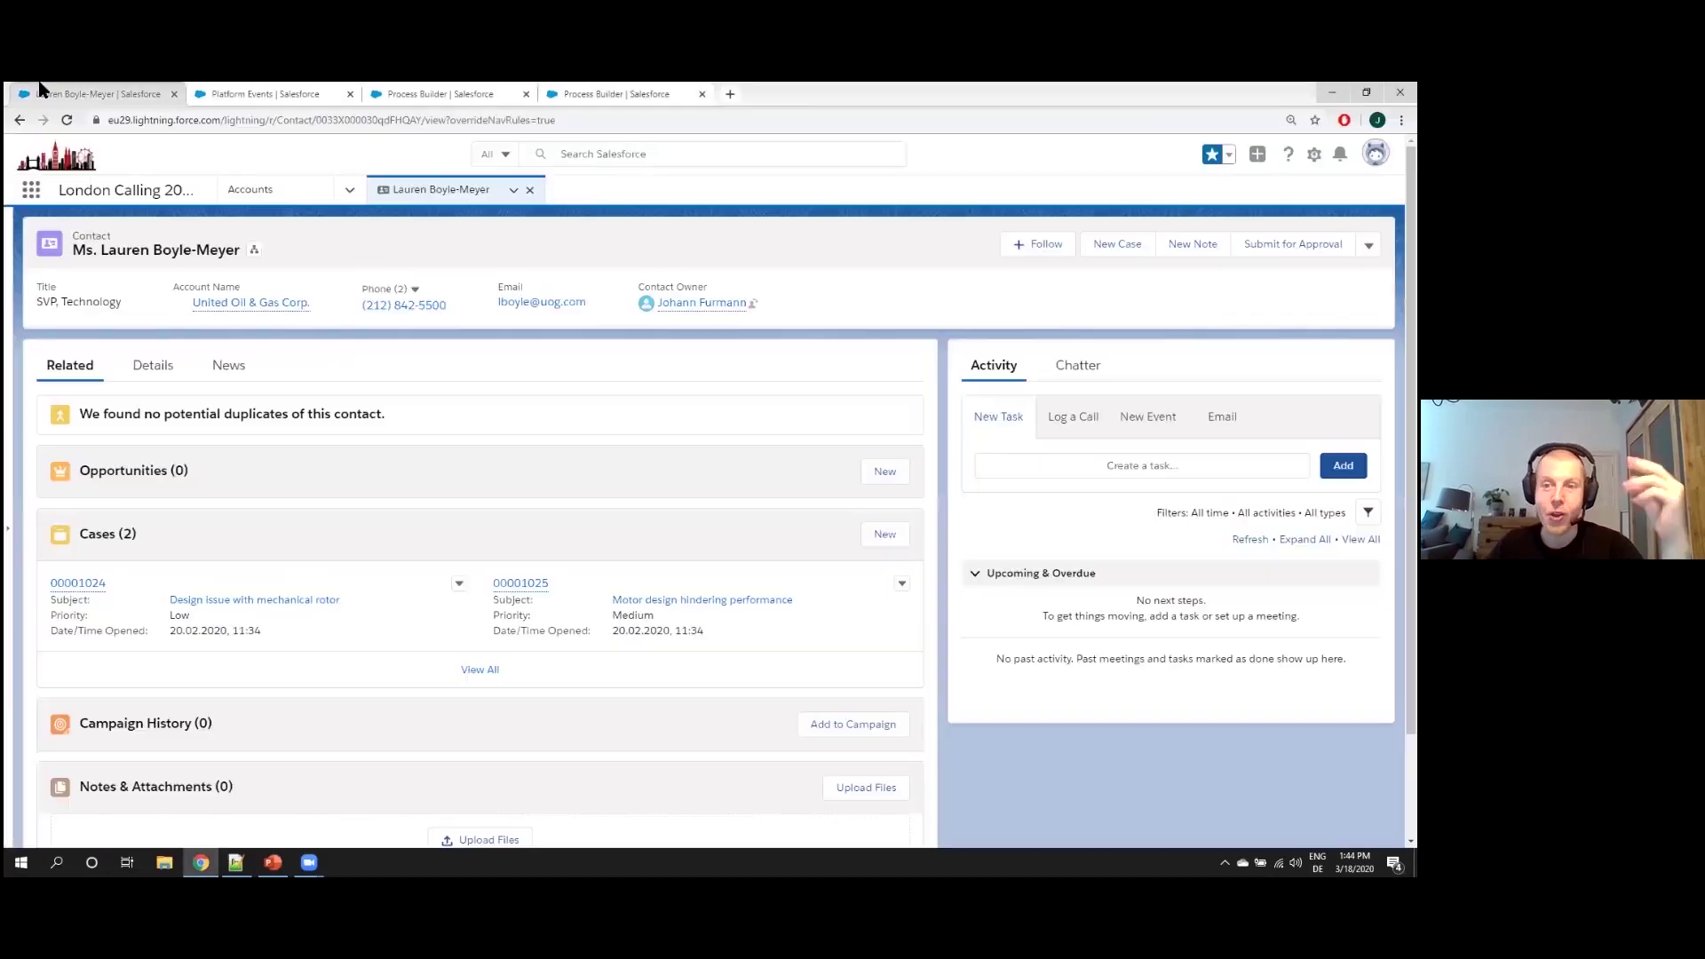
{"action": "left_click", "coordinate": [151, 365]}
{"action": "left_click", "coordinate": [1250, 539]}
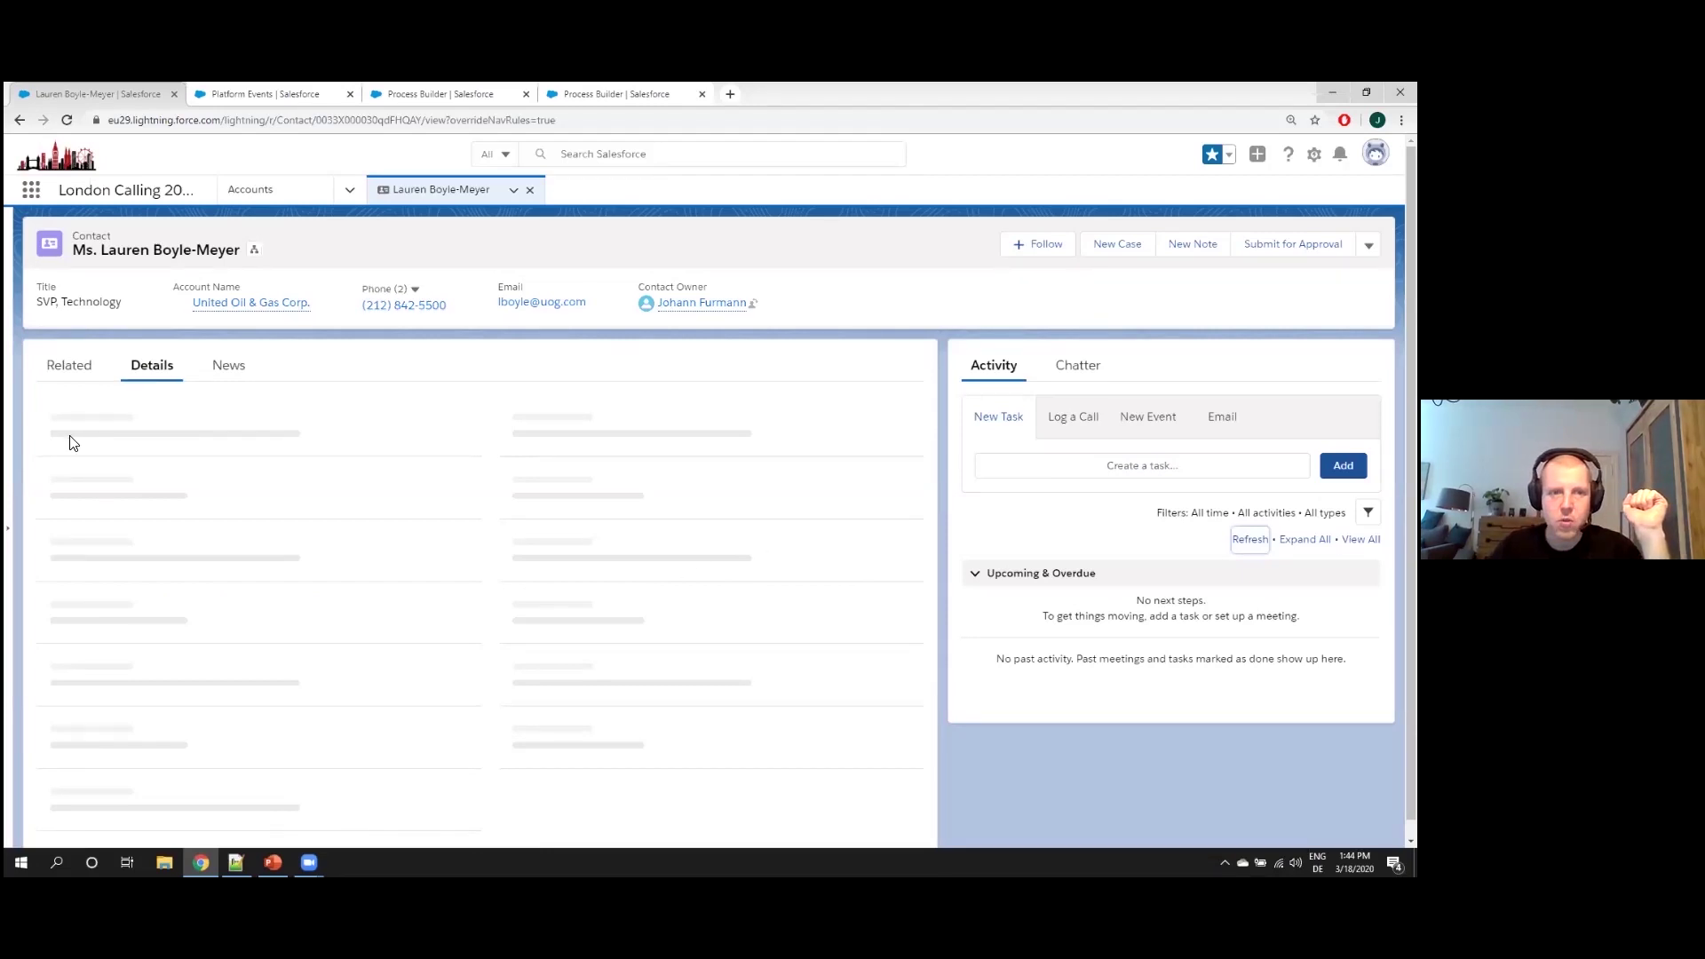
{"action": "left_click", "coordinate": [461, 463]}
{"action": "left_click", "coordinate": [177, 596]}
{"action": "type", "text": "s"}
{"action": "left_click", "coordinate": [512, 818]}
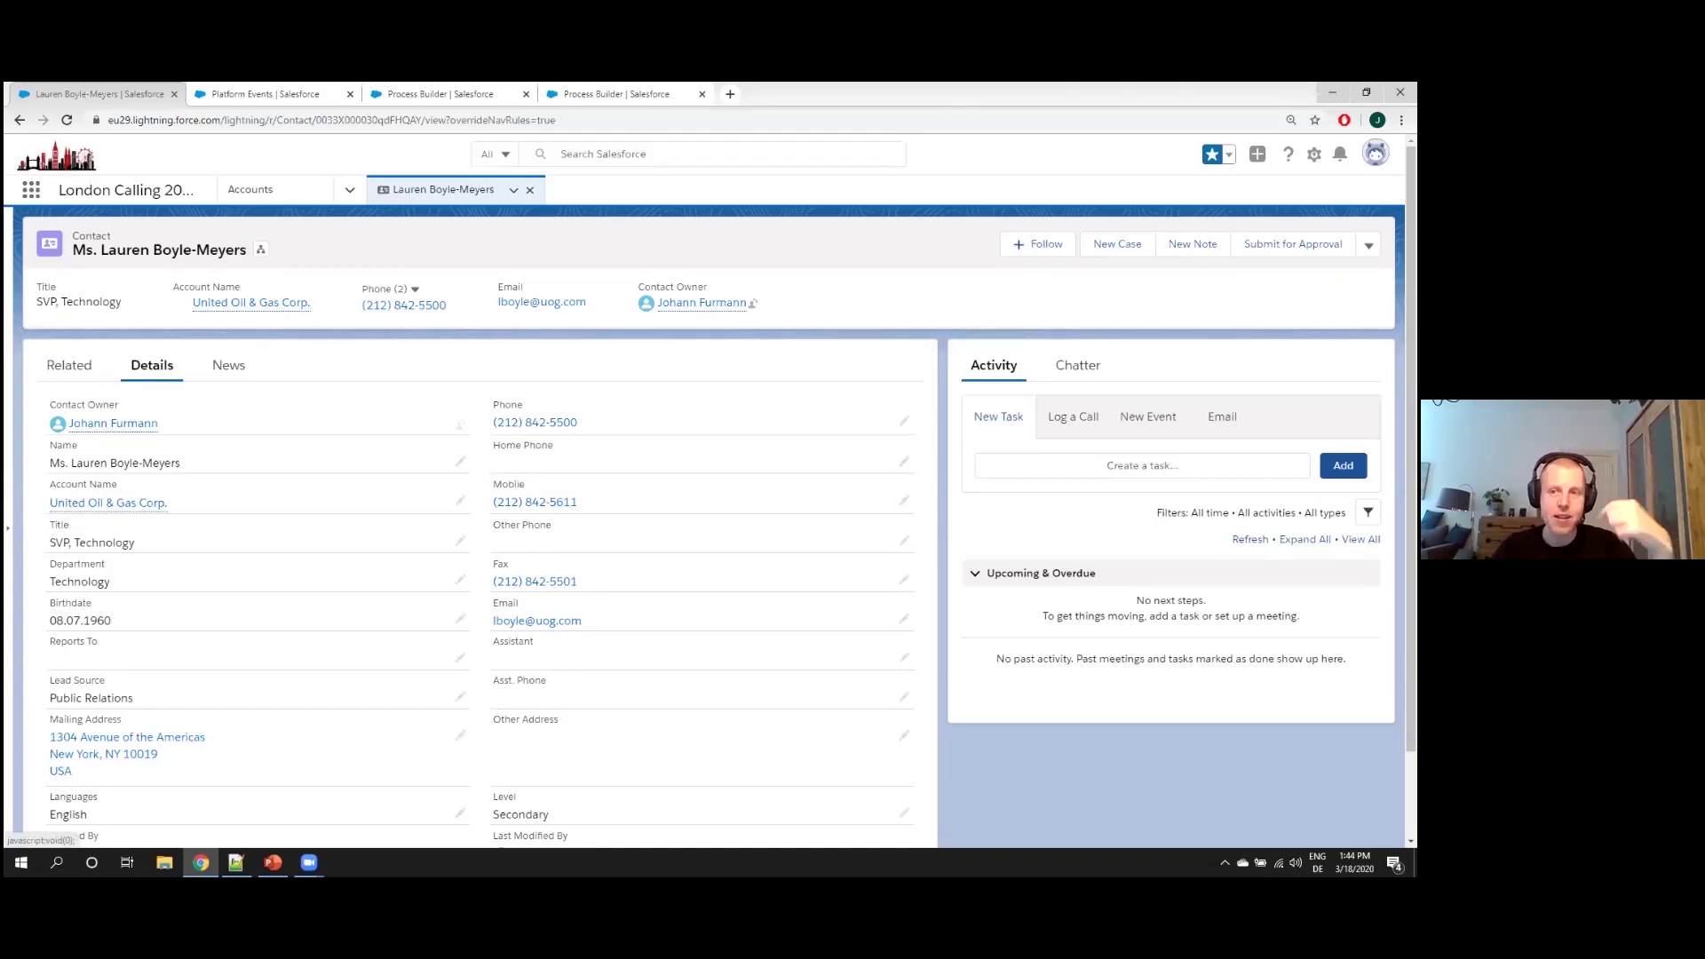
{"action": "left_click", "coordinate": [1250, 539]}
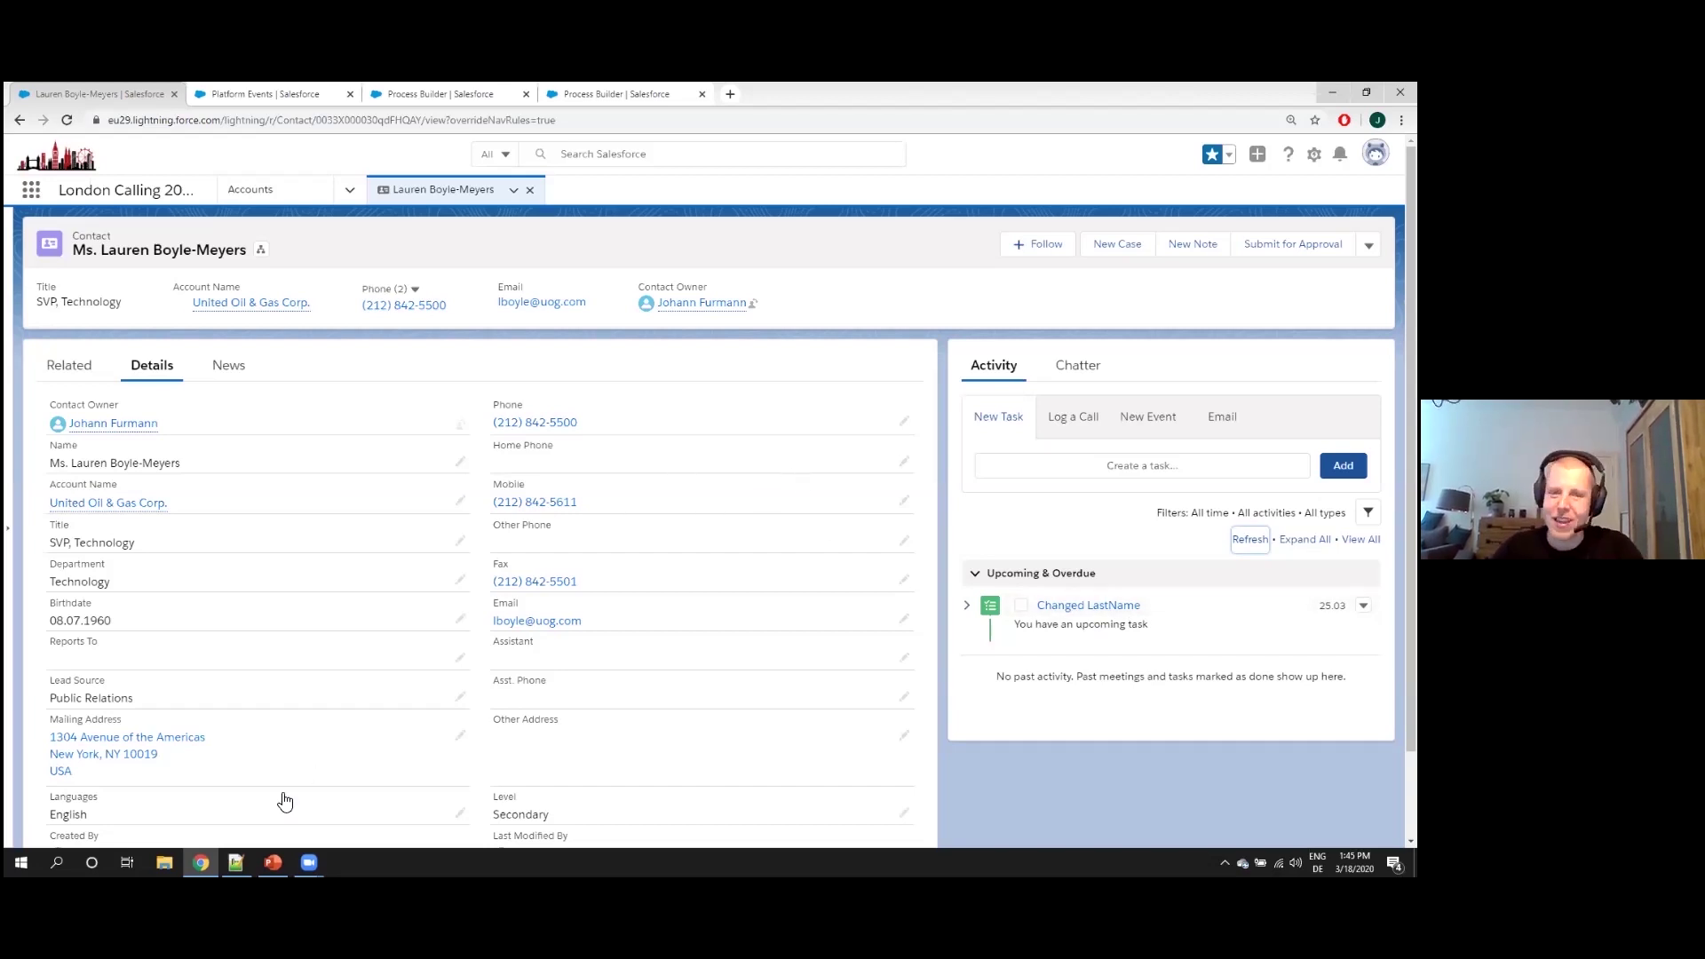
Switch to PowerPoint, start the slide show from the Live Demo: Implementation slide, and advance to the Pro and Con slide
{"action": "left_click", "coordinate": [273, 862]}
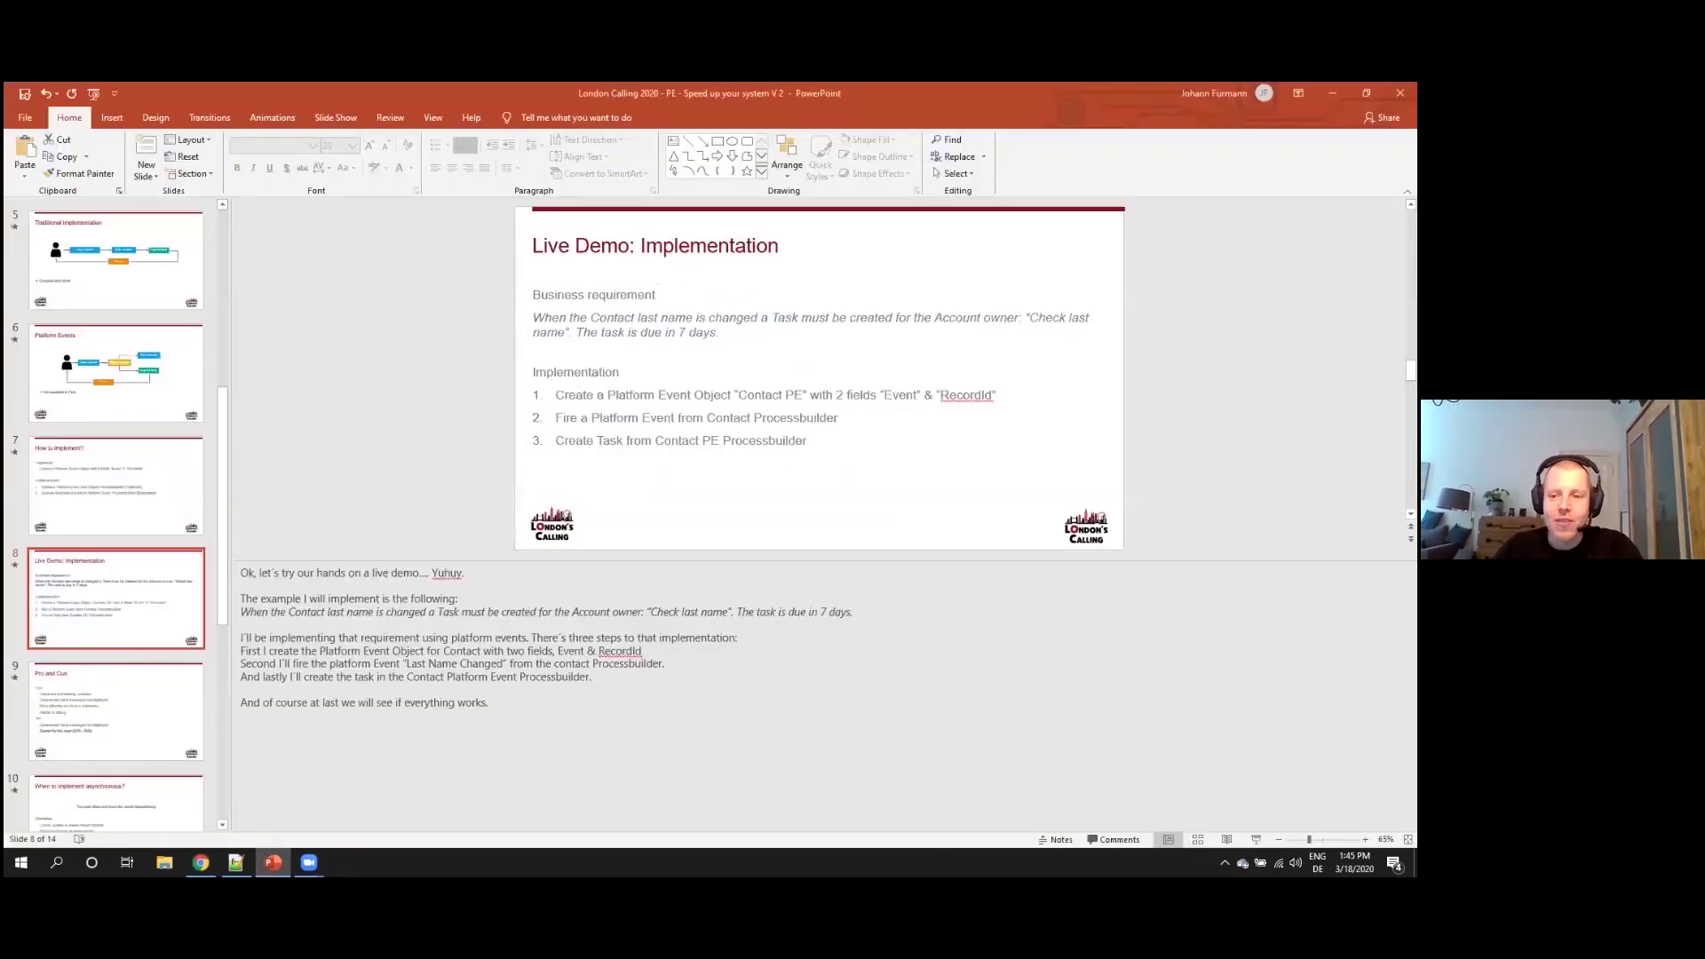
{"action": "left_click", "coordinate": [1255, 839]}
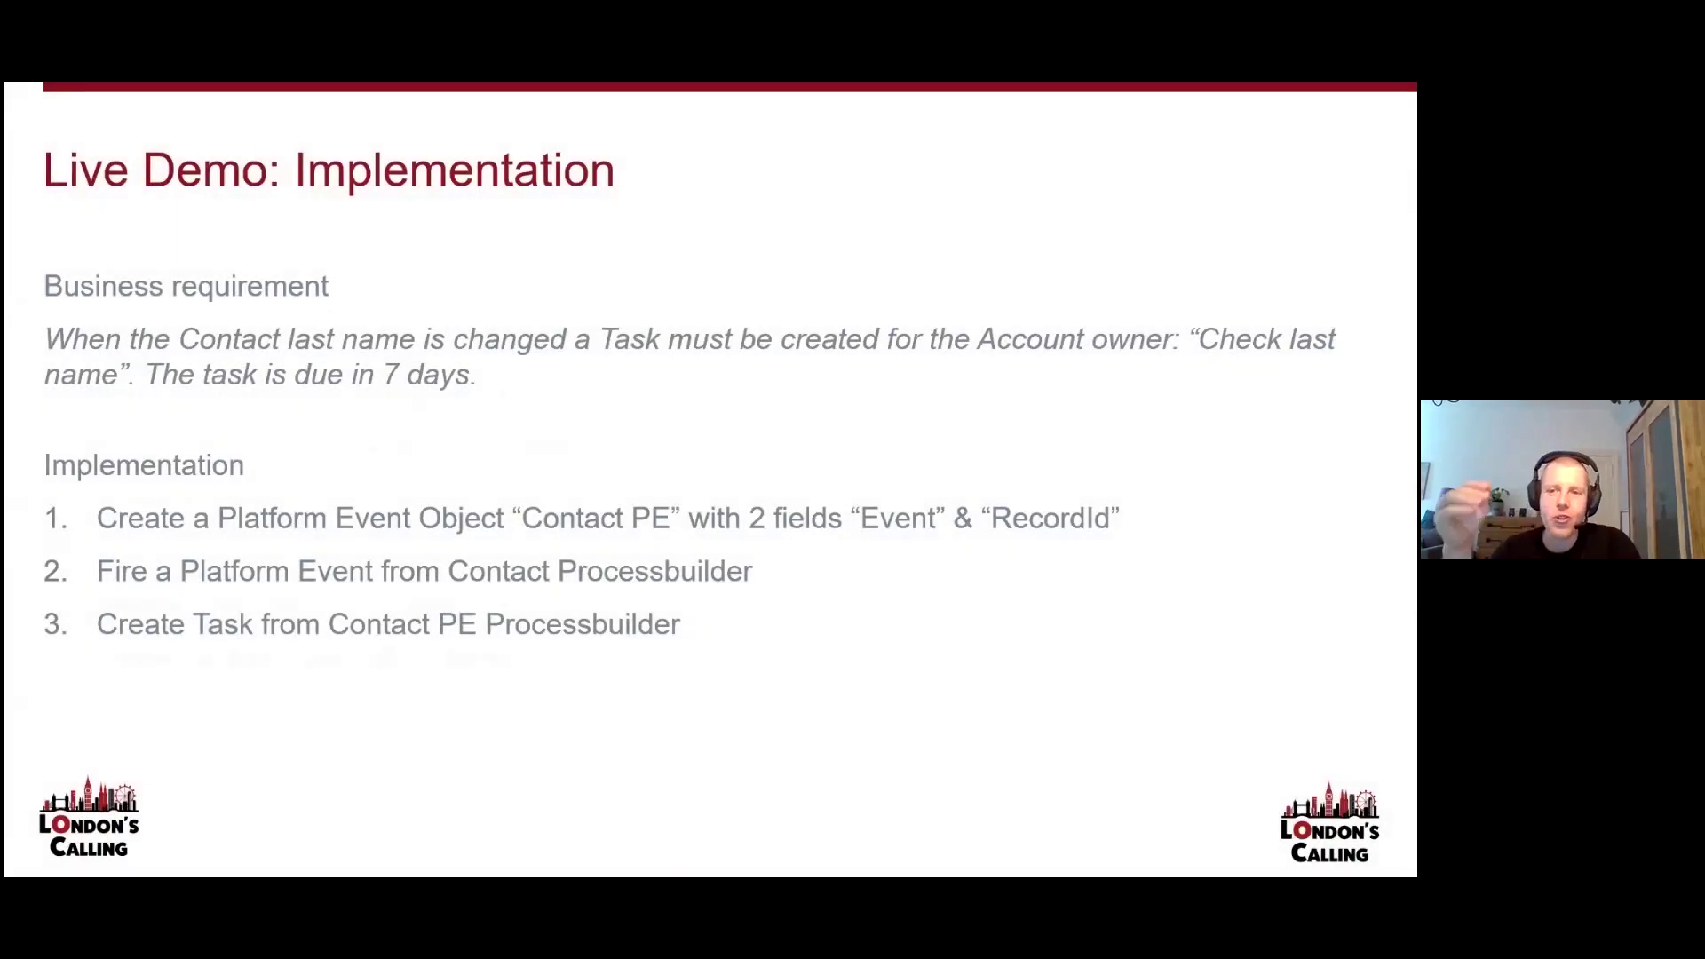
{"action": "key", "text": "Right"}
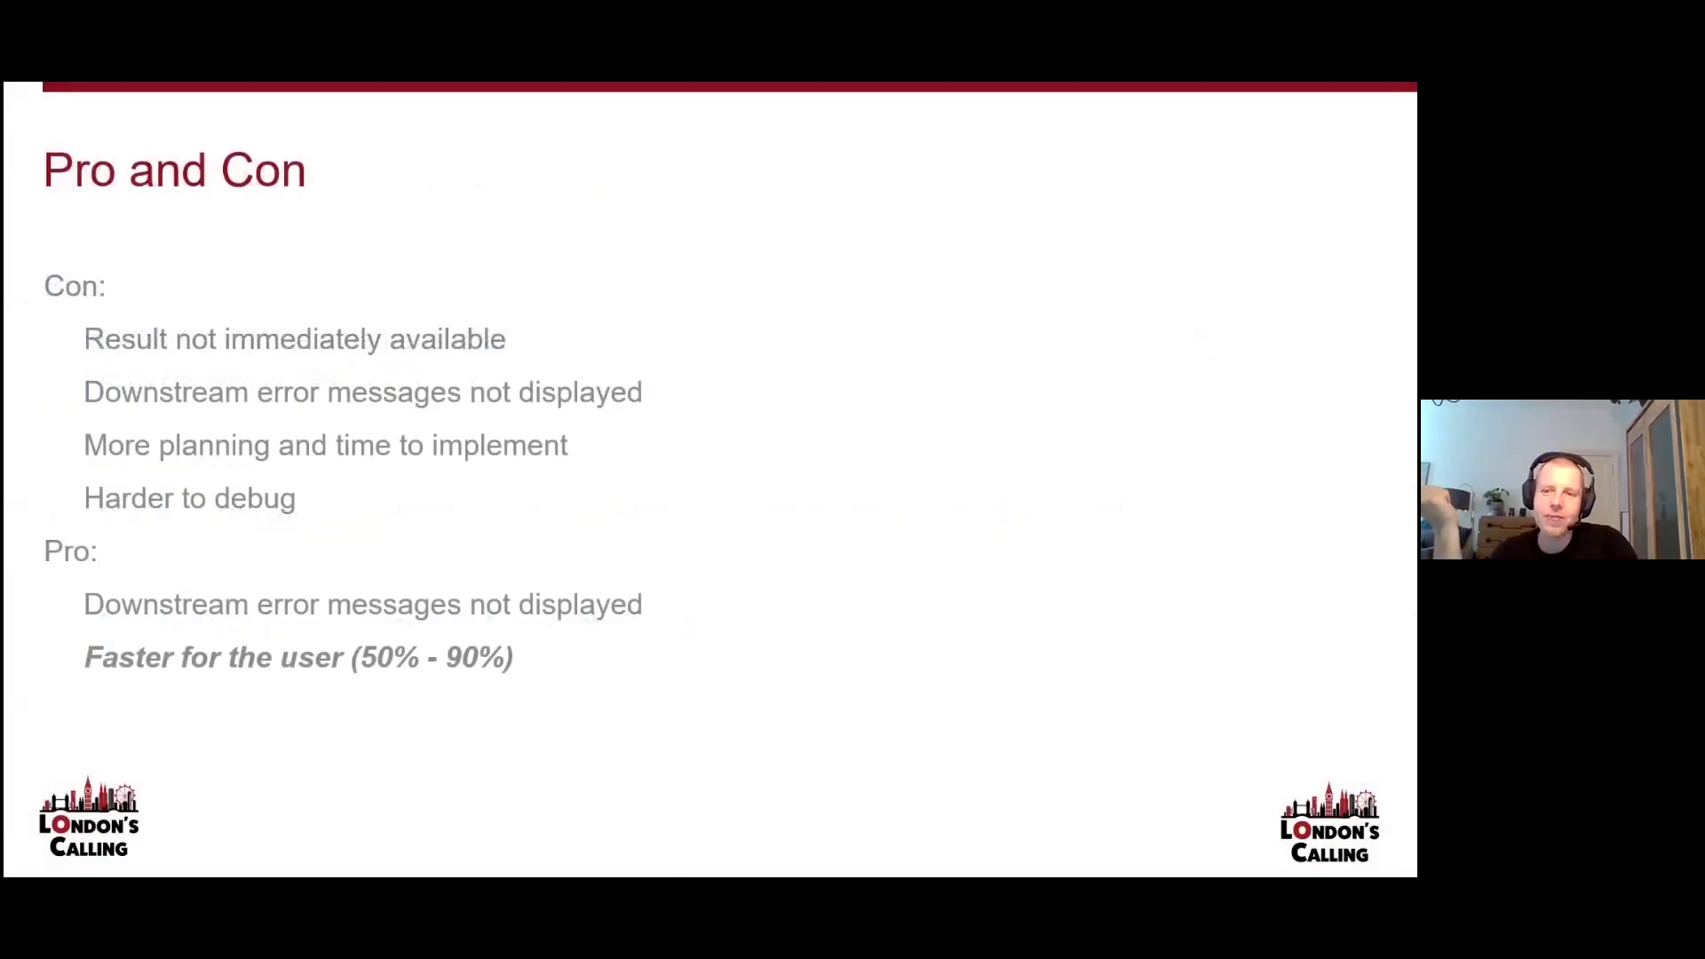